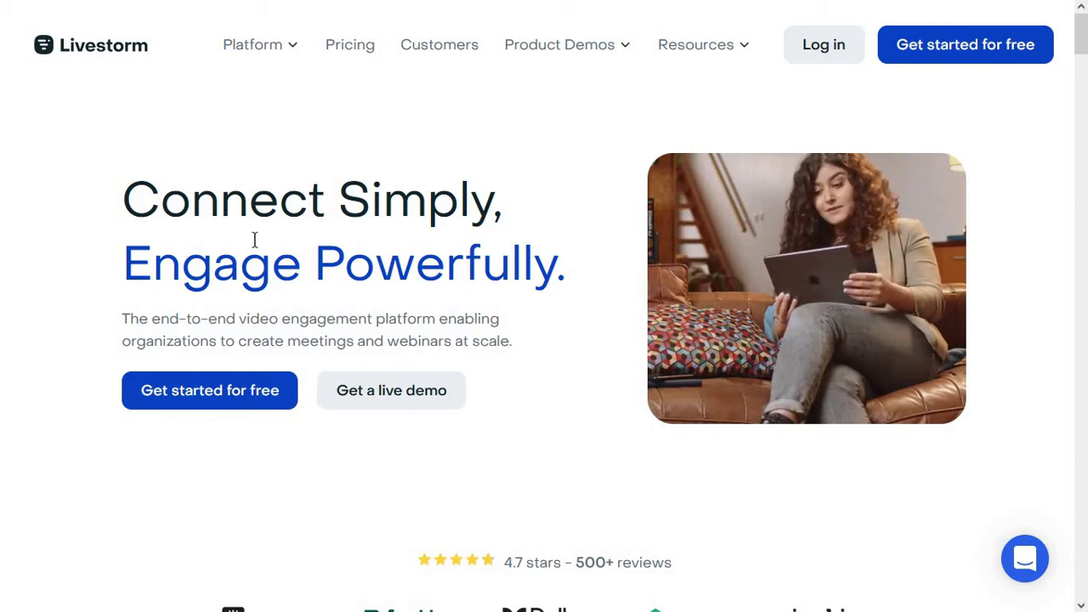
Review the Starter, Premium and Enterprise plan cards on the Livestorm pricing page
{"action": "left_click", "coordinate": [345, 51]}
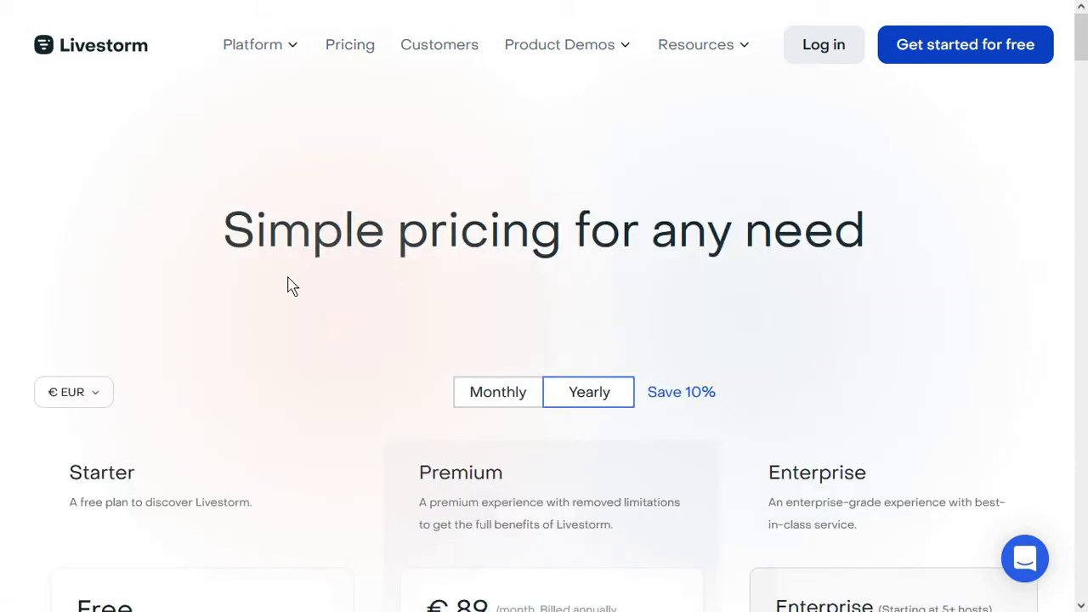
{"action": "scroll", "coordinate": [289, 286], "scroll_direction": "down", "scroll_amount": 3}
{"action": "scroll", "coordinate": [289, 285], "scroll_direction": "down", "scroll_amount": 1}
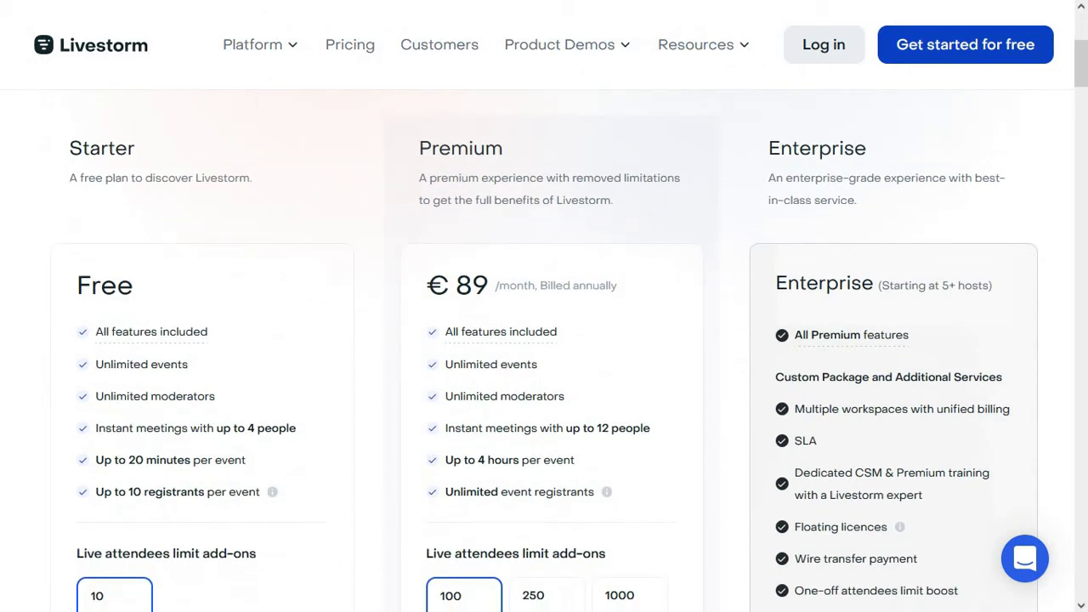
{"action": "scroll", "coordinate": [289, 286], "scroll_direction": "down", "scroll_amount": 2}
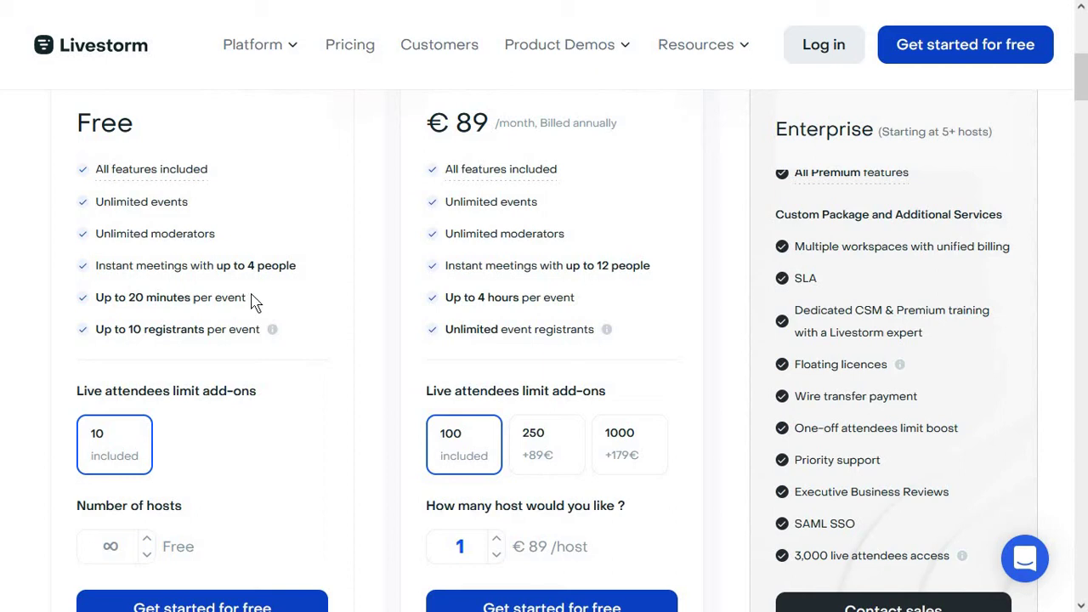
{"action": "scroll", "coordinate": [255, 301], "scroll_direction": "up", "scroll_amount": 2}
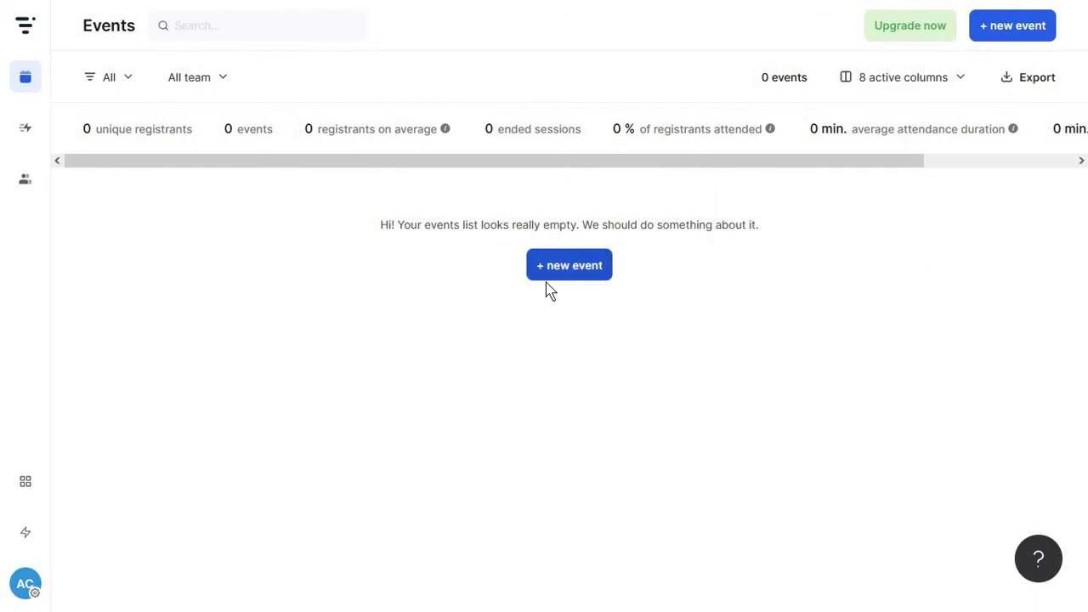
{"action": "left_click", "coordinate": [606, 269]}
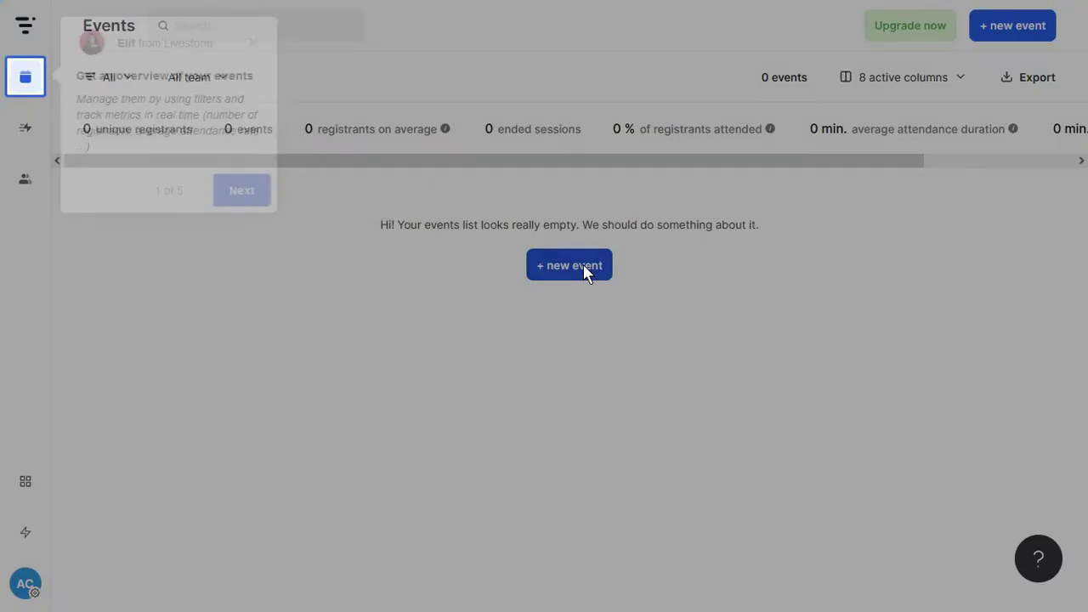
Start a new event titled 'SEO Hacks with' followed by the speaker's full name
{"action": "left_click", "coordinate": [578, 271]}
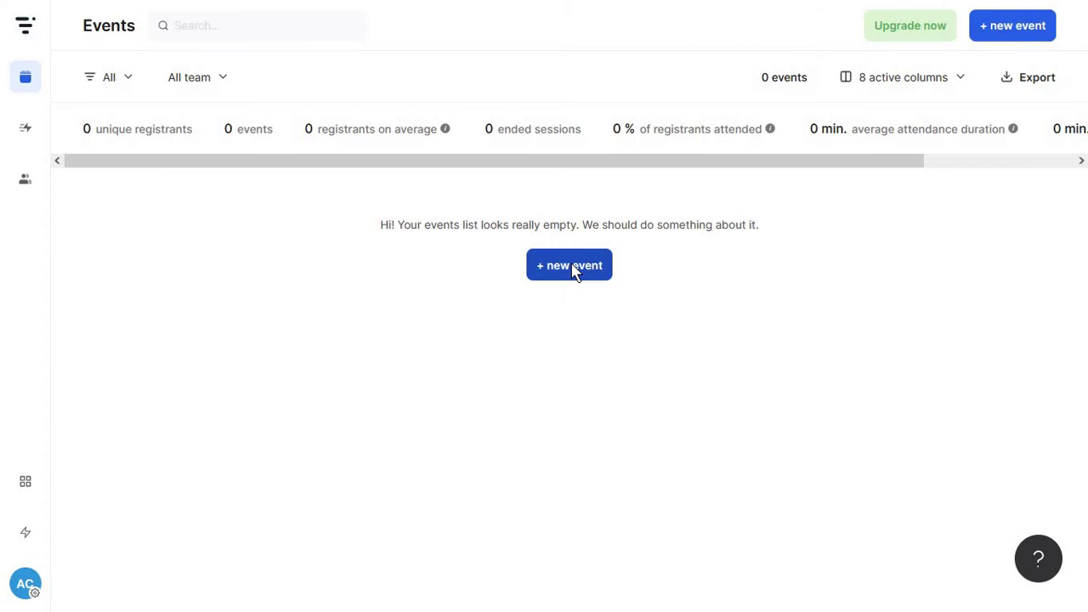
{"action": "left_click", "coordinate": [574, 270]}
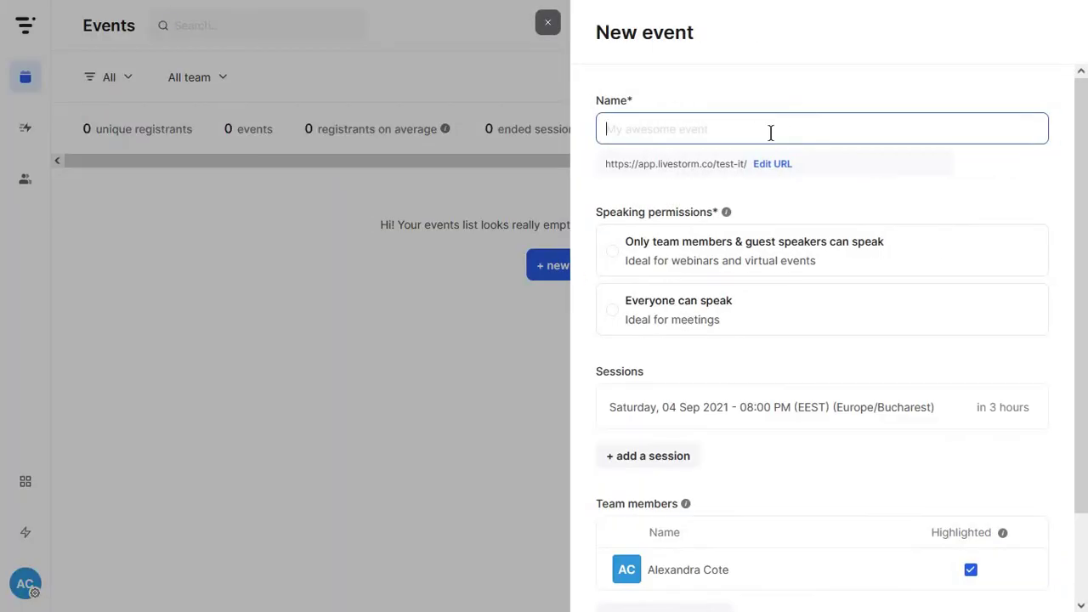
{"action": "type", "text": "SEO H"}
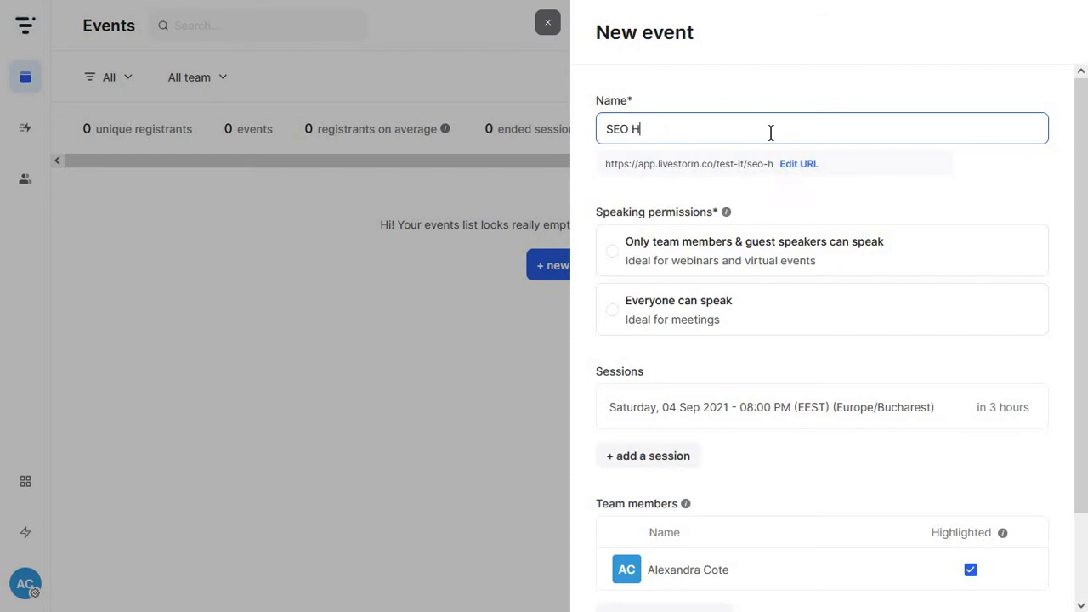
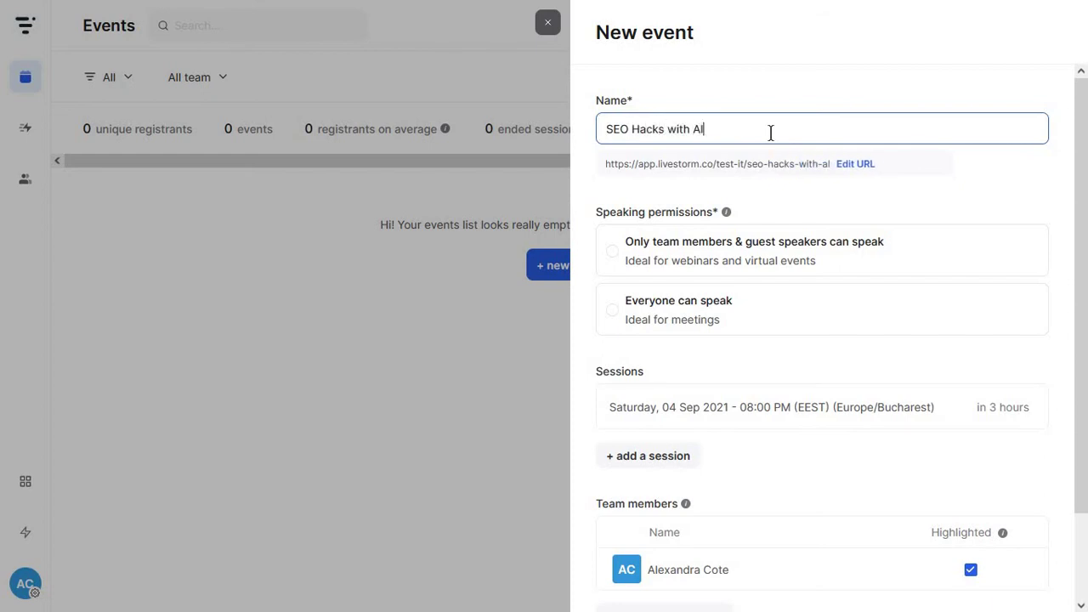
Shorten the event URL so it ends in seo-hacks
{"action": "left_click", "coordinate": [923, 167]}
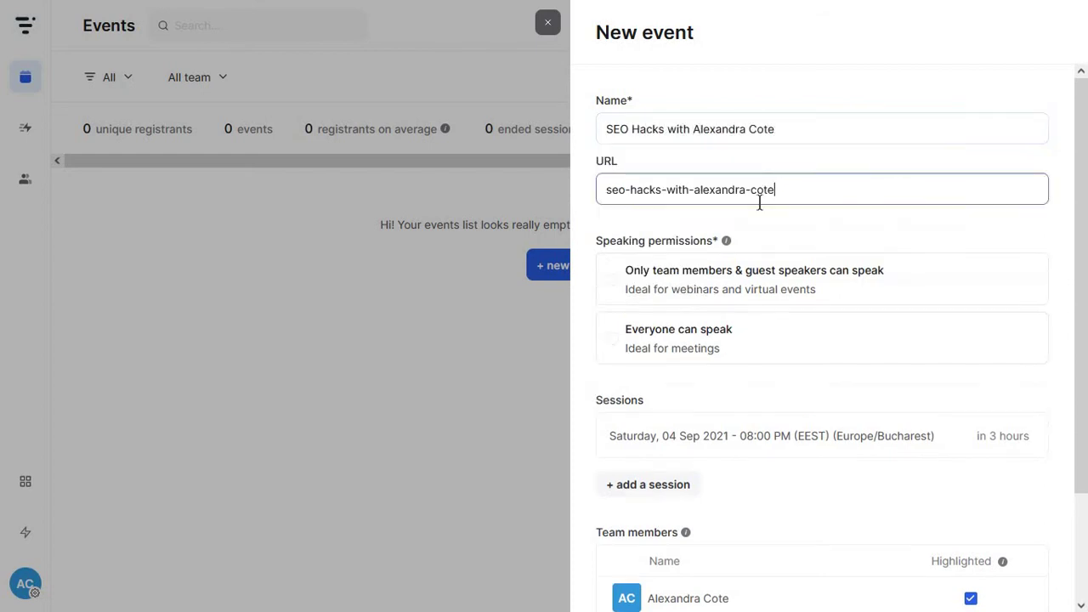
{"action": "left_click", "coordinate": [662, 192]}
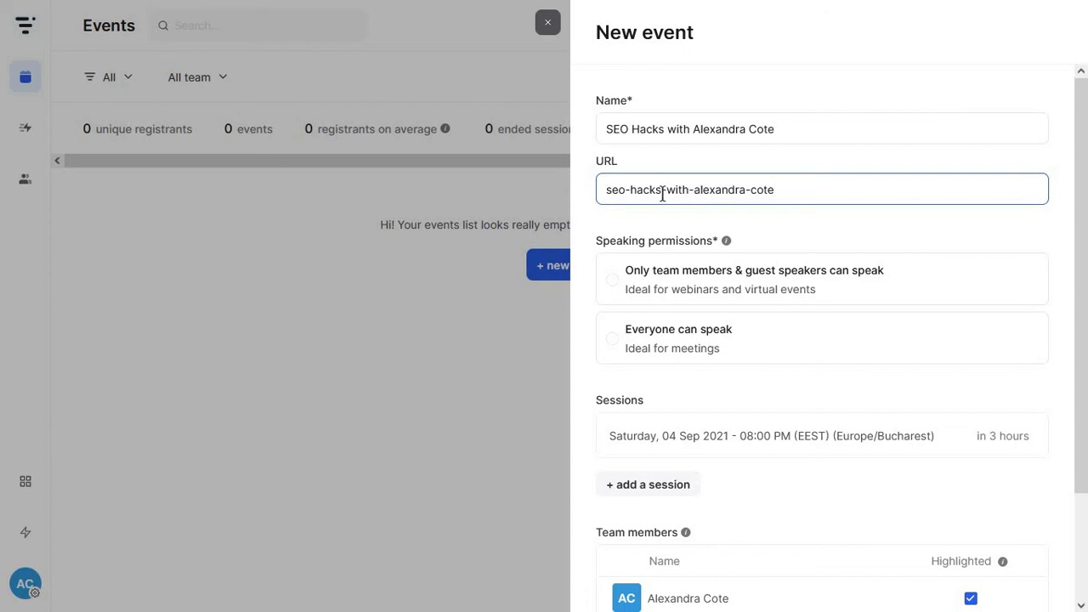
{"action": "left_click_drag", "start_coordinate": [663, 192], "coordinate": [810, 197]}
{"action": "key", "text": "BackSpace"}
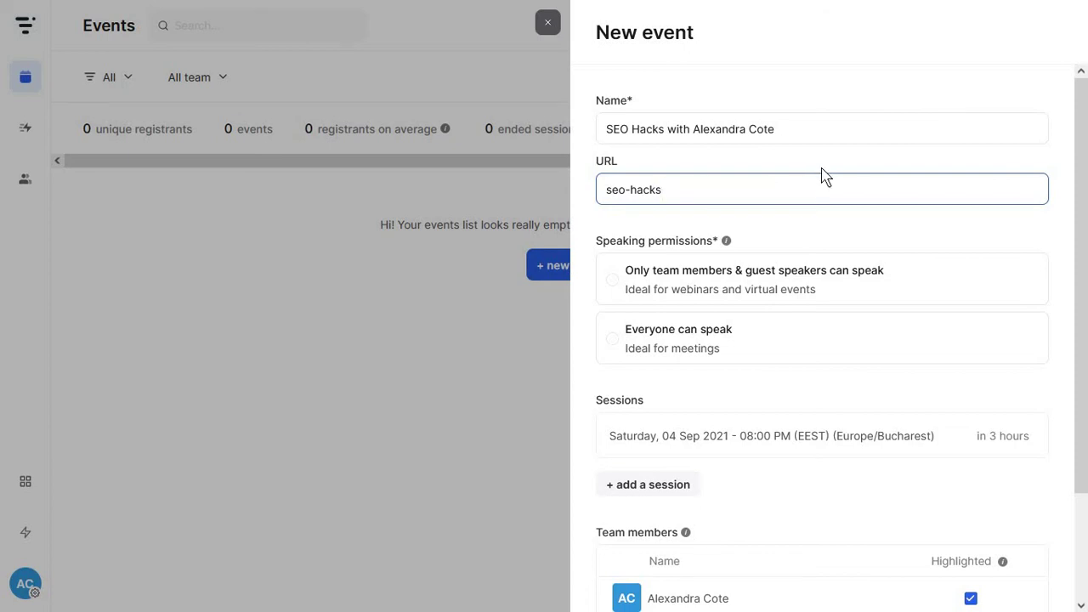
{"action": "key", "text": "Return"}
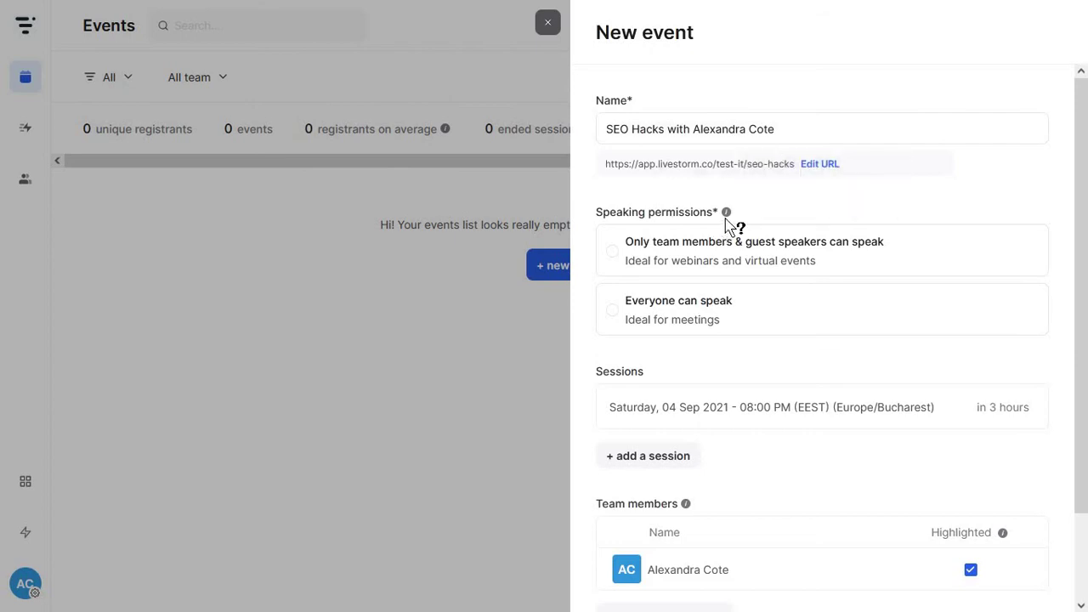
Allow only team members and guest speakers to speak
{"action": "mouse_move", "coordinate": [729, 224]}
{"action": "mouse_move", "coordinate": [743, 243]}
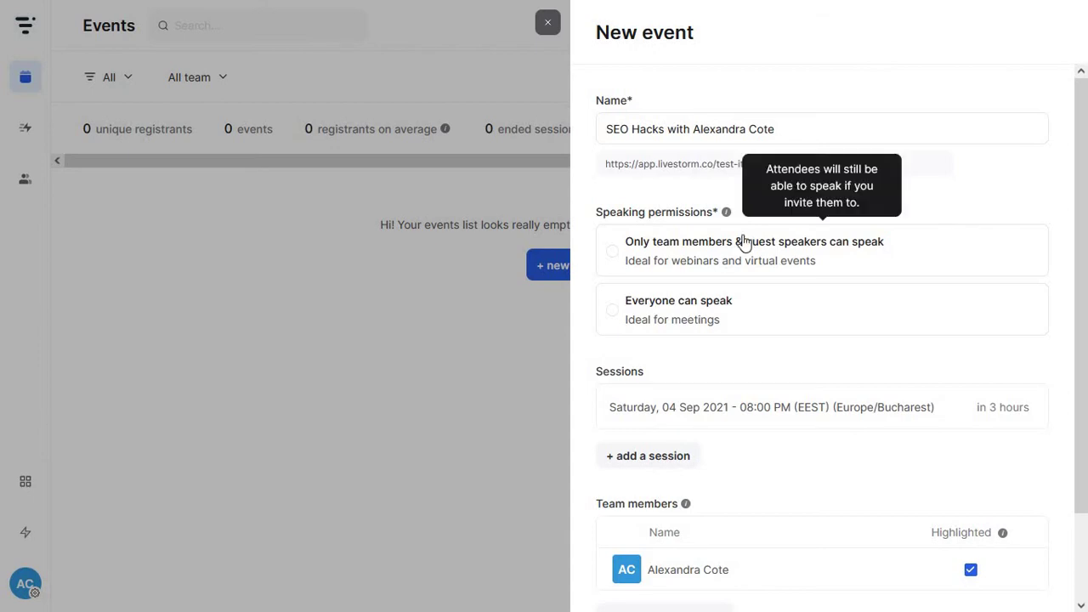
{"action": "left_click", "coordinate": [705, 261]}
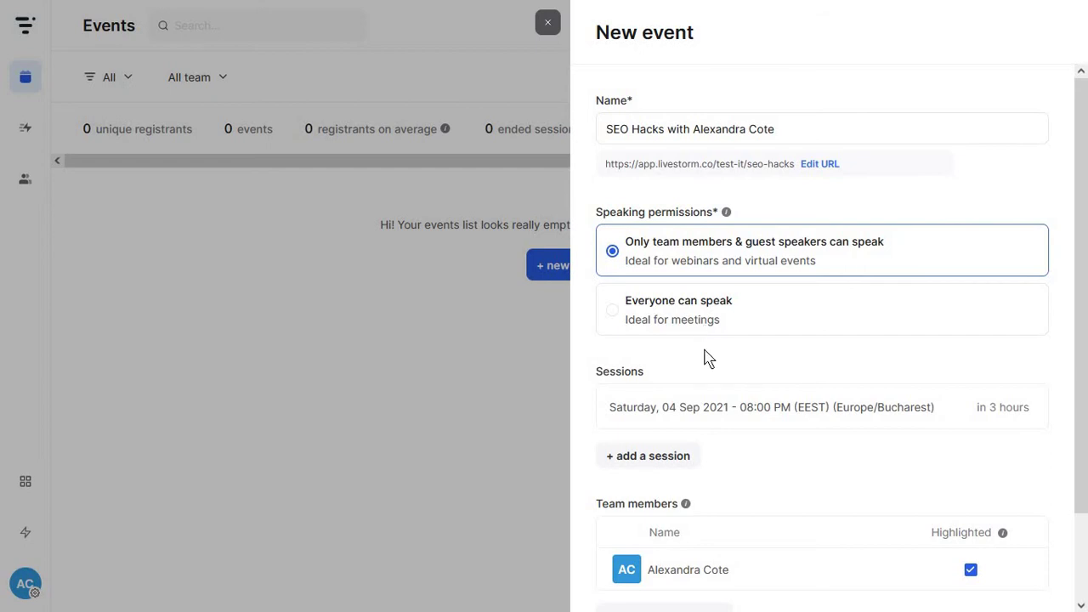
Add a second session on Friday, 22 October 2021 at 09:00 PM
{"action": "left_click", "coordinate": [824, 409]}
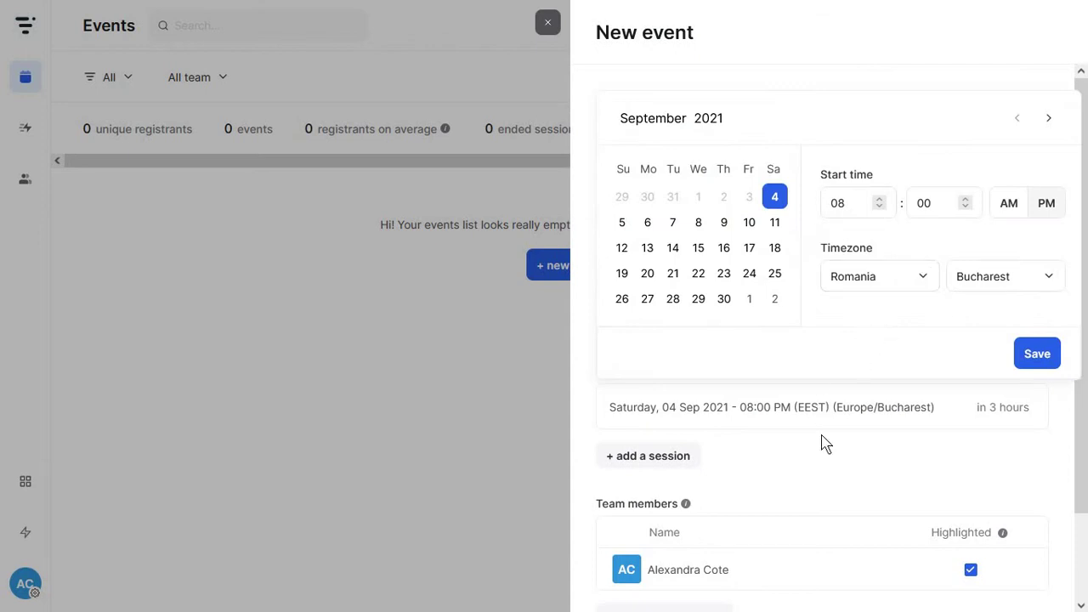
{"action": "left_click", "coordinate": [685, 464]}
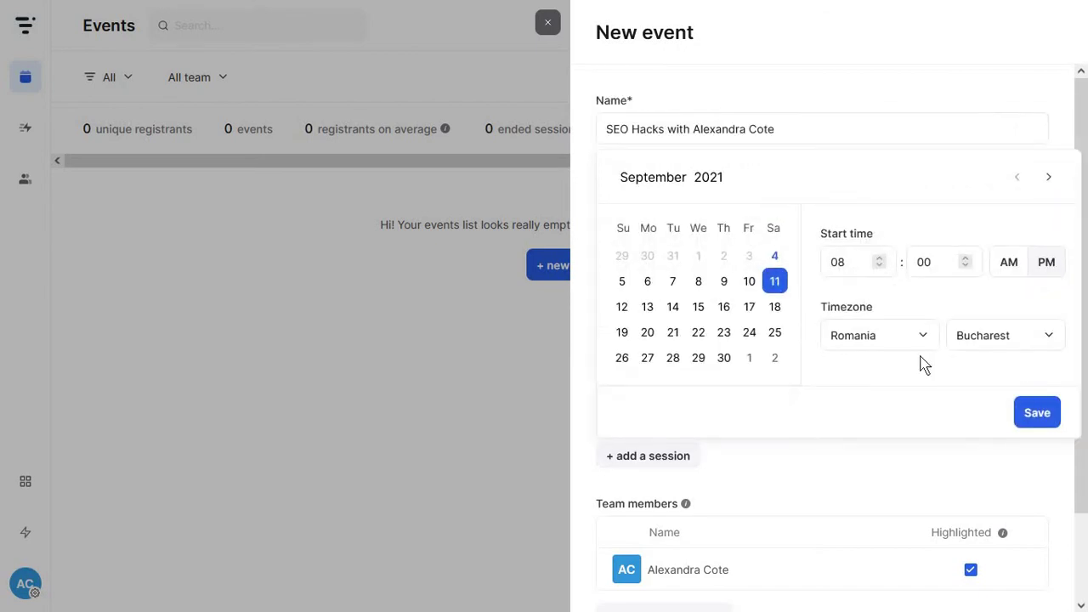
{"action": "left_click", "coordinate": [748, 357]}
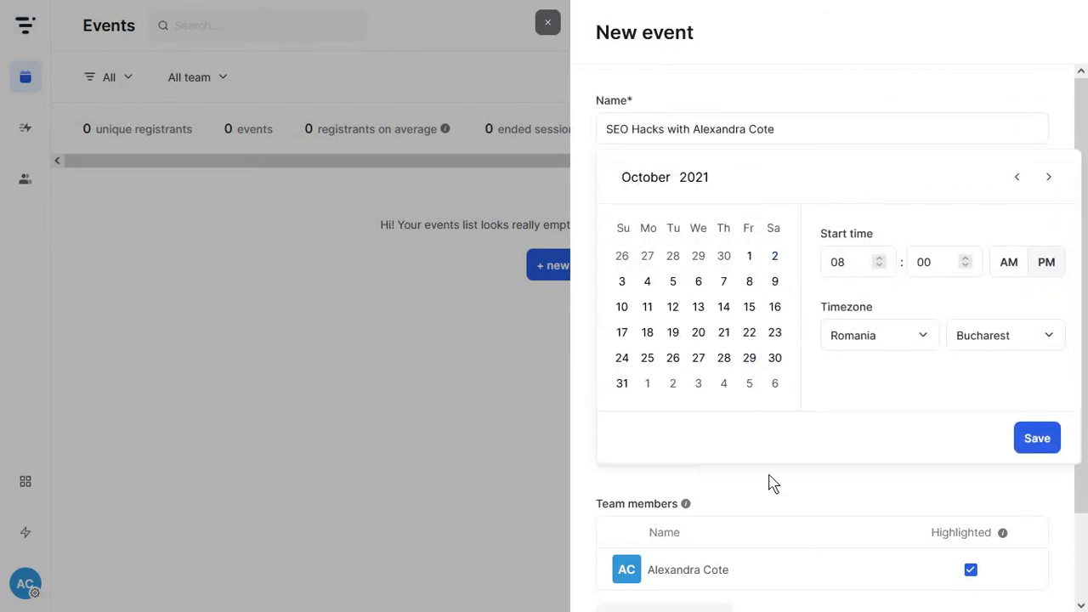
{"action": "scroll", "coordinate": [771, 483], "scroll_direction": "down", "scroll_amount": 1}
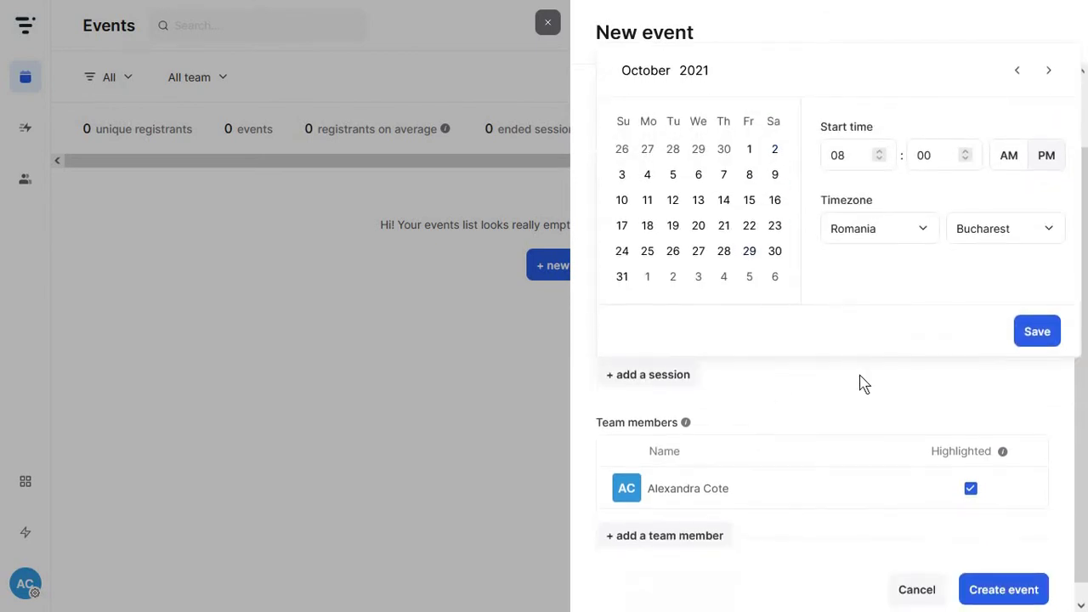
{"action": "left_click", "coordinate": [878, 158]}
{"action": "left_click", "coordinate": [748, 225]}
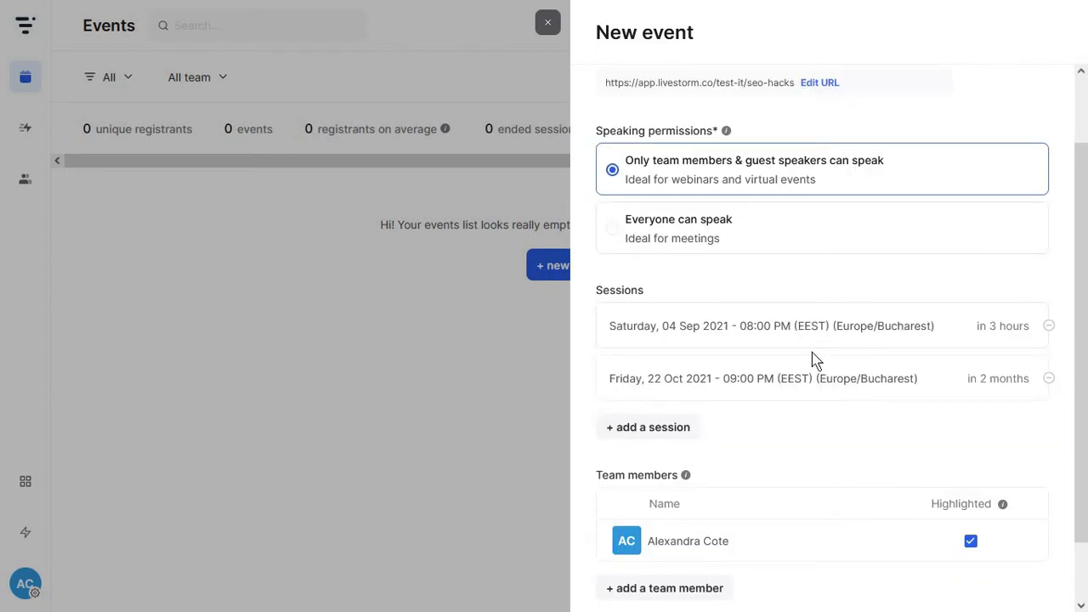
{"action": "scroll", "coordinate": [791, 383], "scroll_direction": "down", "scroll_amount": 1}
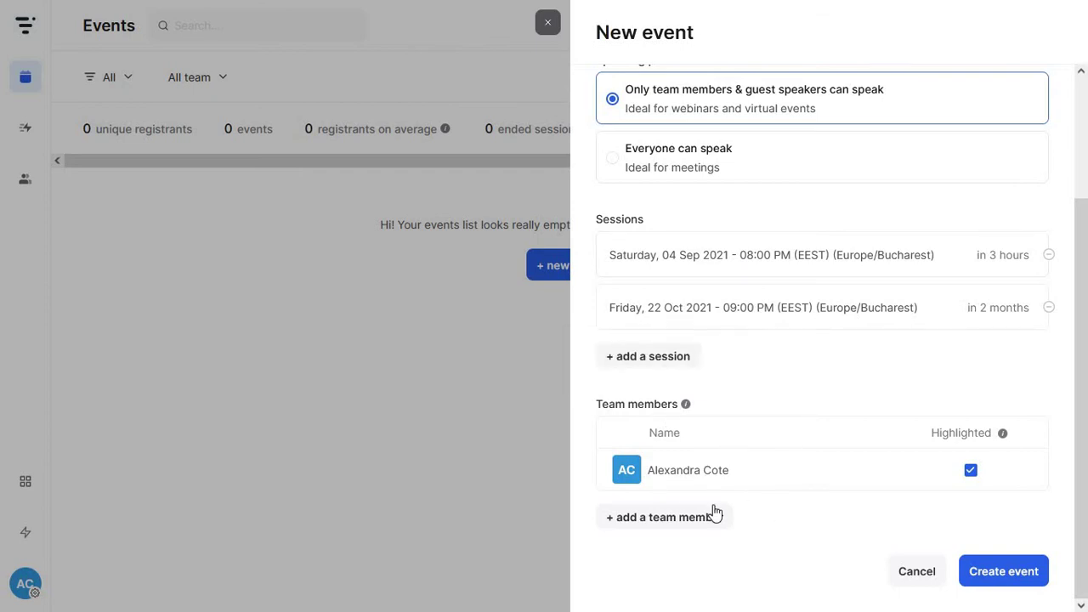
{"action": "mouse_move", "coordinate": [1004, 434]}
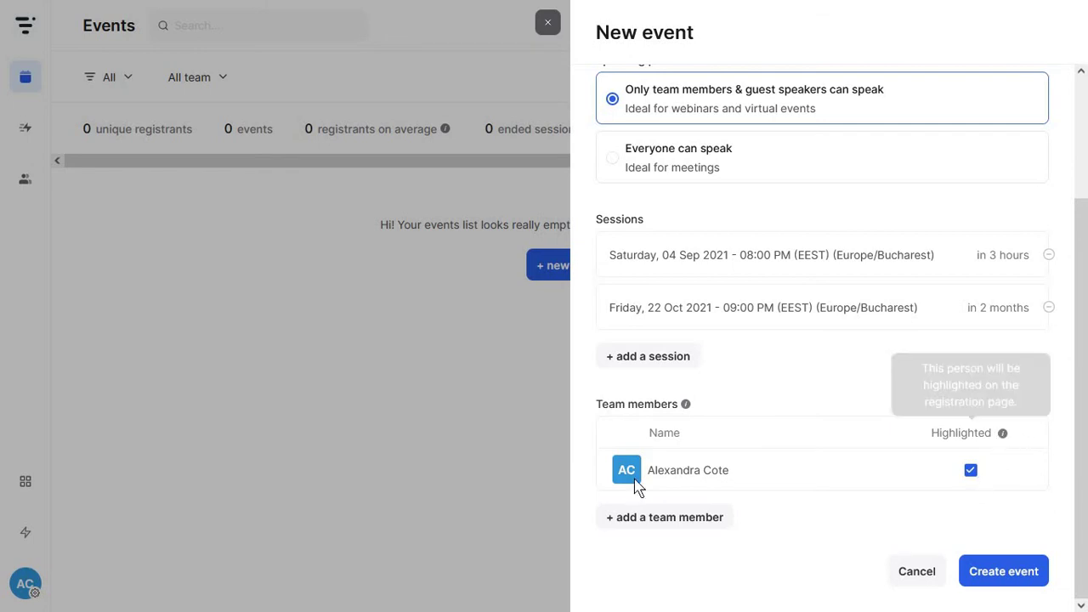
Create the event and outline its description as Stats, Hook, Speakers, Bullet lists
{"action": "left_click", "coordinate": [1012, 573]}
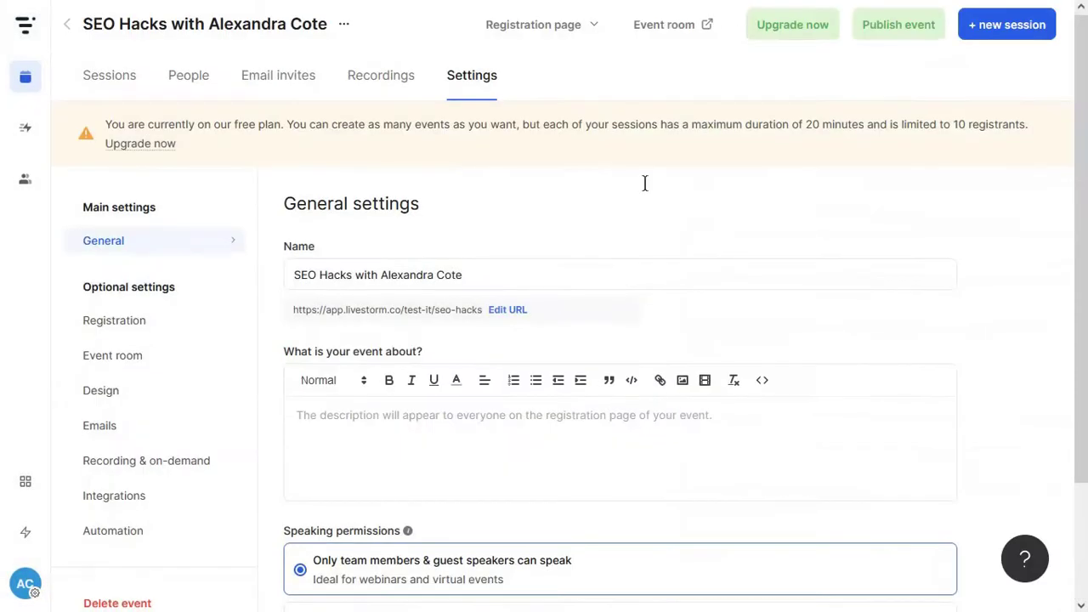
{"action": "scroll", "coordinate": [510, 204], "scroll_direction": "down", "scroll_amount": 1}
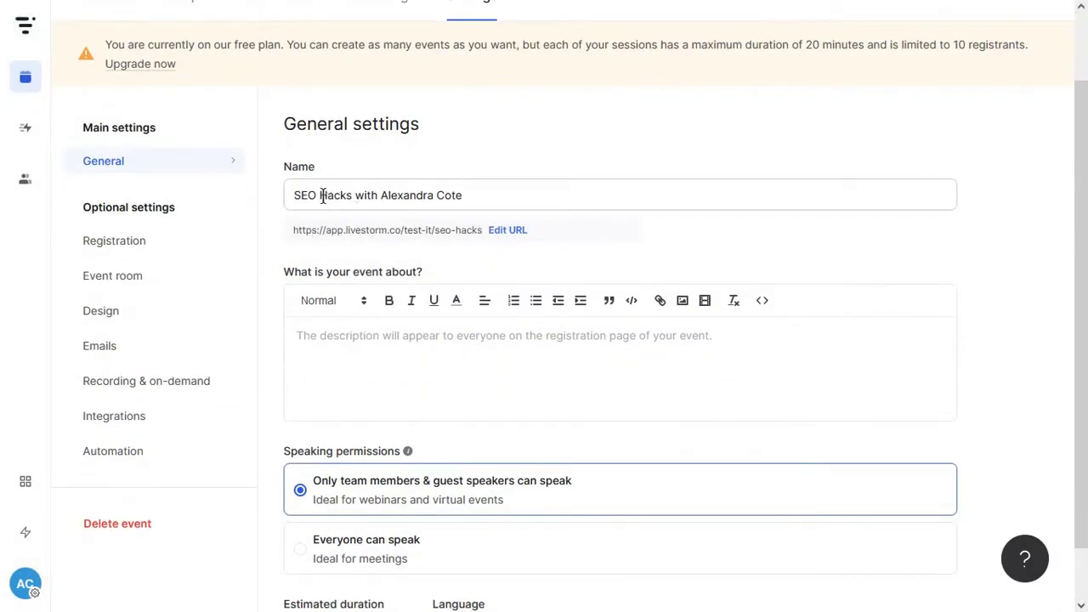
{"action": "left_click", "coordinate": [408, 343]}
{"action": "left_click", "coordinate": [409, 342]}
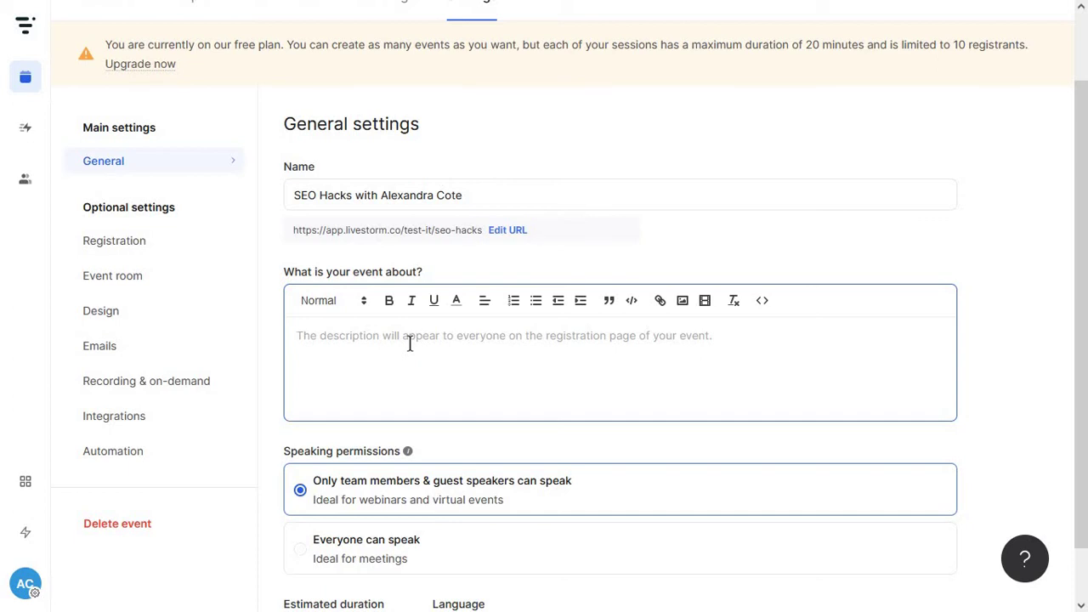
{"action": "type", "text": "Stats"}
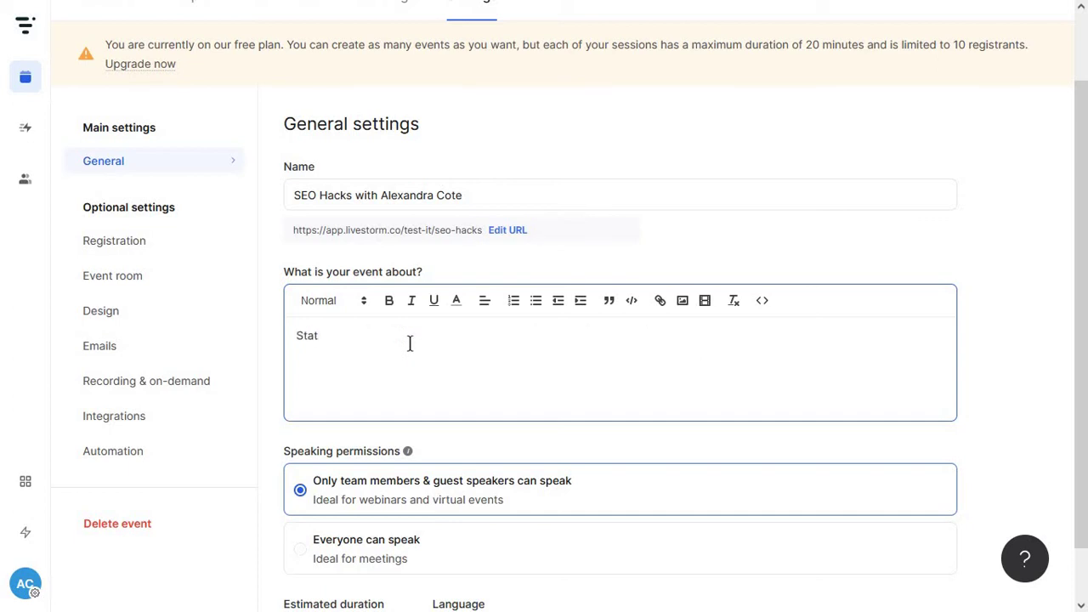
{"action": "key", "text": "Return"}
{"action": "key", "text": "Return"}
{"action": "key", "text": "BackSpace"}
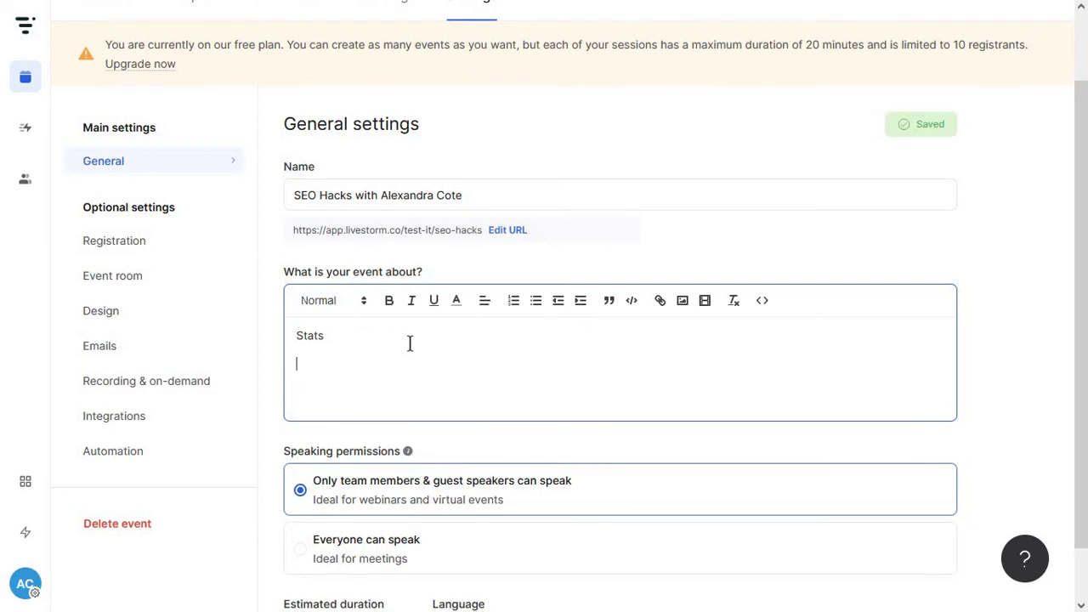
{"action": "type", "text": "Hook"}
{"action": "key", "text": "Return"}
{"action": "type", "text": "Speakers"}
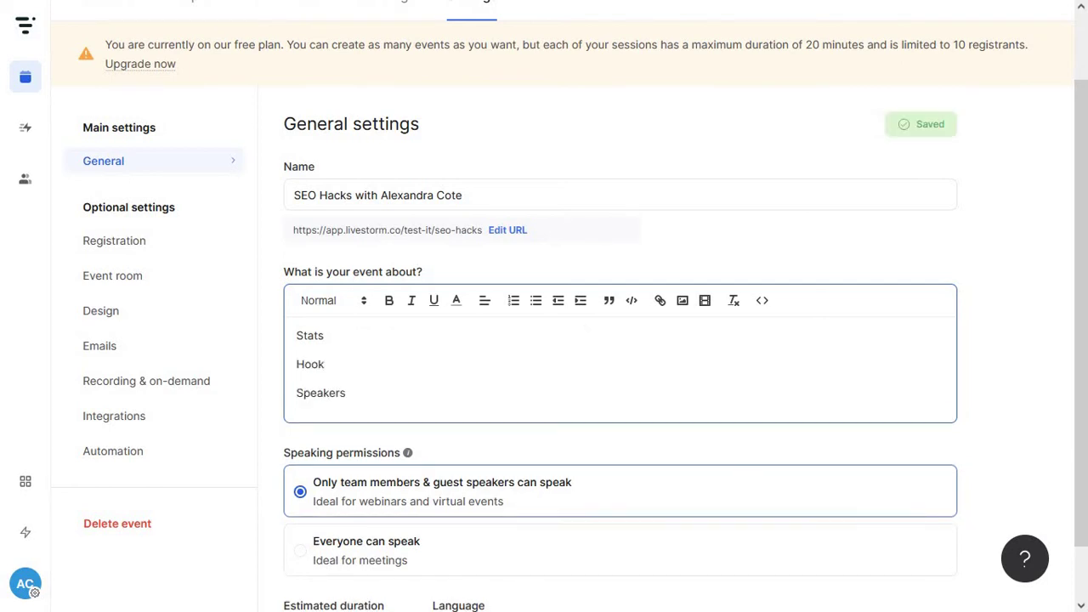
{"action": "key", "text": "Return"}
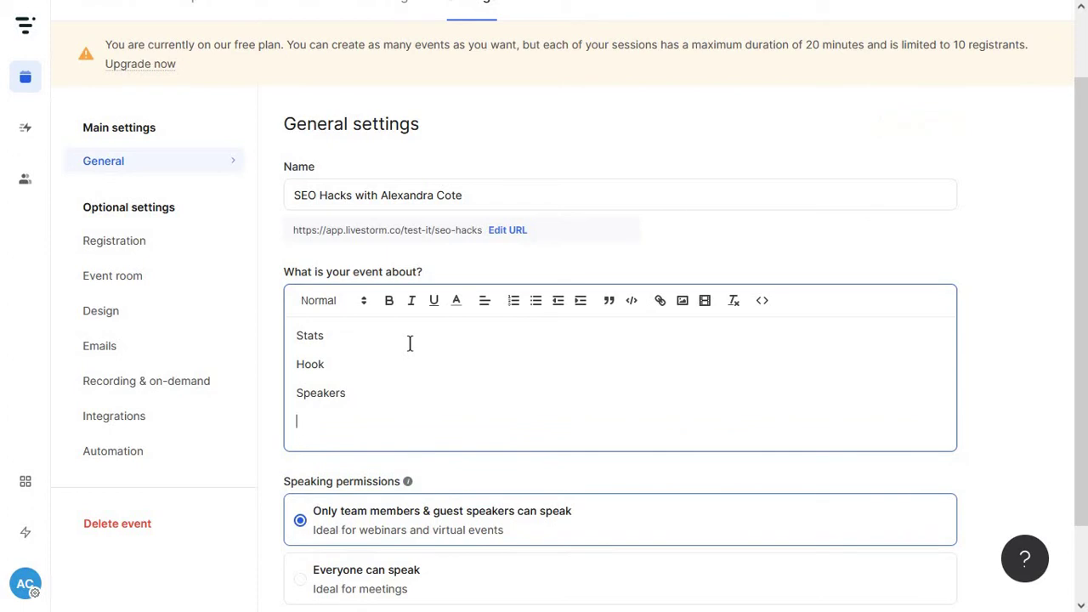
{"action": "type", "text": "Bullet lists"}
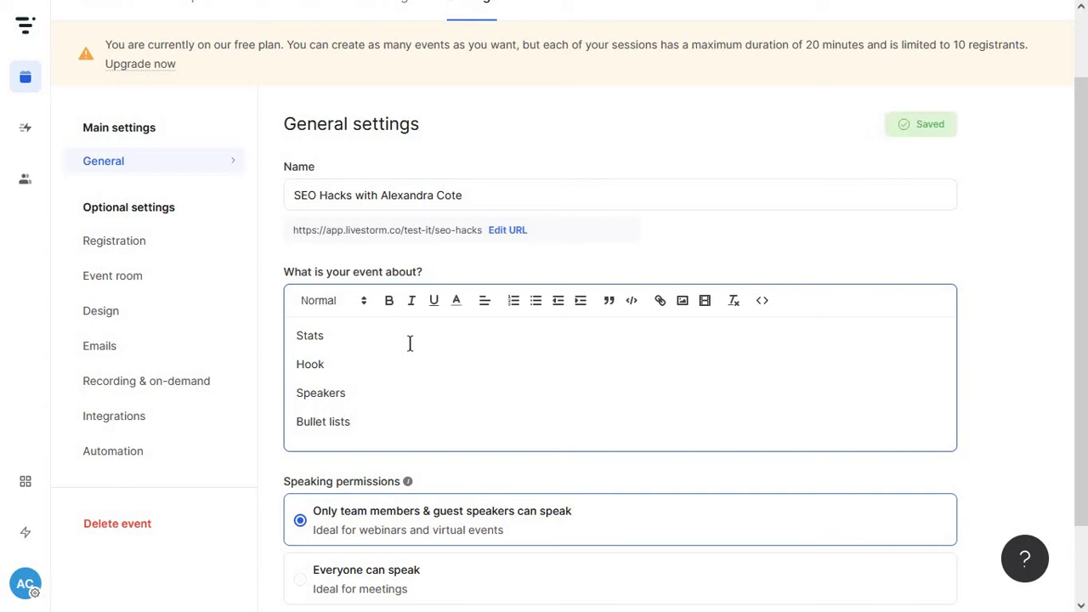
Set the estimated duration to 0h 15m
{"action": "scroll", "coordinate": [409, 343], "scroll_direction": "down", "scroll_amount": 2}
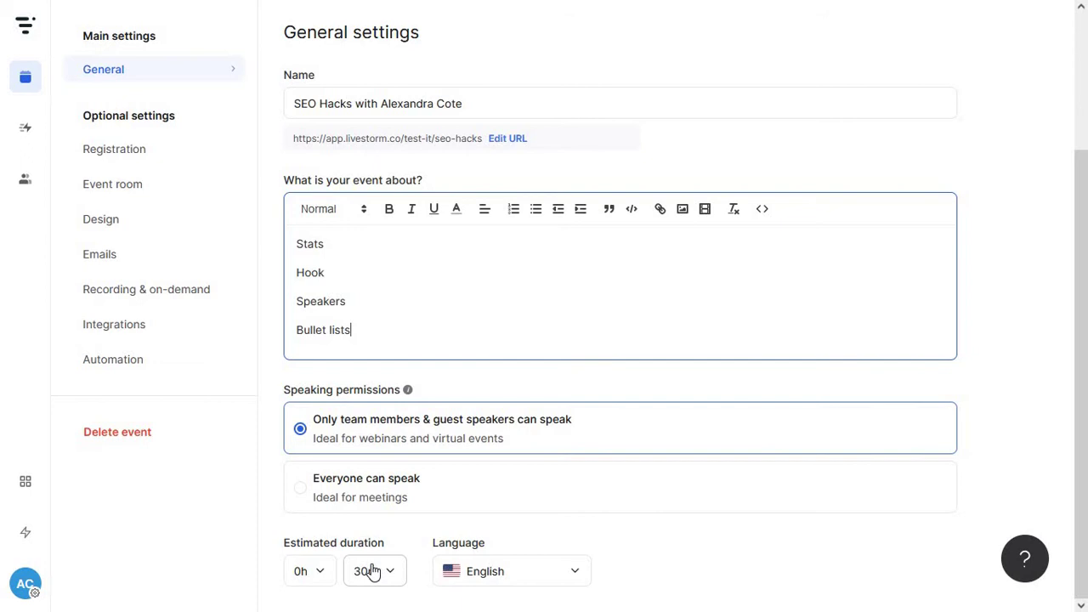
{"action": "scroll", "coordinate": [385, 586], "scroll_direction": "up", "scroll_amount": 3}
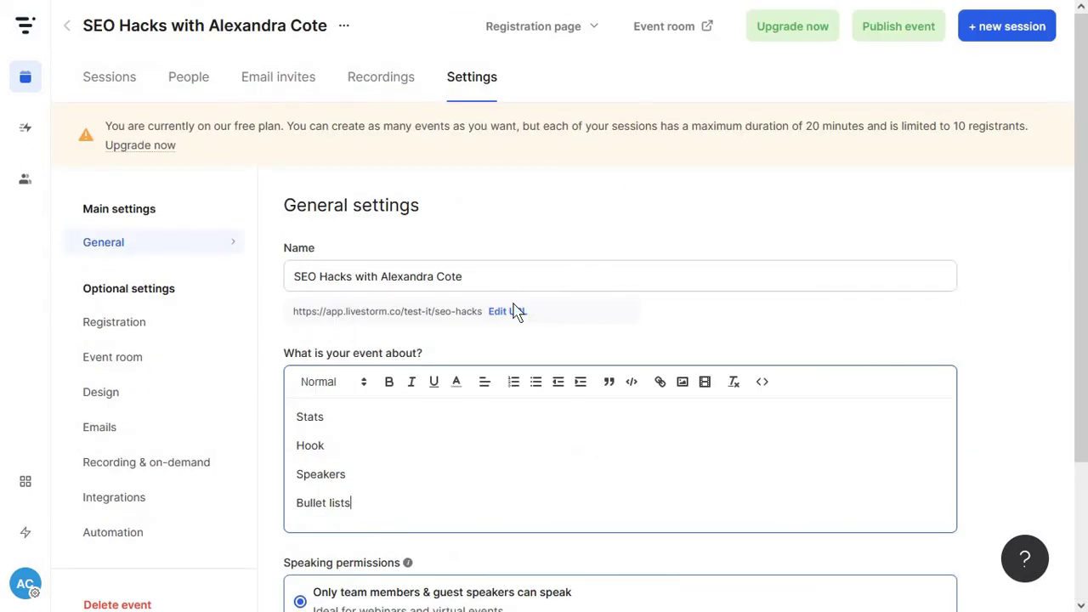
{"action": "scroll", "coordinate": [383, 563], "scroll_direction": "down", "scroll_amount": 2}
{"action": "left_click", "coordinate": [387, 565]}
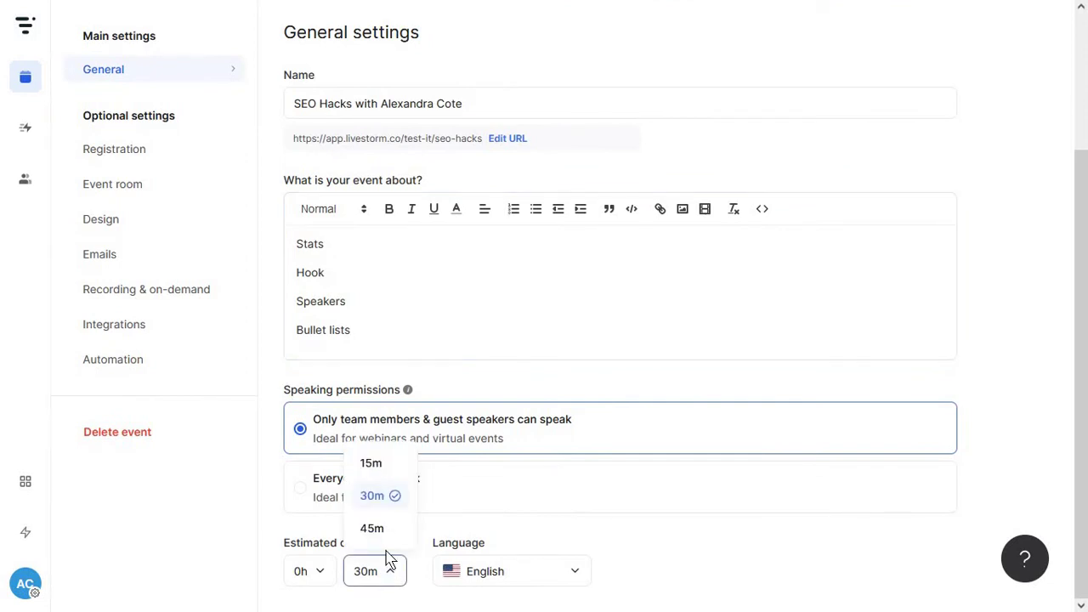
{"action": "left_click", "coordinate": [374, 463]}
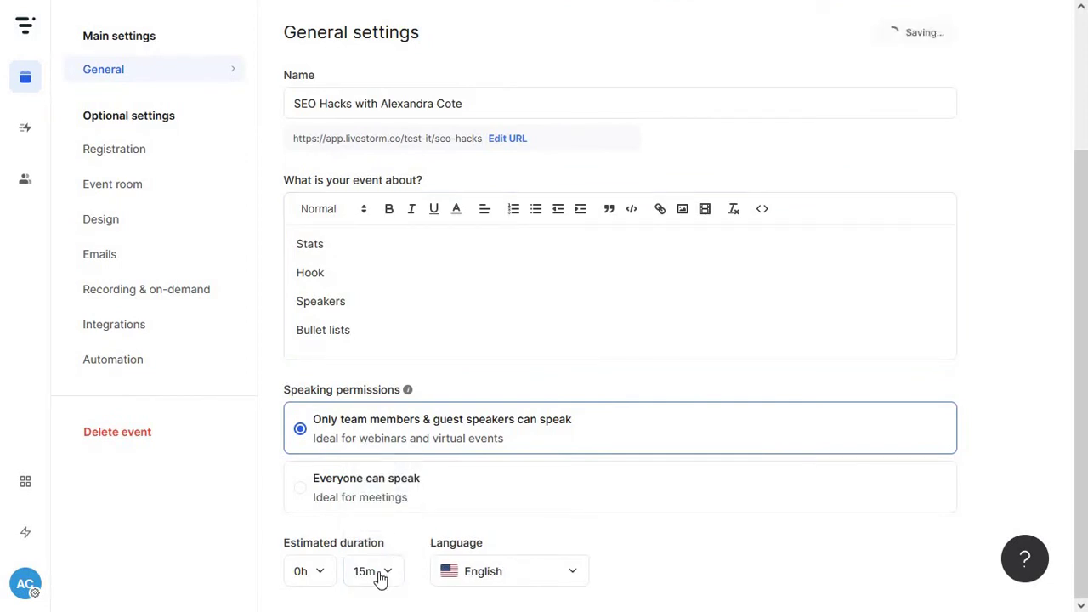
{"action": "scroll", "coordinate": [280, 323], "scroll_direction": "up", "scroll_amount": 2}
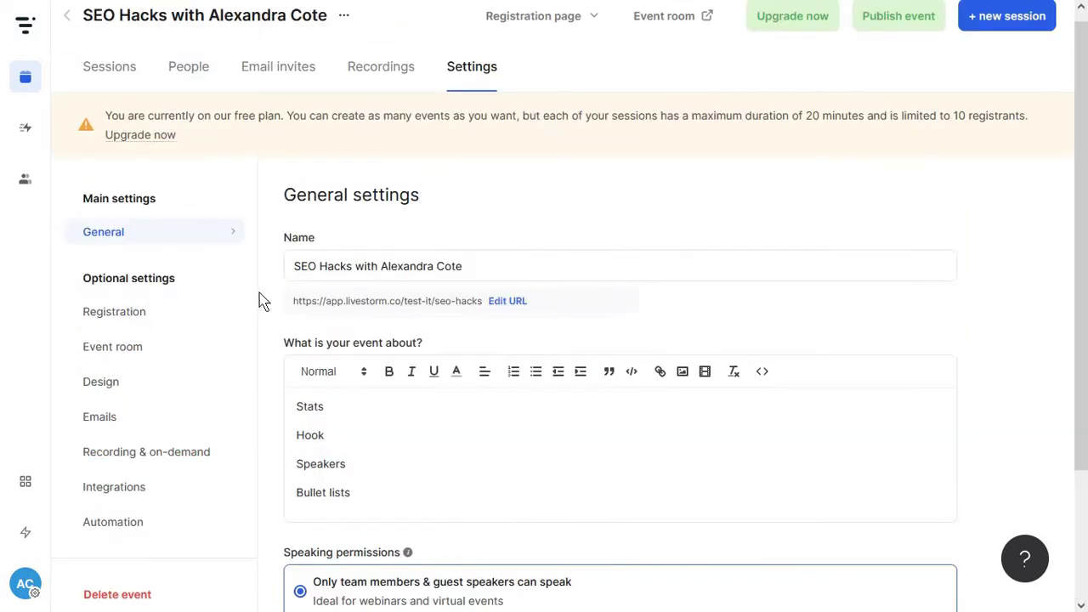
{"action": "scroll", "coordinate": [484, 476], "scroll_direction": "down", "scroll_amount": 2}
{"action": "scroll", "coordinate": [428, 418], "scroll_direction": "up", "scroll_amount": 2}
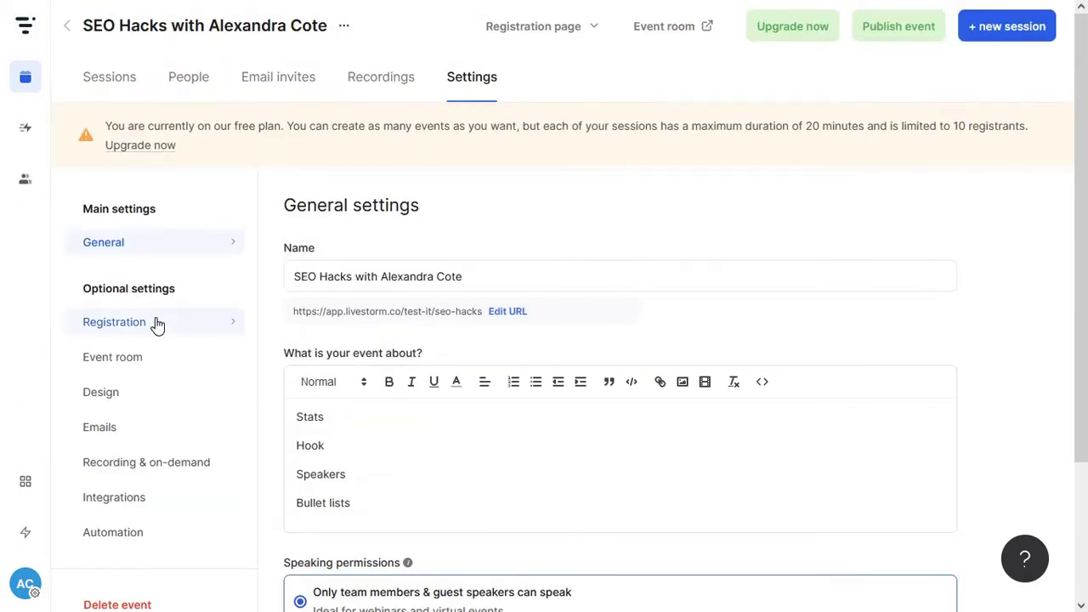
Remove the Avatar field from the registration form
{"action": "left_click", "coordinate": [157, 324]}
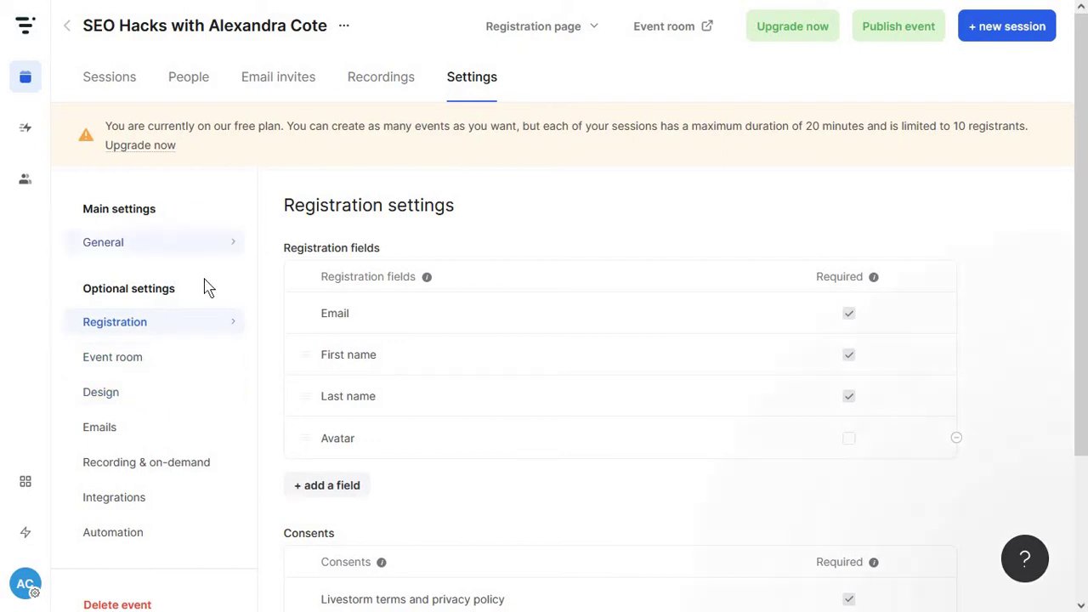
{"action": "left_click", "coordinate": [1021, 296]}
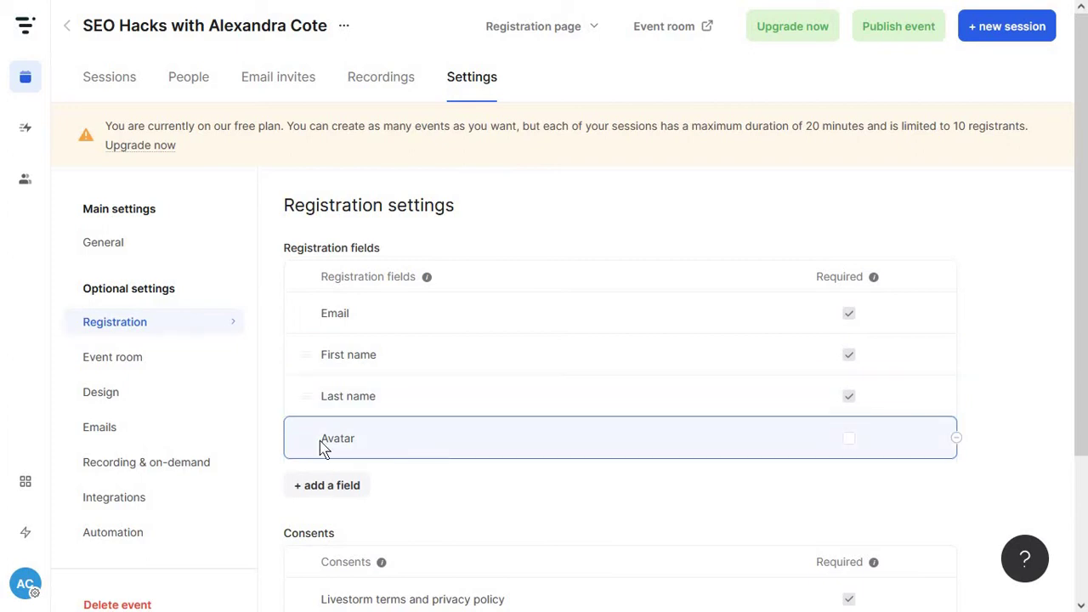
{"action": "left_click", "coordinate": [956, 442]}
Add Company and Job title as registration fields
{"action": "left_click", "coordinate": [363, 457]}
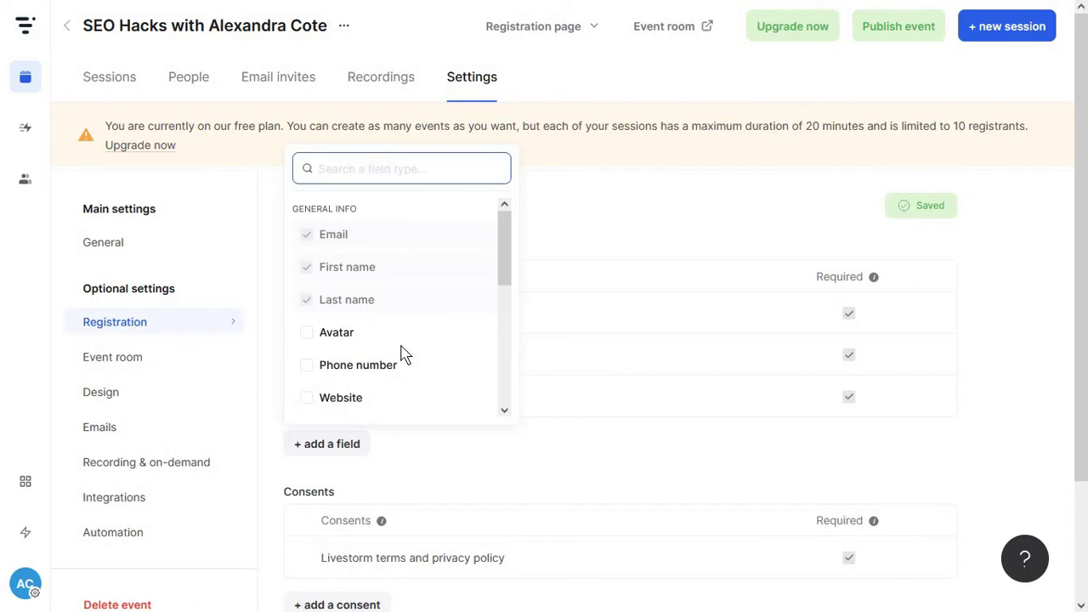
{"action": "scroll", "coordinate": [403, 351], "scroll_direction": "down", "scroll_amount": 3}
{"action": "scroll", "coordinate": [389, 374], "scroll_direction": "up", "scroll_amount": 3}
{"action": "scroll", "coordinate": [379, 362], "scroll_direction": "down", "scroll_amount": 1}
{"action": "scroll", "coordinate": [379, 362], "scroll_direction": "down", "scroll_amount": 1}
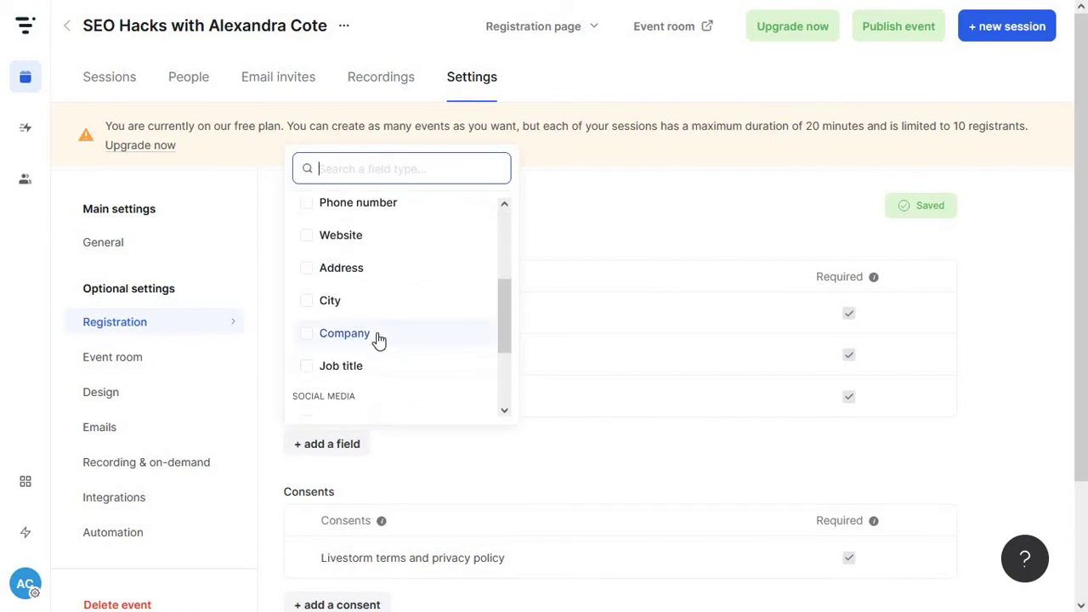
{"action": "left_click", "coordinate": [376, 337]}
{"action": "left_click", "coordinate": [408, 367]}
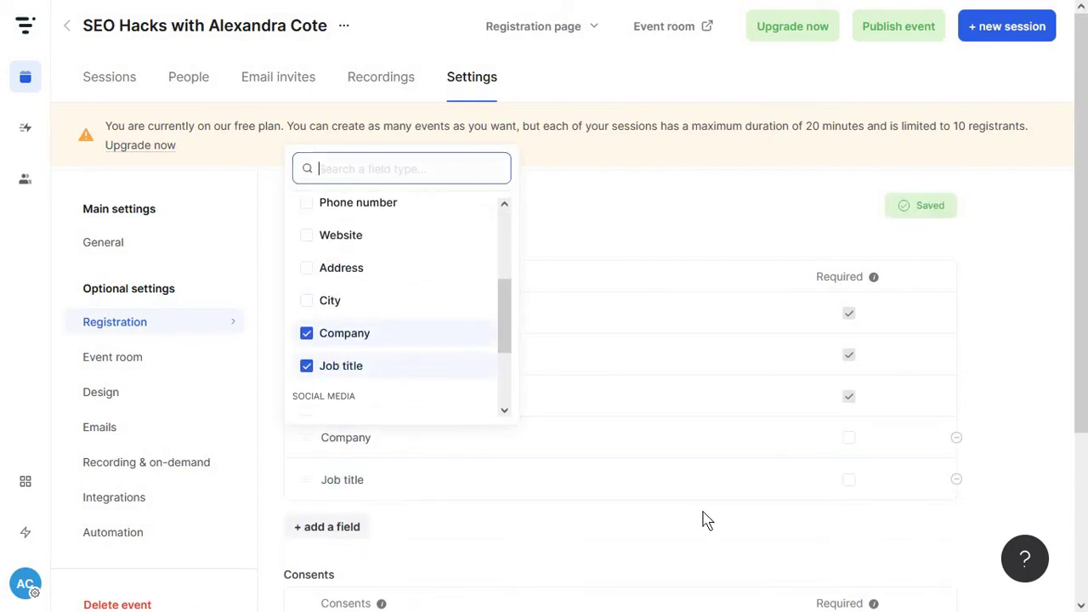
{"action": "left_click", "coordinate": [704, 518]}
{"action": "scroll", "coordinate": [705, 517], "scroll_direction": "down", "scroll_amount": 3}
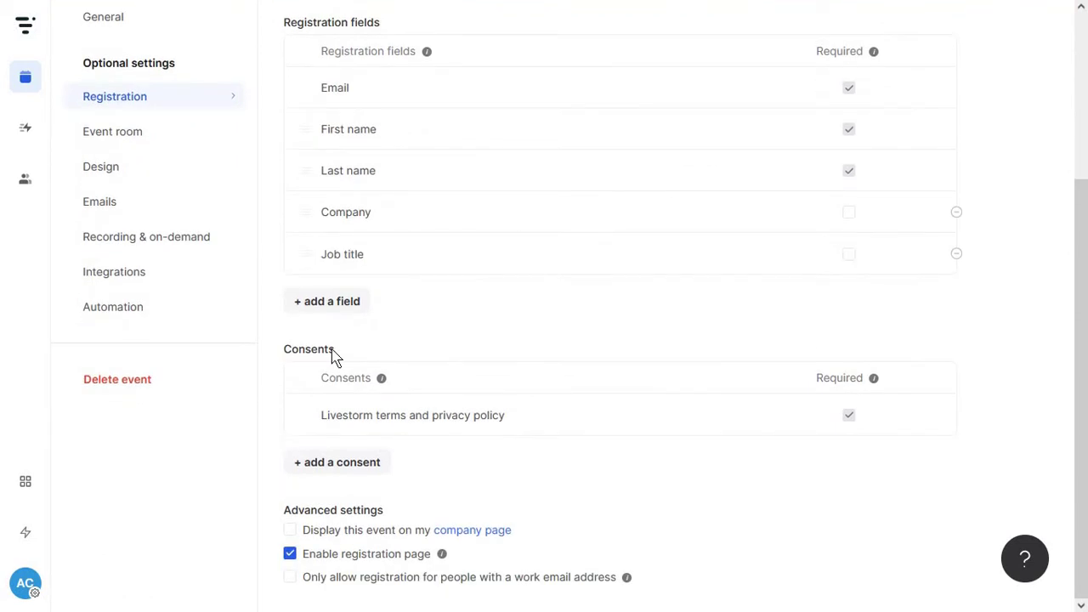
Create a new Promo consent and make it required
{"action": "left_click", "coordinate": [343, 465]}
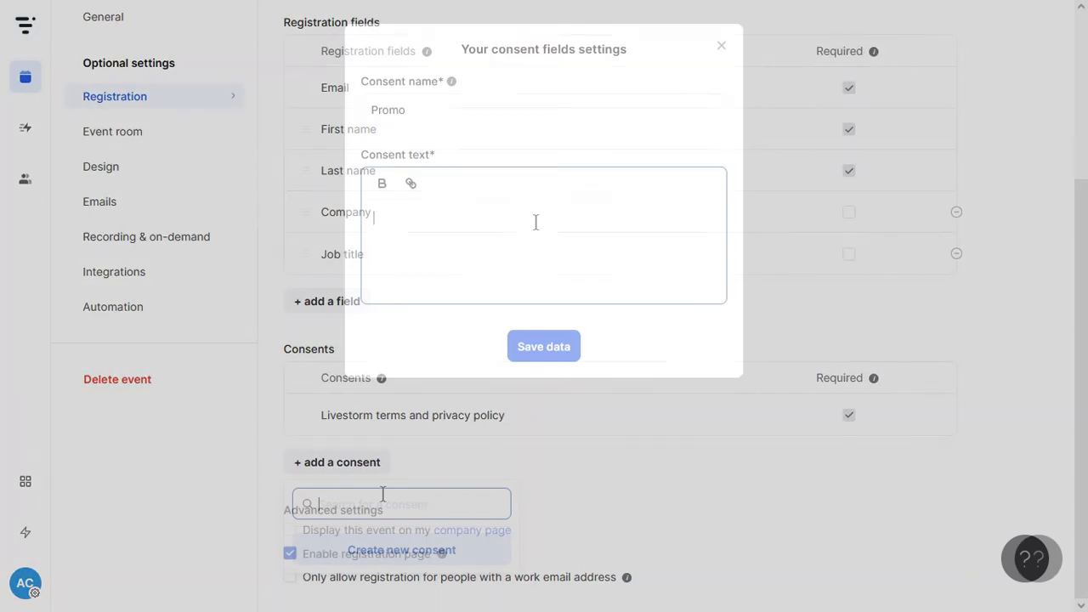
{"action": "type", "text": "vfgfgfgfgf"}
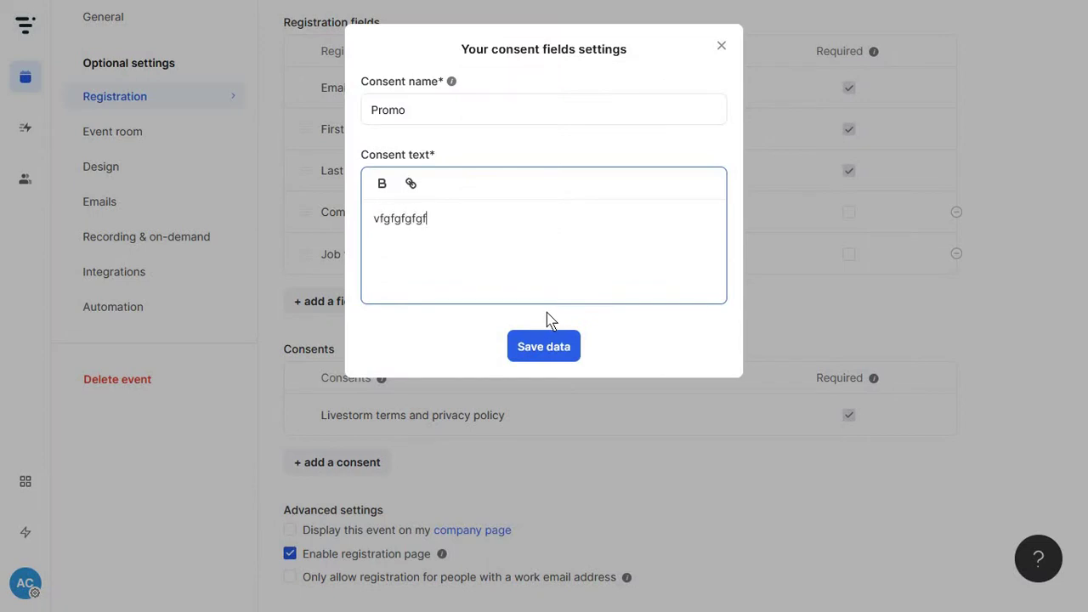
{"action": "left_click", "coordinate": [543, 345]}
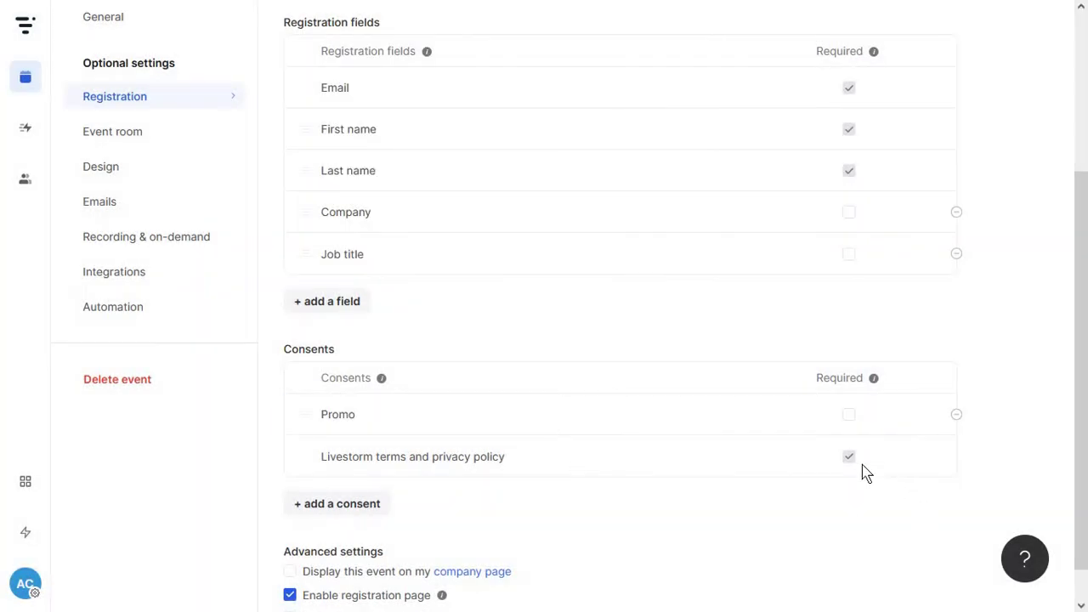
{"action": "left_click", "coordinate": [849, 416]}
{"action": "scroll", "coordinate": [289, 535], "scroll_direction": "down", "scroll_amount": 1}
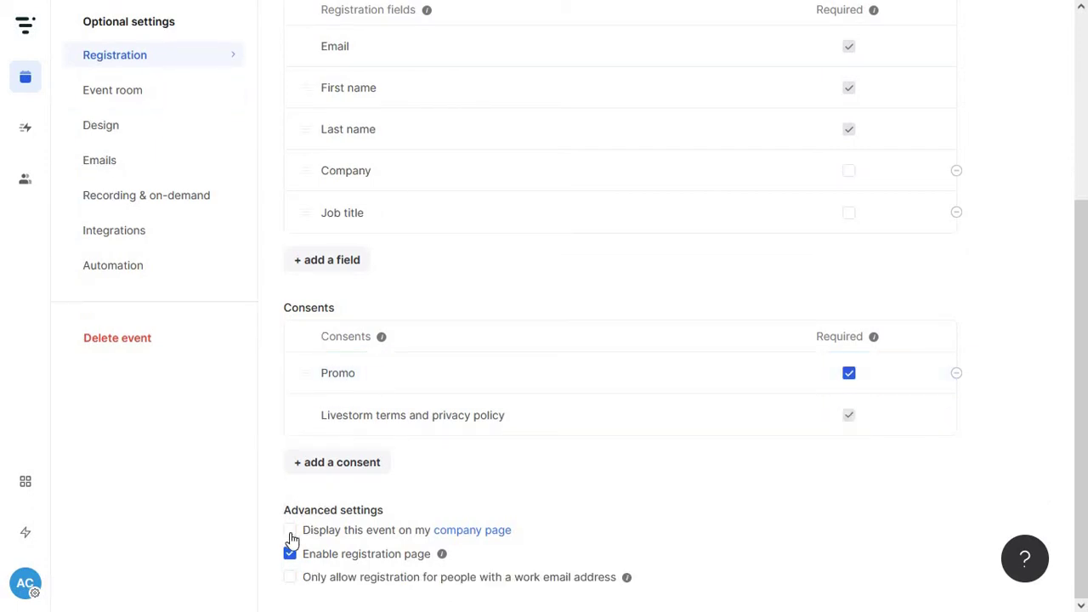
Display the event on the company page and check the company page
{"action": "left_click", "coordinate": [290, 531]}
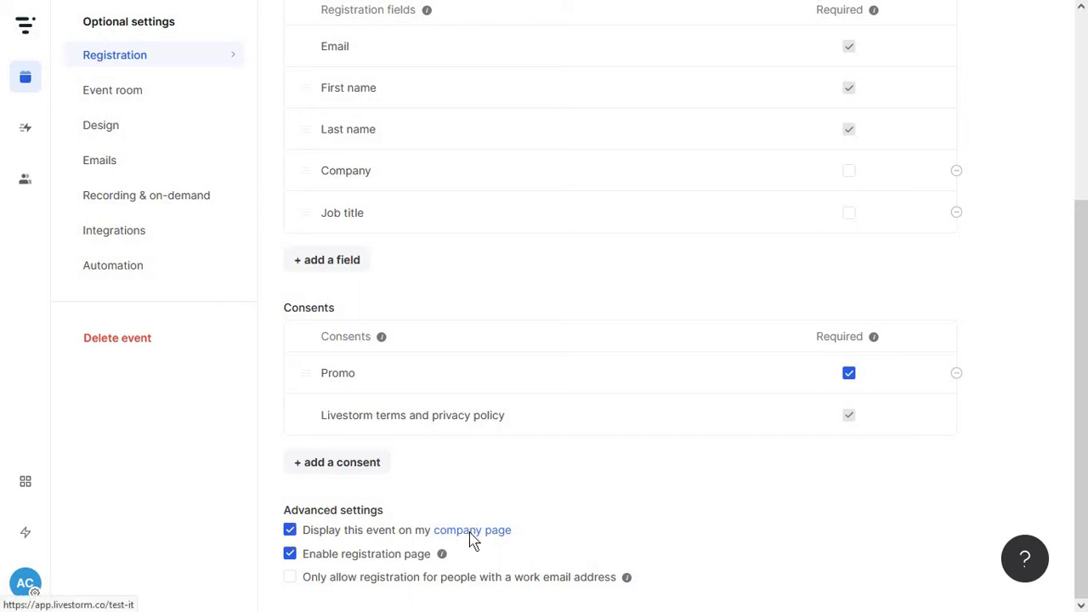
{"action": "left_click", "coordinate": [470, 535]}
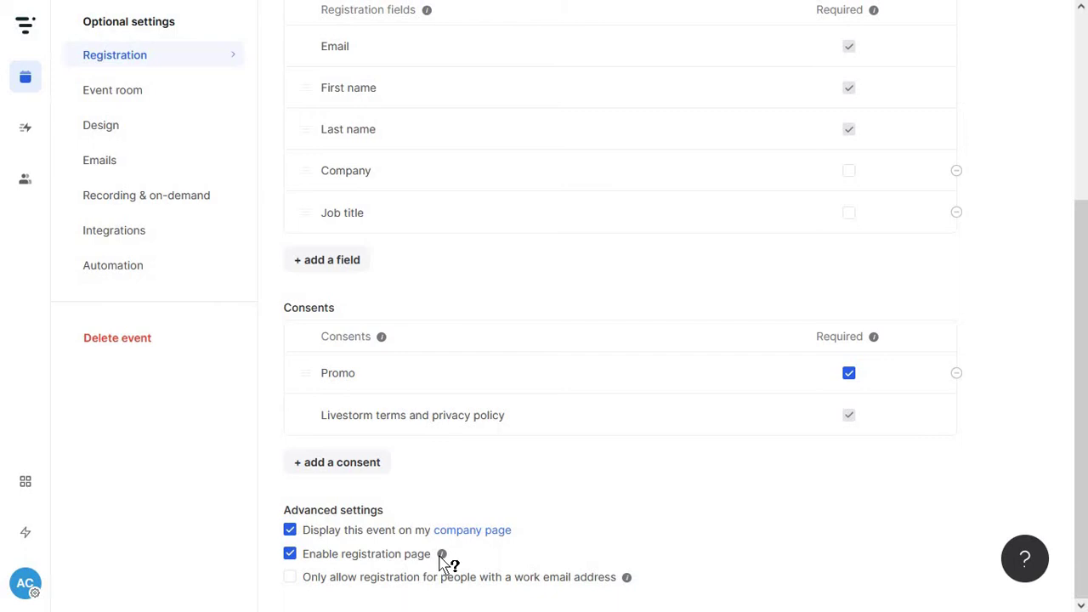
{"action": "mouse_move", "coordinate": [443, 556]}
{"action": "scroll", "coordinate": [162, 266], "scroll_direction": "up", "scroll_amount": 2}
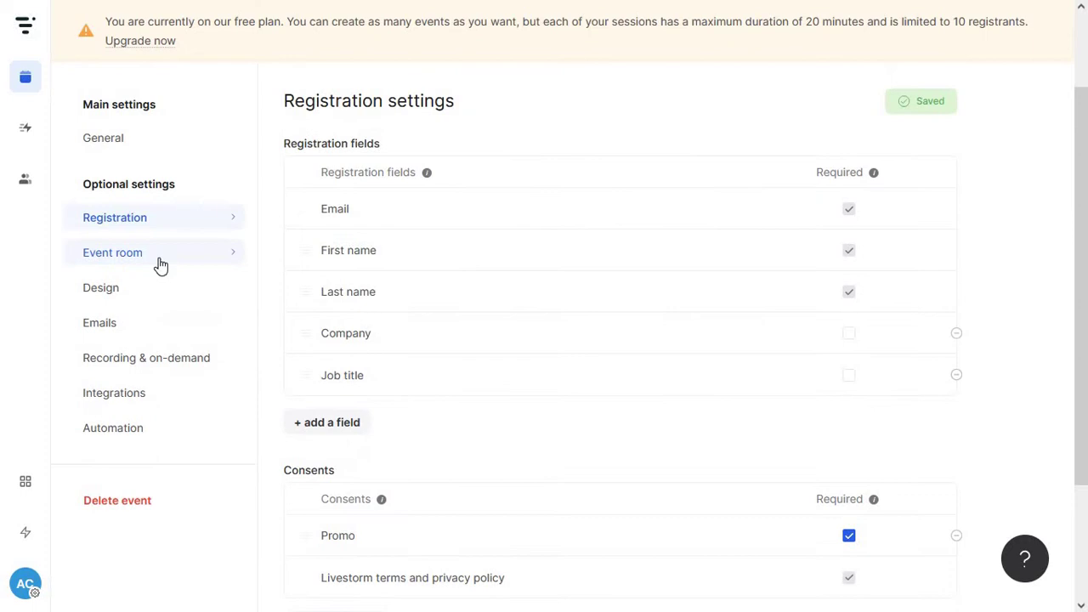
Open Event room settings and switch the room preview between team member and attendee views
{"action": "left_click", "coordinate": [159, 262]}
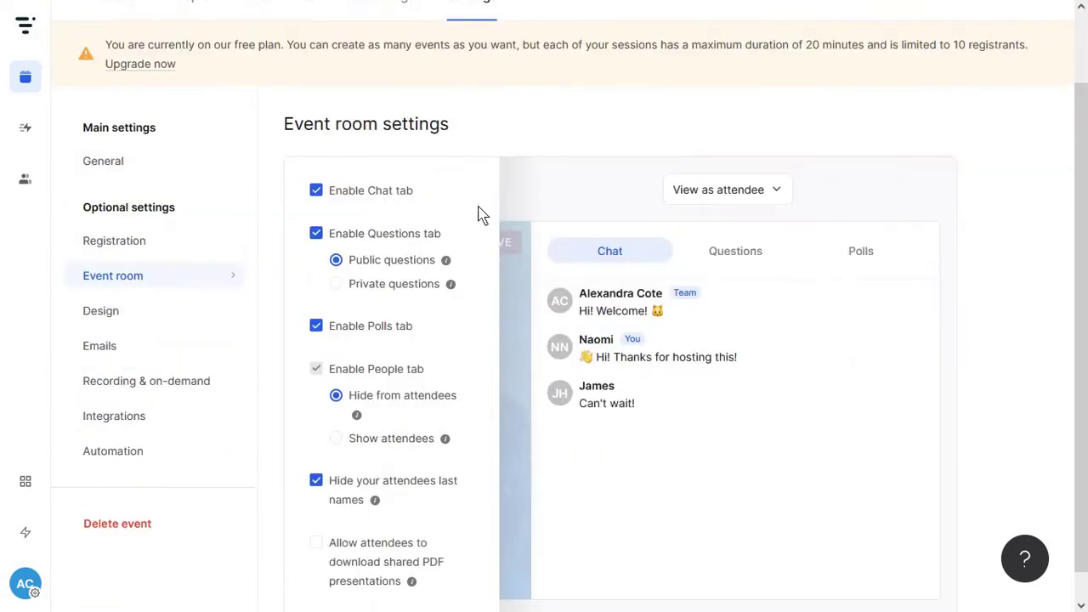
{"action": "scroll", "coordinate": [605, 283], "scroll_direction": "down", "scroll_amount": 1}
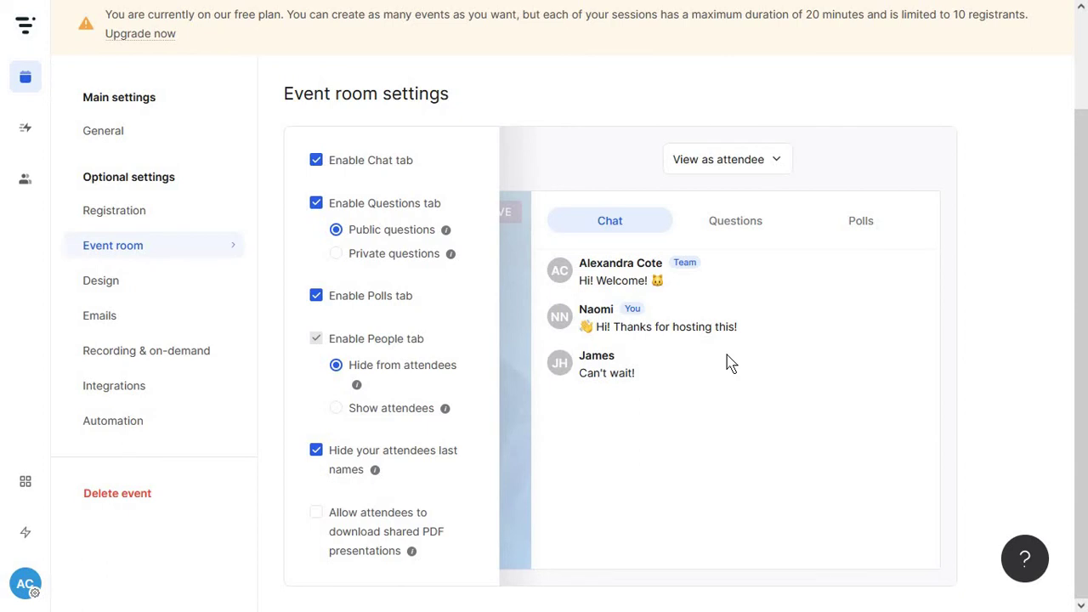
{"action": "left_click", "coordinate": [735, 174]}
{"action": "left_click", "coordinate": [728, 236]}
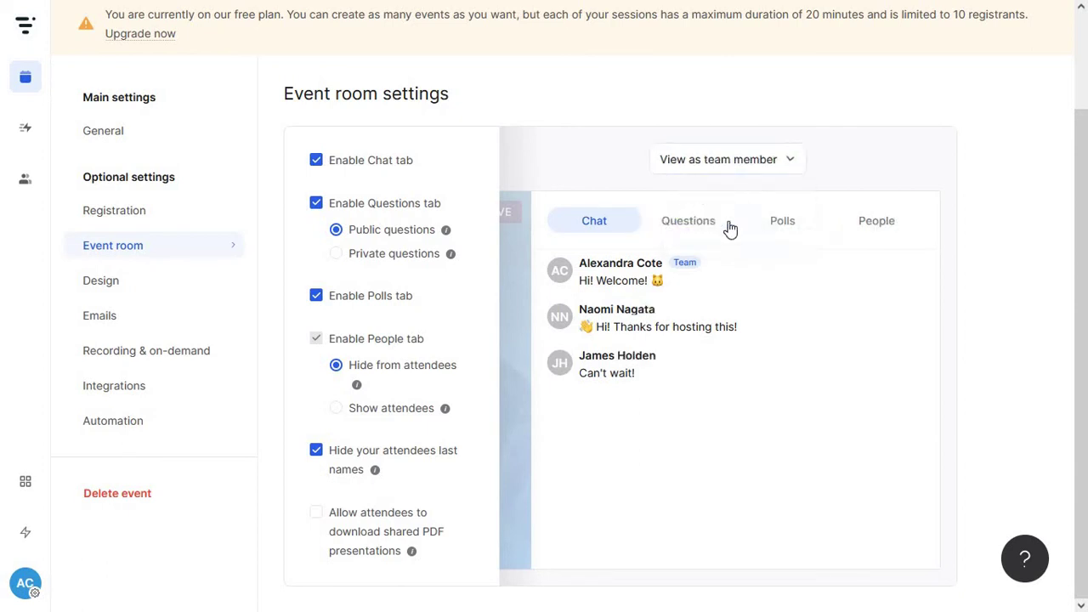
{"action": "left_click", "coordinate": [729, 168]}
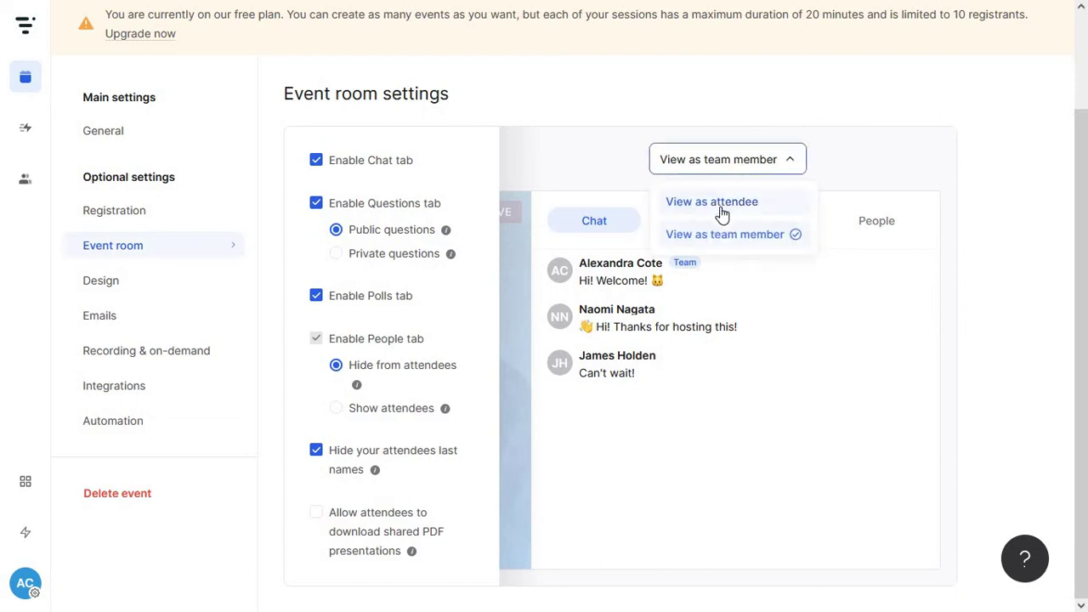
{"action": "left_click", "coordinate": [718, 202]}
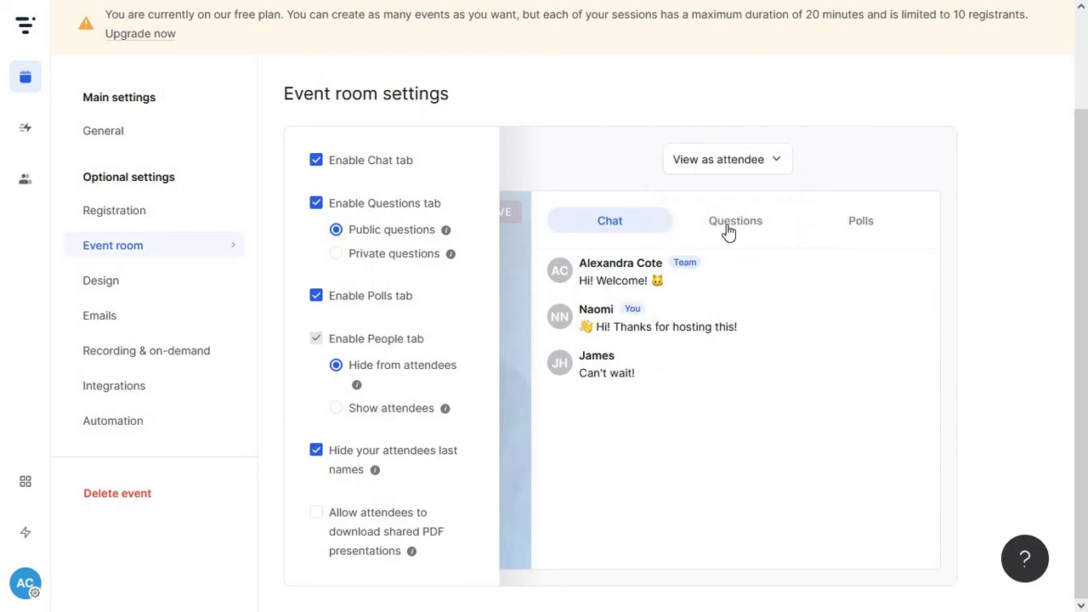
{"action": "left_click", "coordinate": [739, 169]}
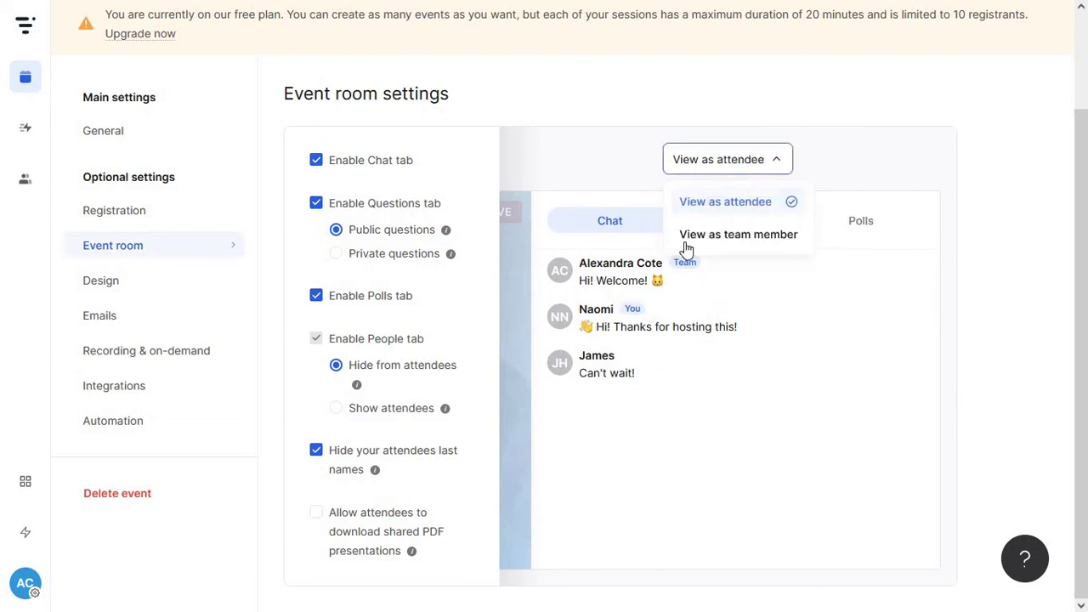
{"action": "left_click", "coordinate": [590, 167]}
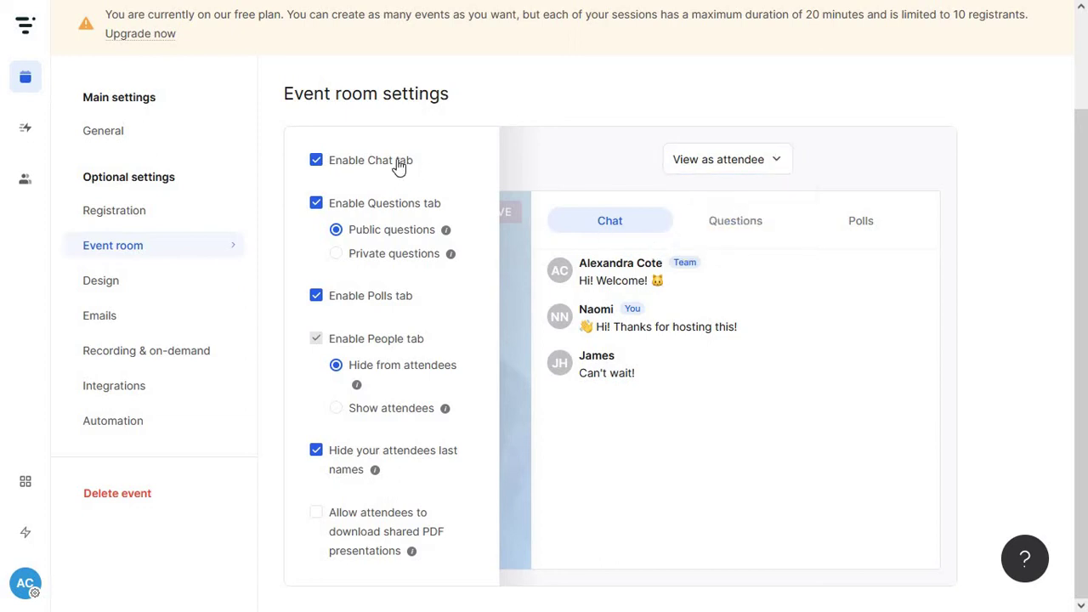
Disable the Questions tab, keeping Chat and Polls enabled and last names hidden
{"action": "left_click", "coordinate": [399, 166]}
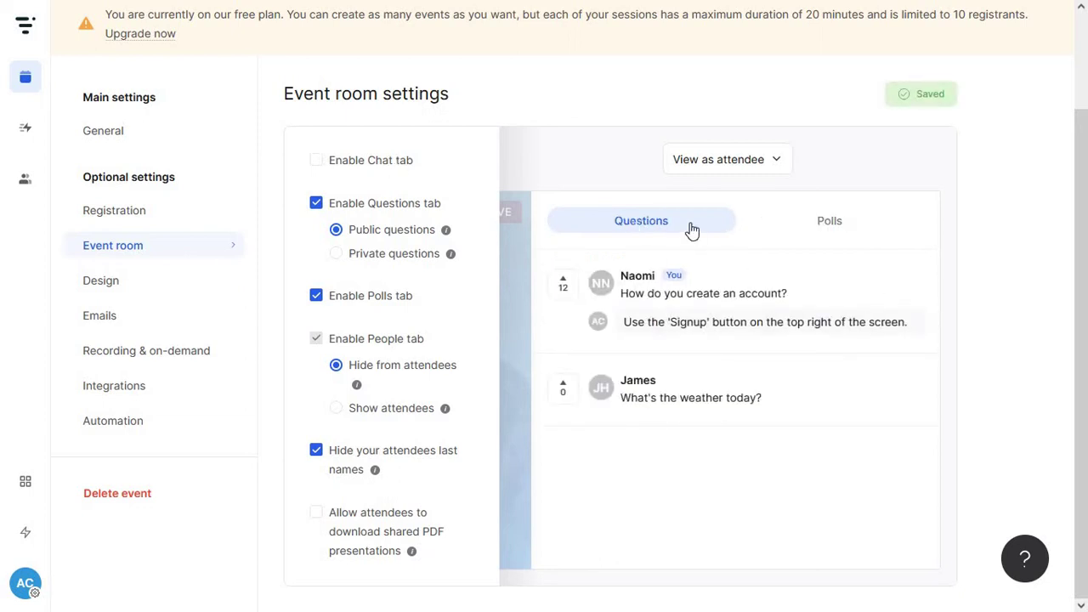
{"action": "left_click", "coordinate": [829, 226]}
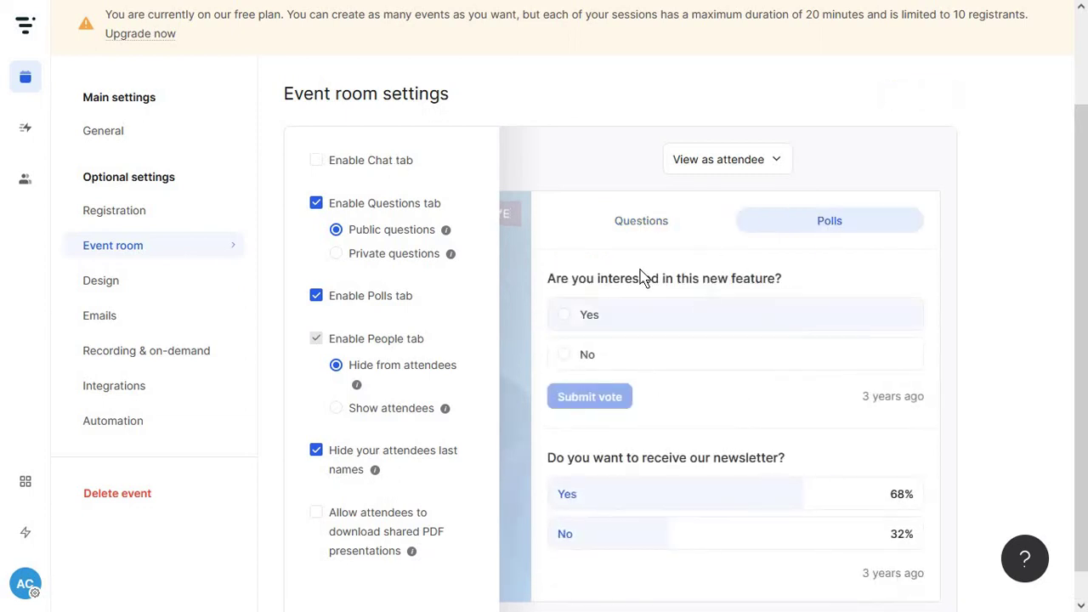
{"action": "left_click", "coordinate": [374, 160]}
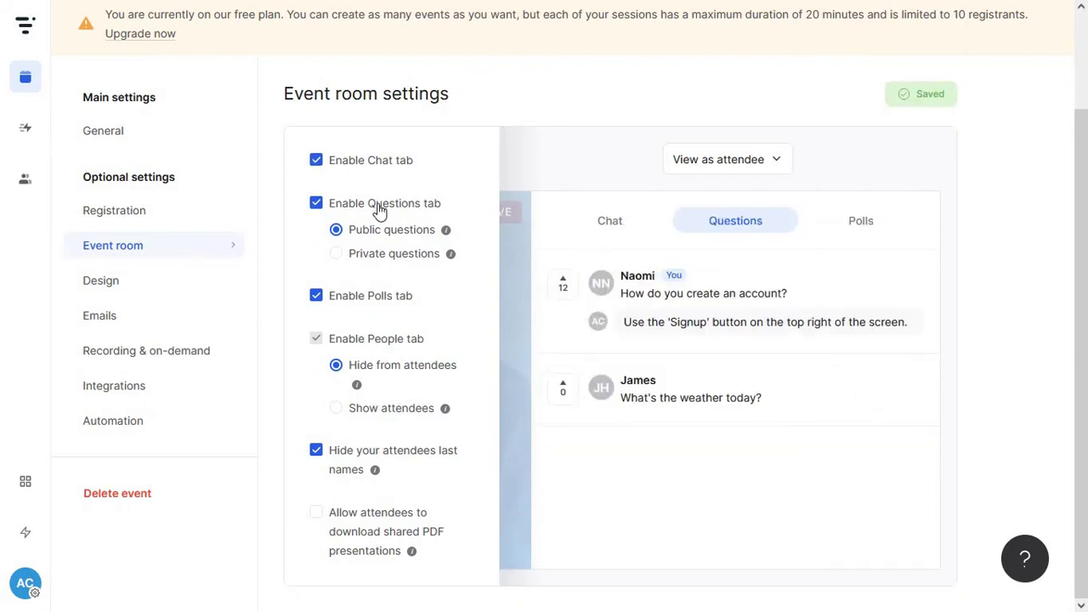
{"action": "left_click", "coordinate": [379, 208]}
{"action": "left_click", "coordinate": [372, 304]}
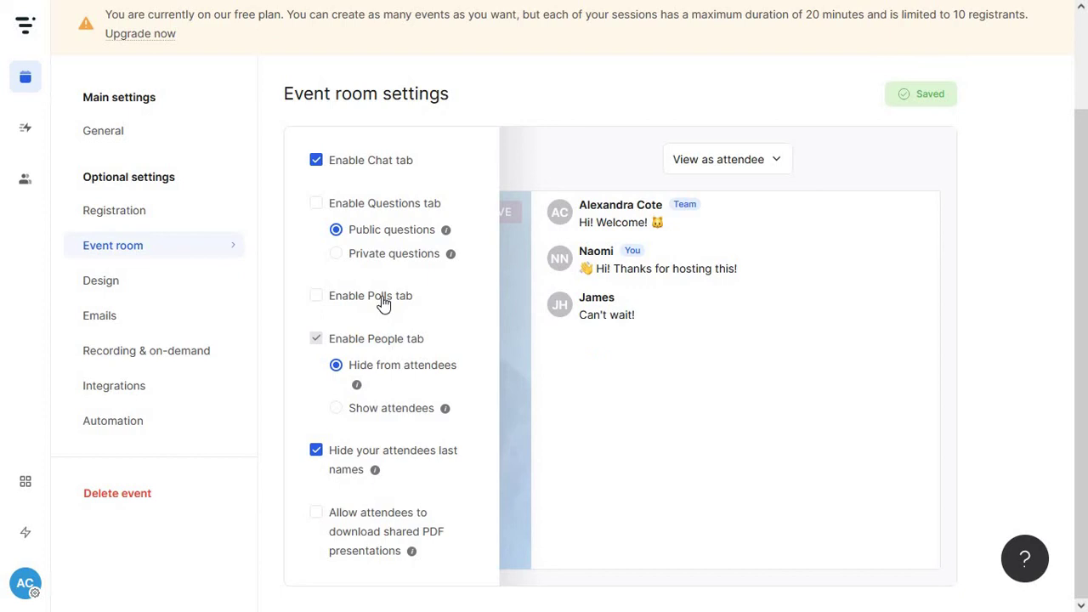
{"action": "left_click", "coordinate": [384, 304]}
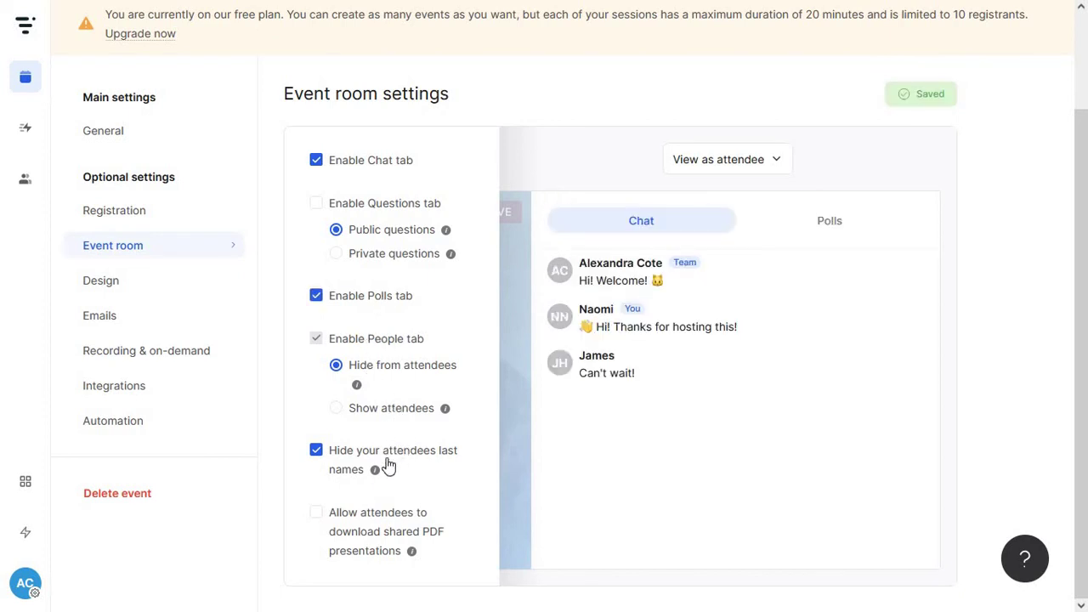
{"action": "left_click", "coordinate": [340, 452]}
{"action": "left_click", "coordinate": [340, 453]}
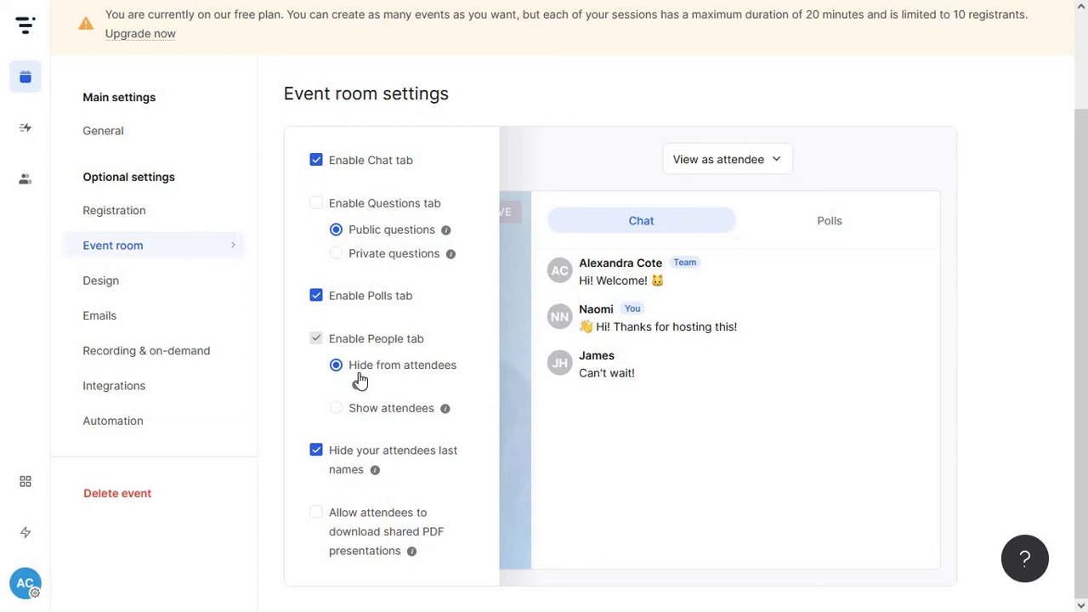
Set the People tab to 'Hide from attendees' and allow downloading shared PDF presentations
{"action": "left_click", "coordinate": [396, 408]}
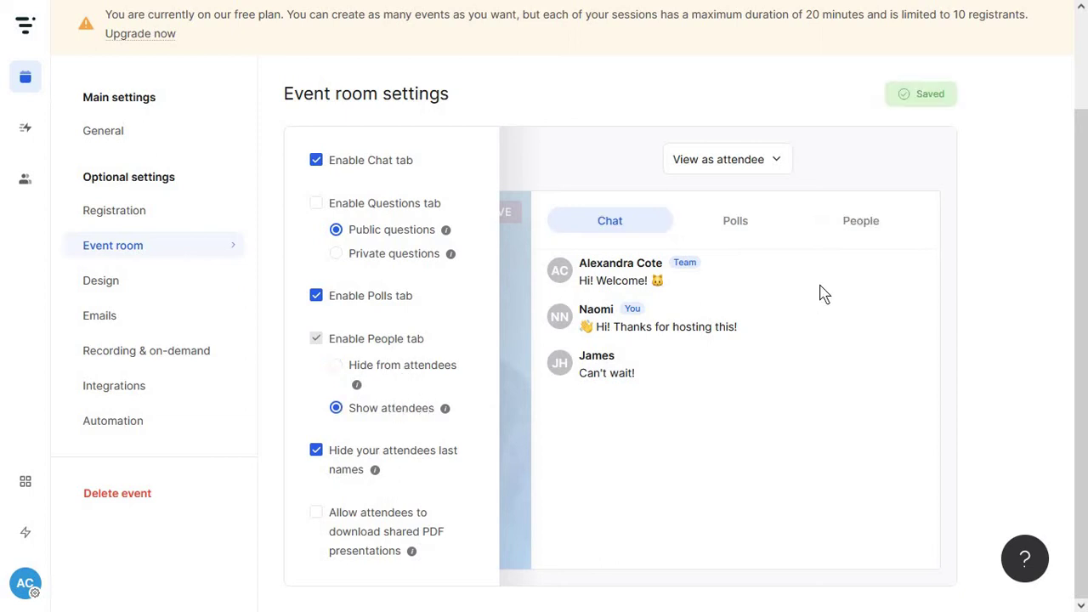
{"action": "left_click", "coordinate": [867, 223]}
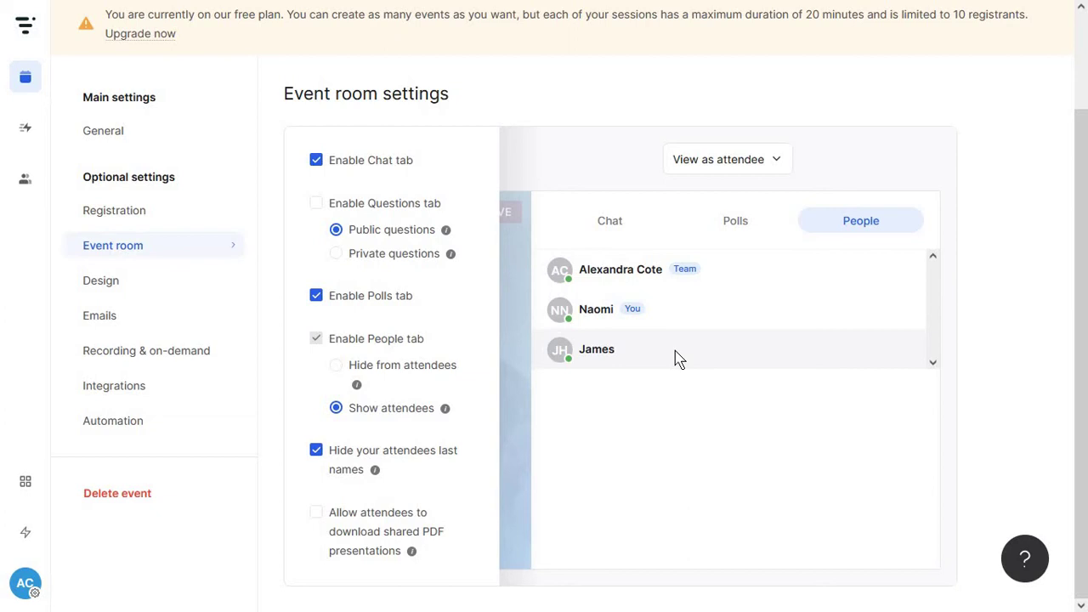
{"action": "left_click", "coordinate": [612, 231]}
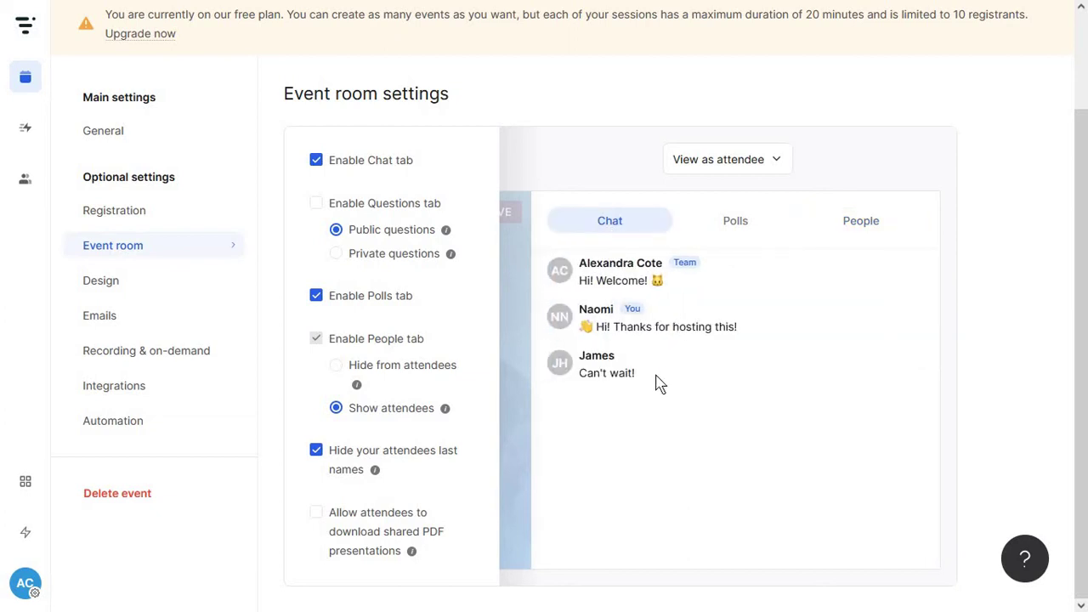
{"action": "left_click", "coordinate": [411, 375]}
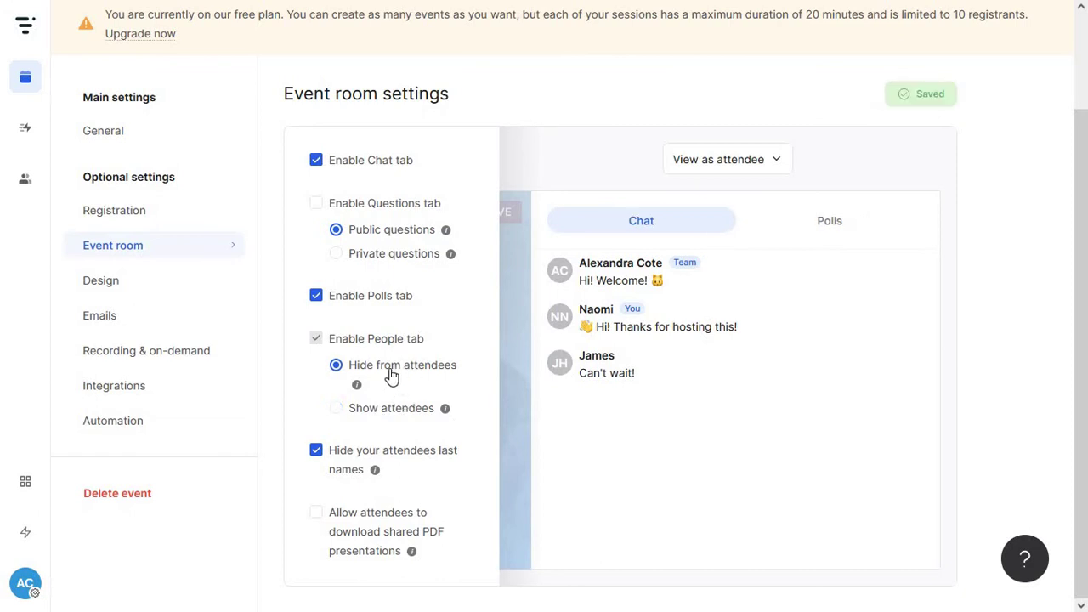
{"action": "left_click", "coordinate": [336, 518]}
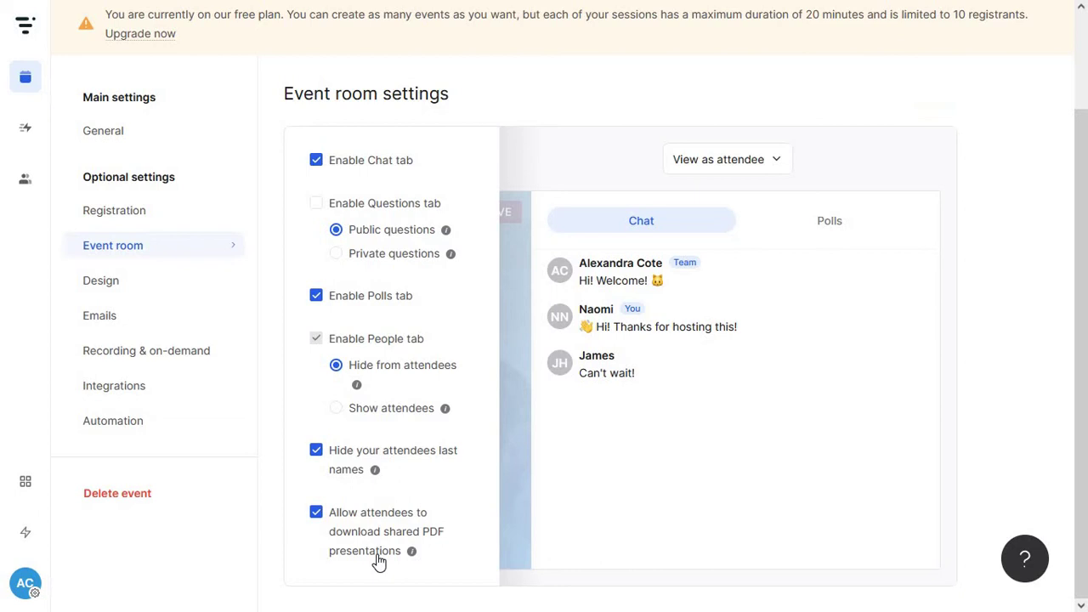
In Design settings, make the button background orange (#e47647)
{"action": "left_click", "coordinate": [180, 287]}
{"action": "scroll", "coordinate": [428, 272], "scroll_direction": "down", "scroll_amount": 2}
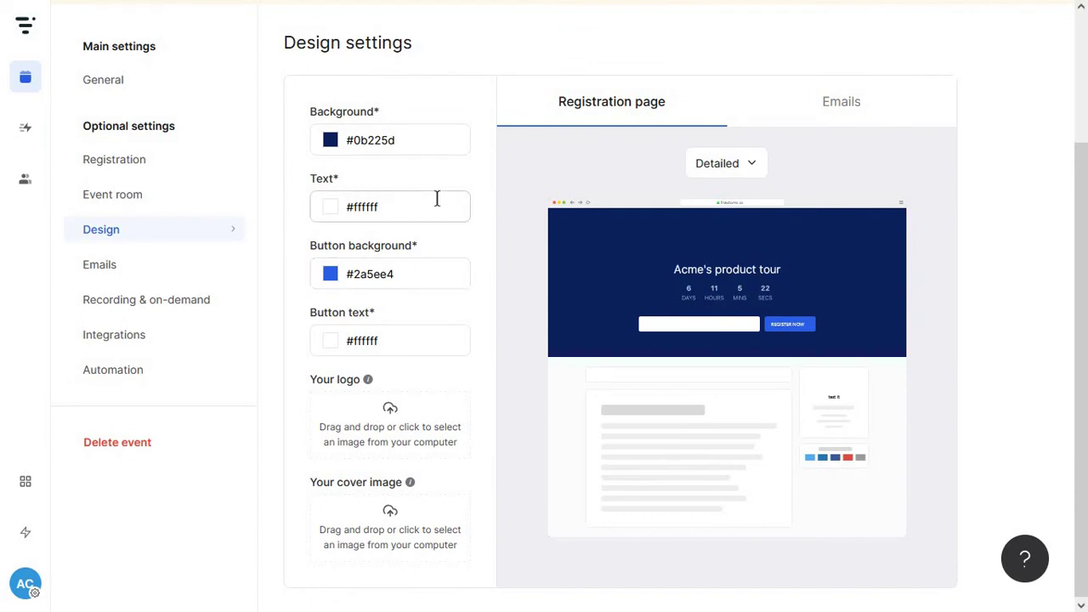
{"action": "left_click", "coordinate": [405, 275]}
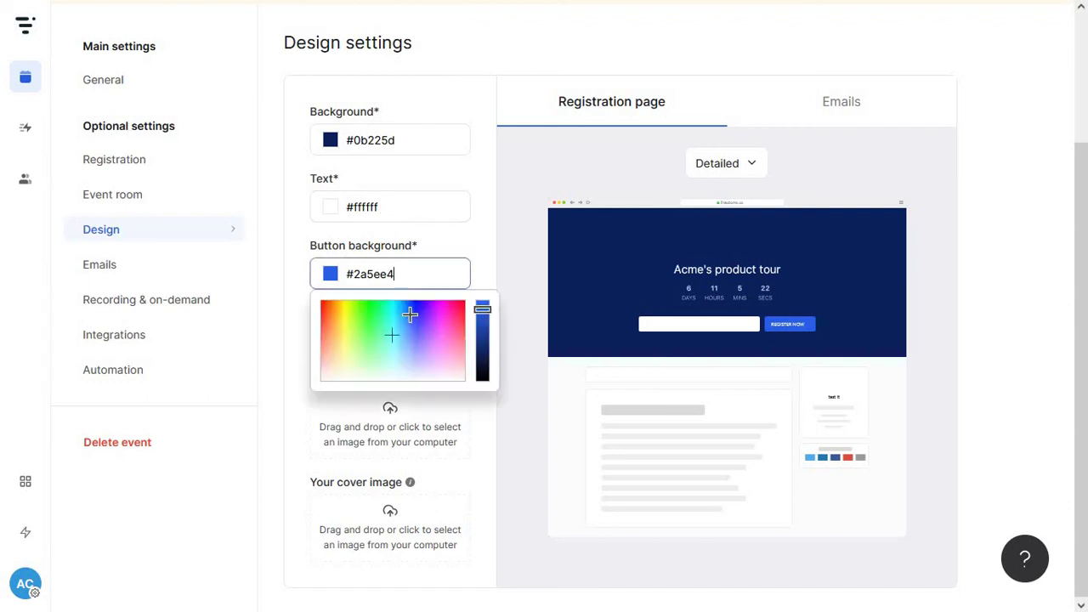
{"action": "left_click_drag", "start_coordinate": [410, 315], "coordinate": [324, 325]}
{"action": "left_click", "coordinate": [498, 259]}
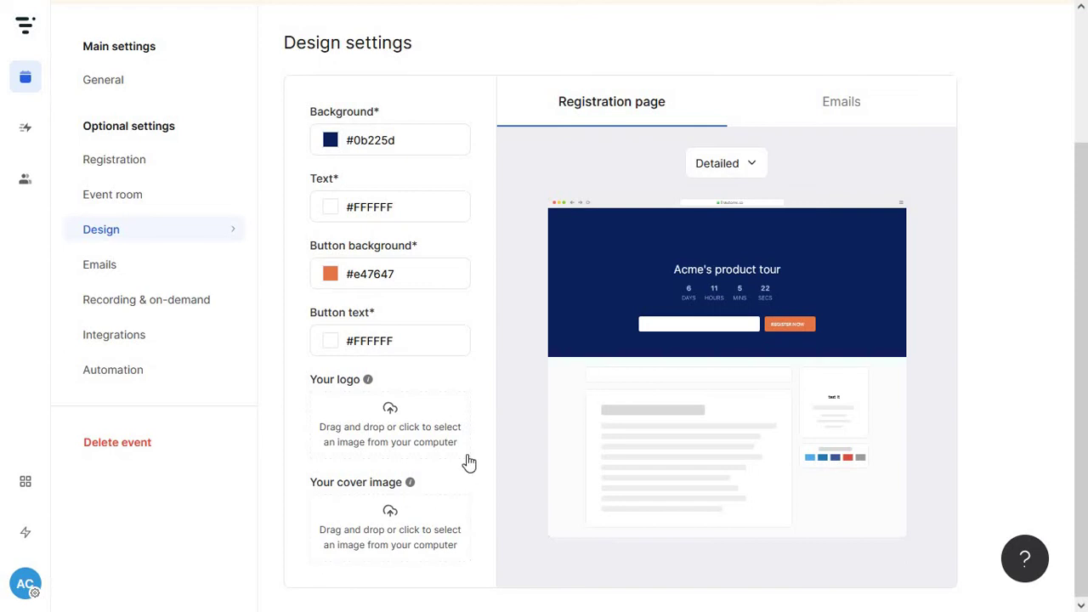
Preview the registration page in the Light layout
{"action": "left_click", "coordinate": [763, 167]}
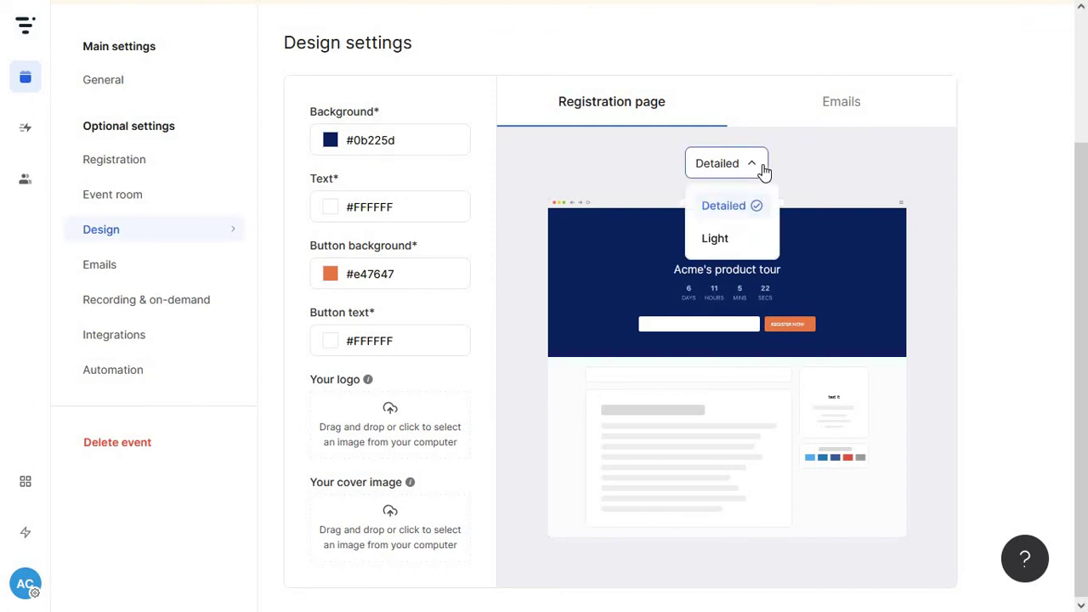
{"action": "left_click", "coordinate": [741, 241]}
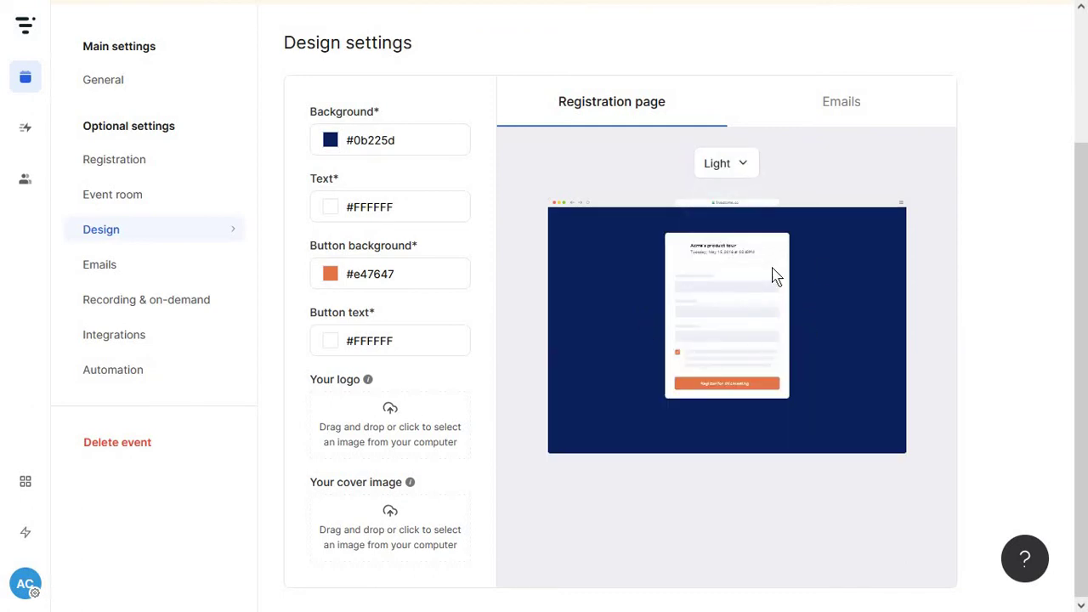
{"action": "left_click", "coordinate": [738, 174]}
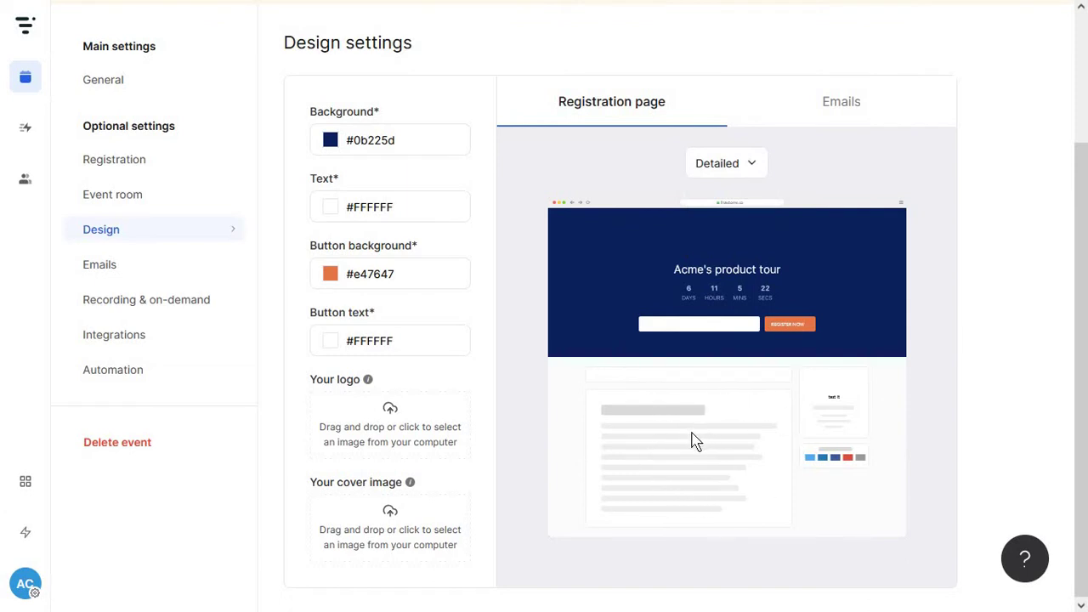
Try a blue #4747e4 button background, checking it in the email and registration page previews
{"action": "left_click", "coordinate": [826, 103]}
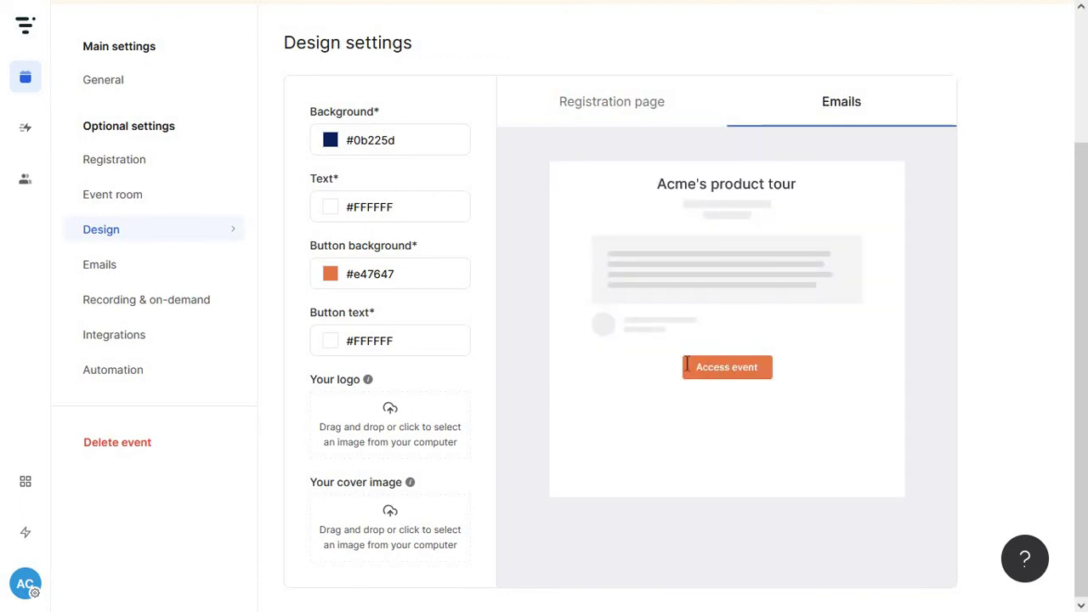
{"action": "left_click", "coordinate": [391, 281]}
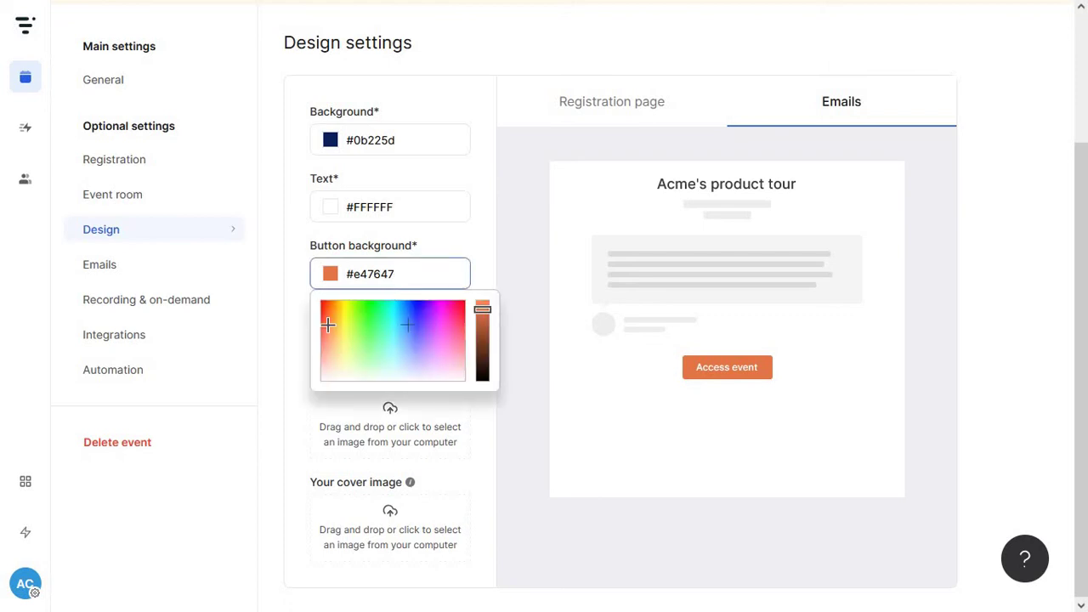
{"action": "left_click", "coordinate": [442, 309]}
{"action": "left_click_drag", "start_coordinate": [442, 310], "coordinate": [416, 324]}
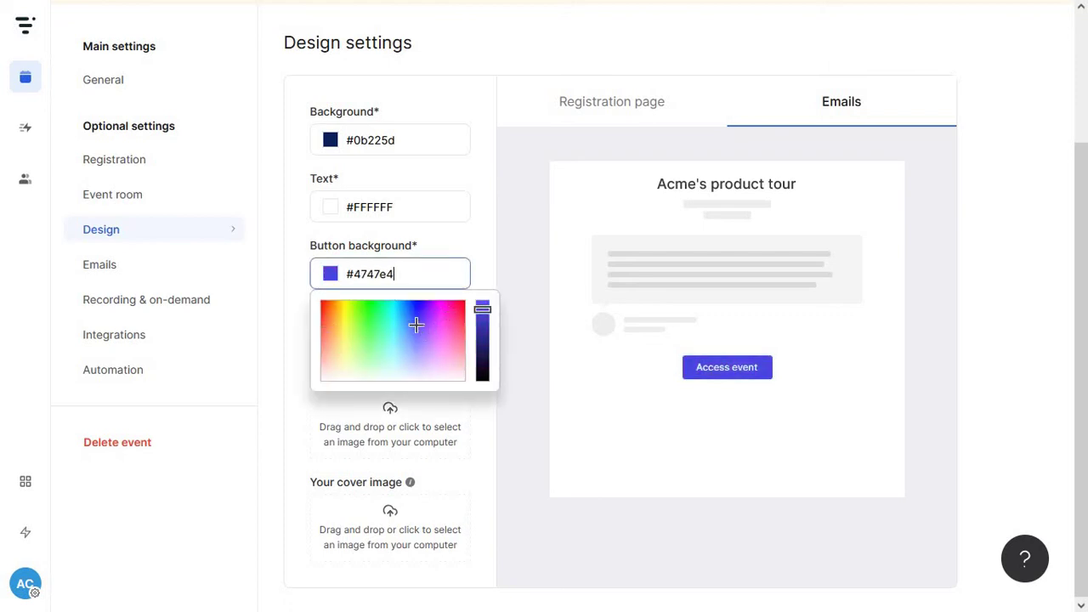
{"action": "left_click", "coordinate": [649, 119]}
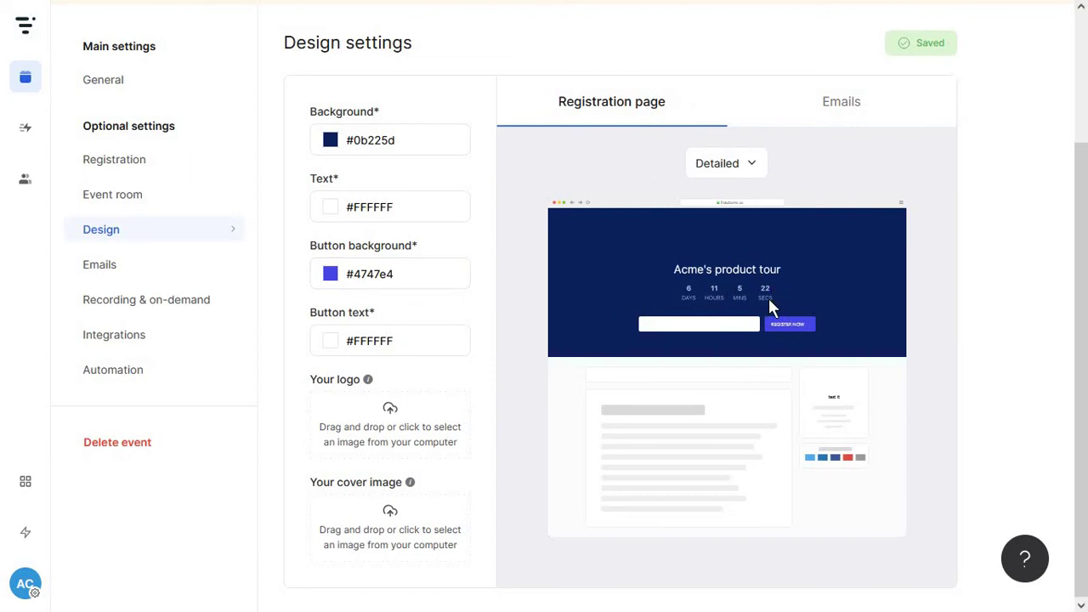
Change the button background to yellow #e4b51b, confirm it on the registration page, then go to Emails
{"action": "left_click", "coordinate": [850, 112]}
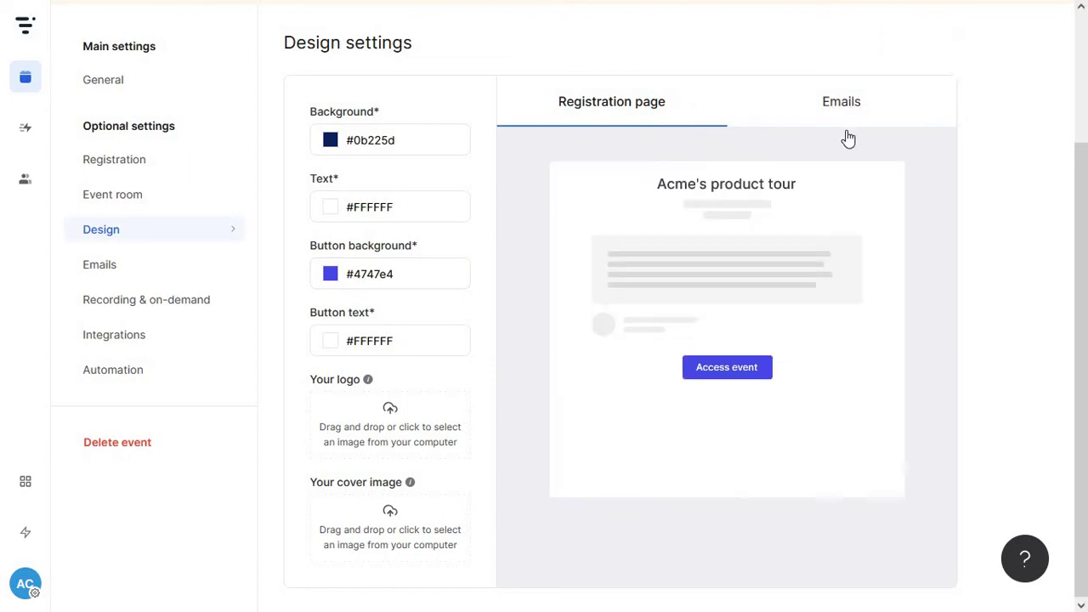
{"action": "left_click", "coordinate": [330, 273]}
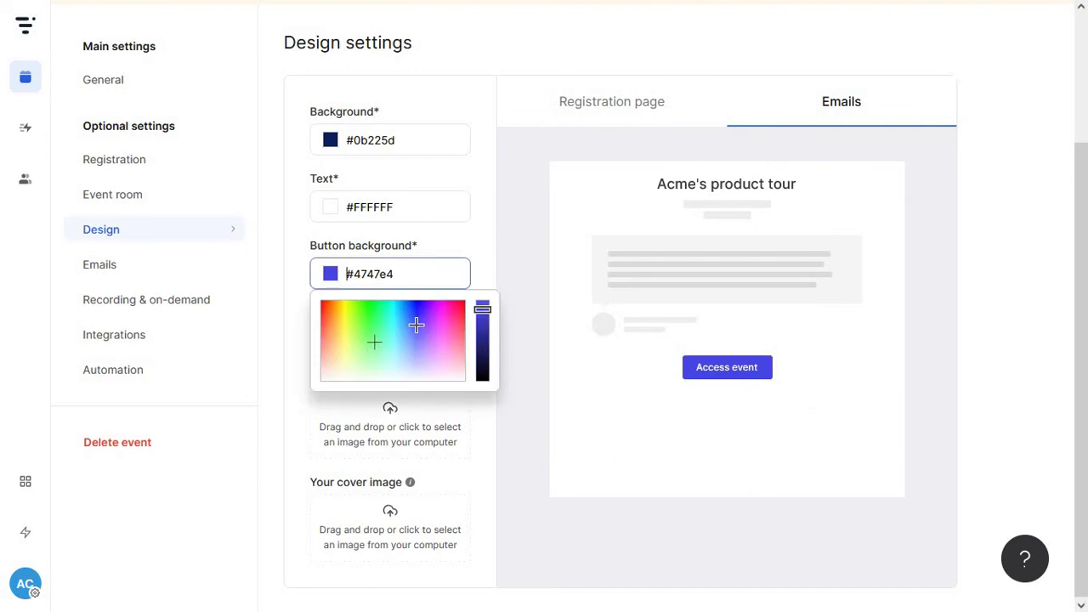
{"action": "mouse_move", "coordinate": [349, 326]}
{"action": "left_mouse_down"}
{"action": "mouse_move", "coordinate": [337, 301]}
{"action": "mouse_move", "coordinate": [338, 310]}
{"action": "left_mouse_up"}
{"action": "left_click", "coordinate": [629, 106]}
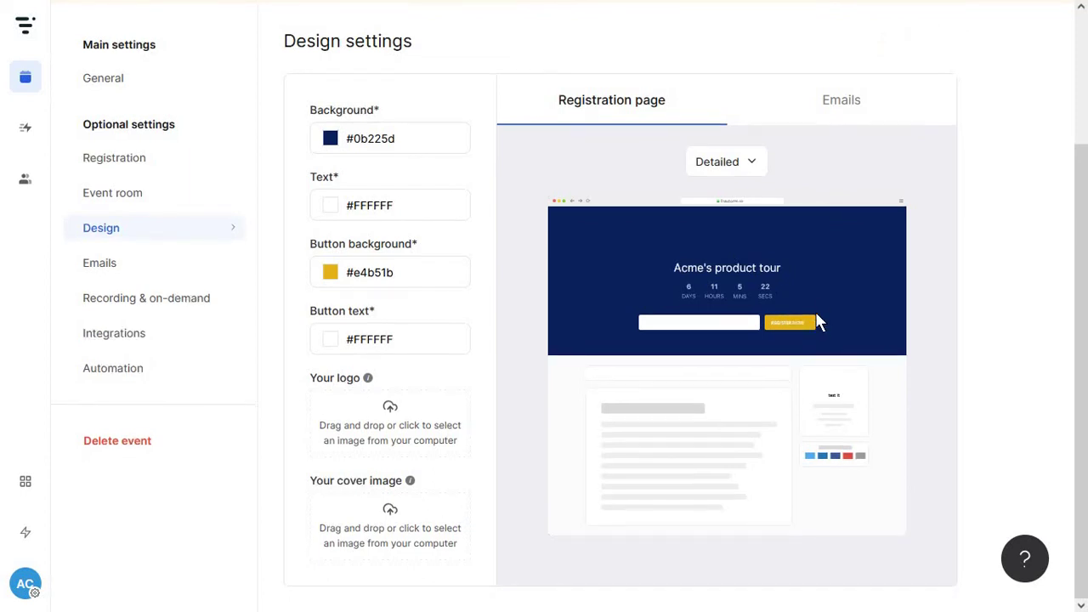
{"action": "scroll", "coordinate": [815, 321], "scroll_direction": "up", "scroll_amount": 1}
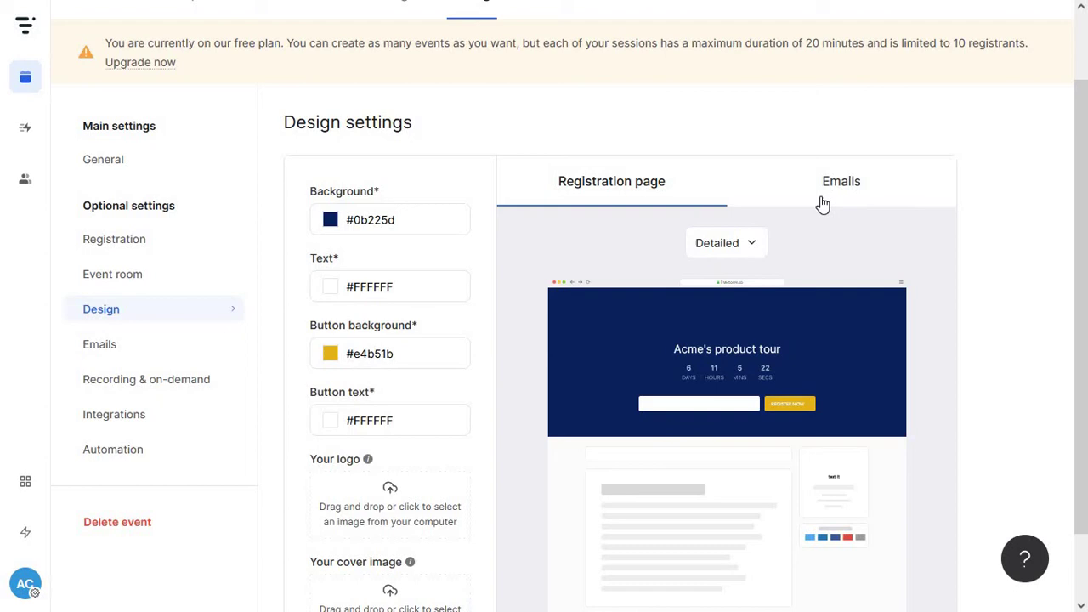
{"action": "left_click", "coordinate": [212, 346]}
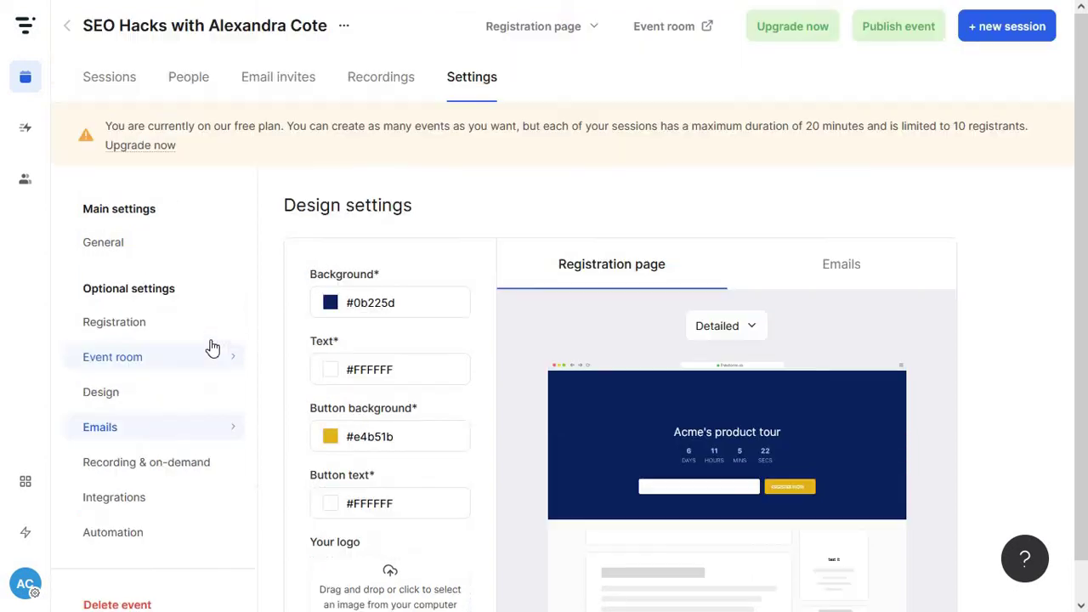
Open the preview of the '1 hour reminder' attendee email
{"action": "scroll", "coordinate": [387, 338], "scroll_direction": "down", "scroll_amount": 1}
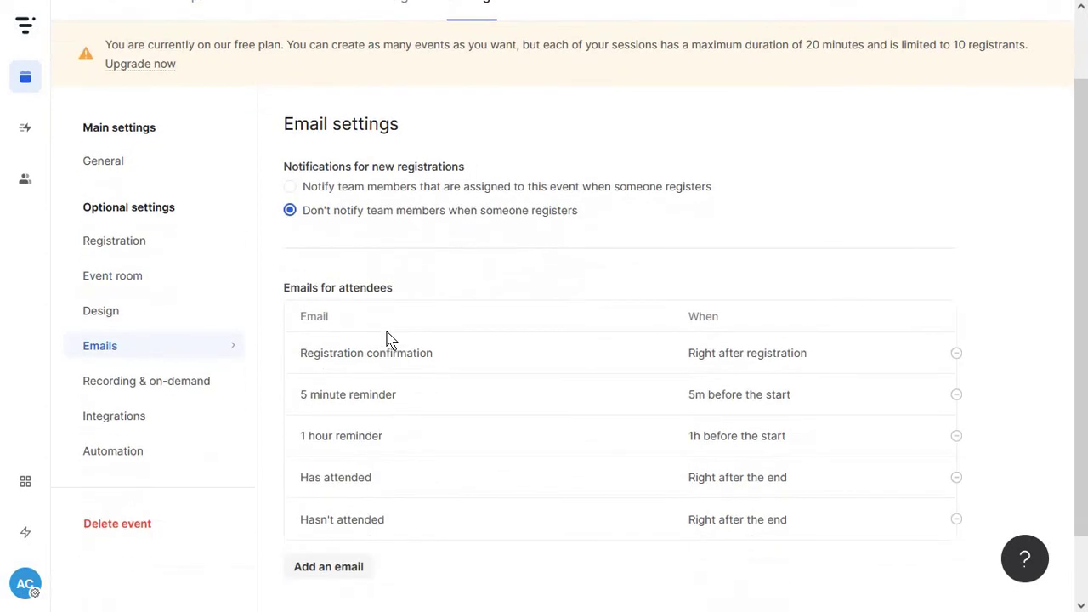
{"action": "scroll", "coordinate": [391, 340], "scroll_direction": "down", "scroll_amount": 1}
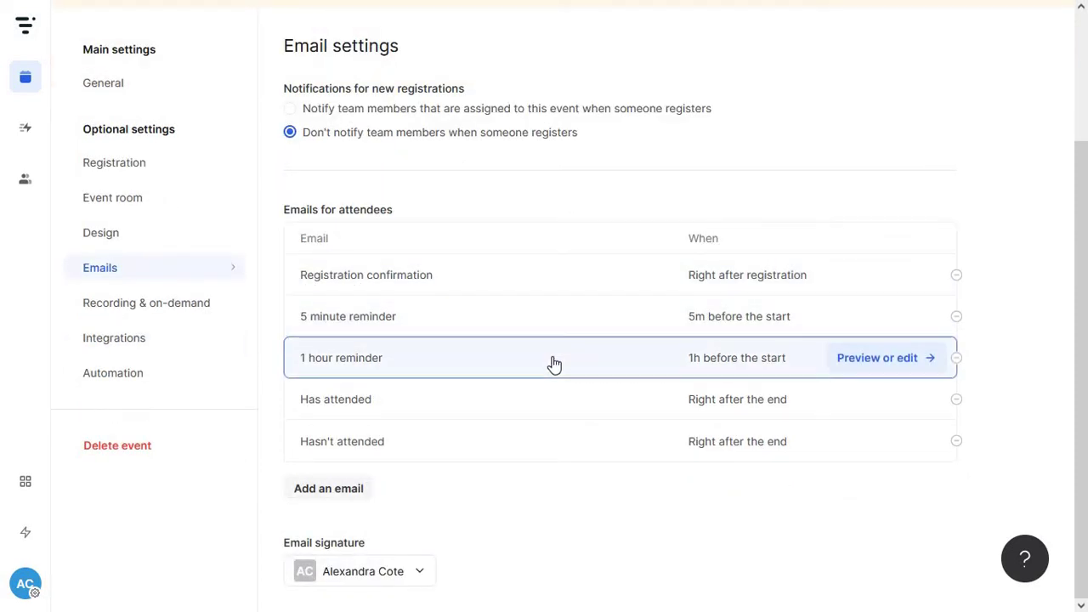
{"action": "left_click", "coordinate": [873, 360]}
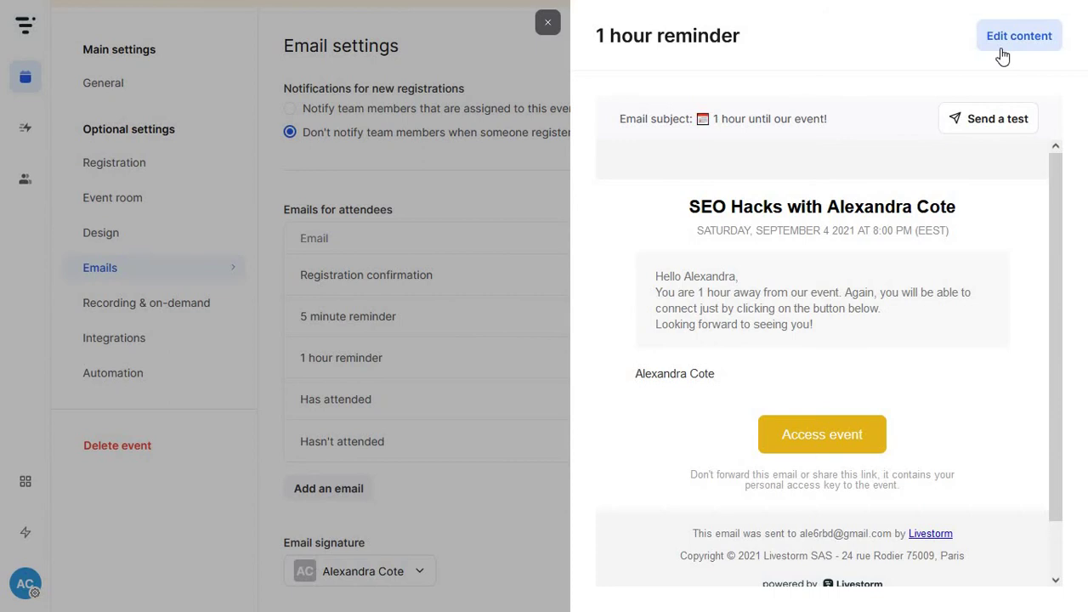
Inspect the 1 hour reminder's subject and preheader fields, then close the editor and preview unchanged
{"action": "left_click", "coordinate": [1002, 42]}
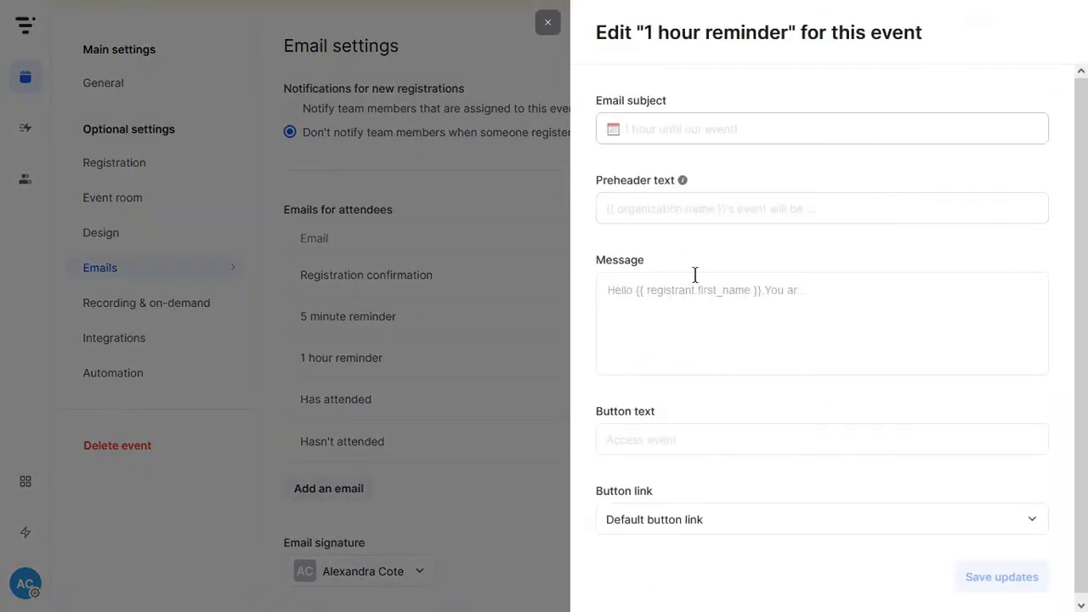
{"action": "left_click", "coordinate": [680, 130]}
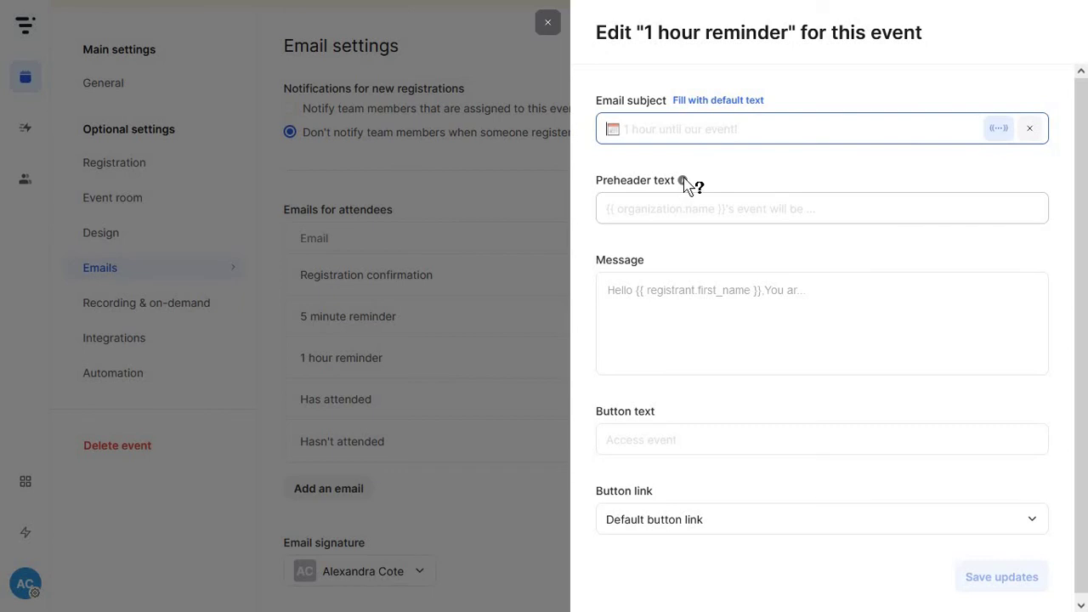
{"action": "mouse_move", "coordinate": [684, 182]}
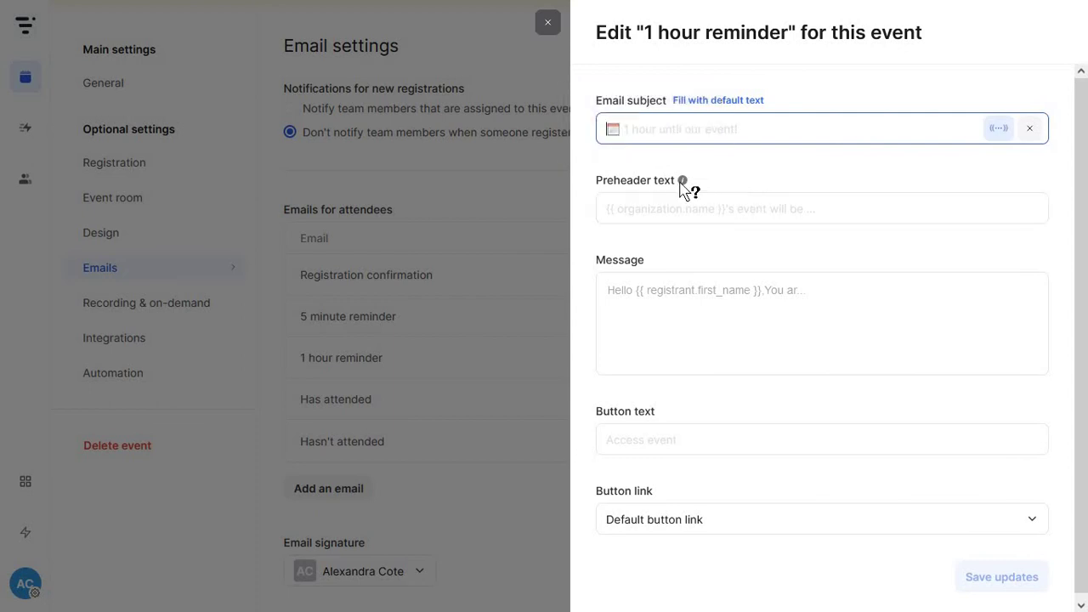
{"action": "scroll", "coordinate": [693, 391], "scroll_direction": "down", "scroll_amount": 1}
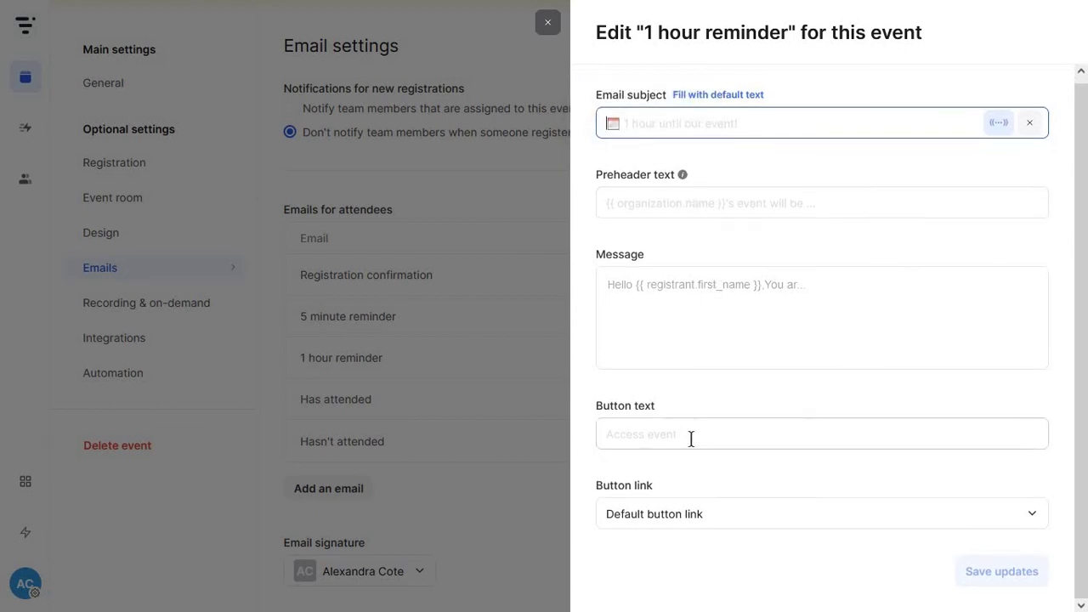
{"action": "left_click", "coordinate": [553, 25]}
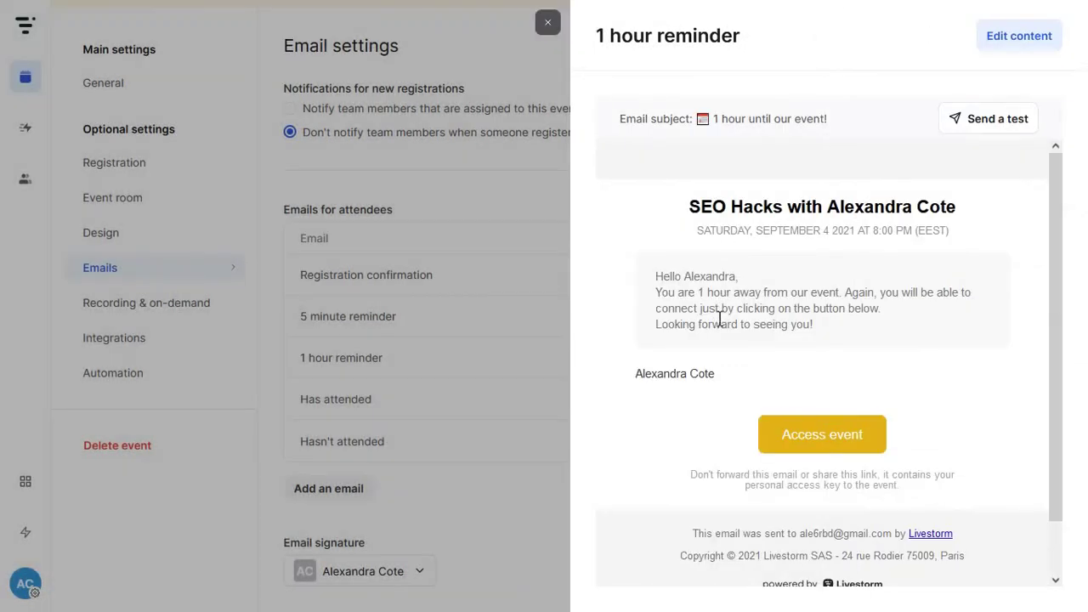
{"action": "scroll", "coordinate": [714, 344], "scroll_direction": "down", "scroll_amount": 1}
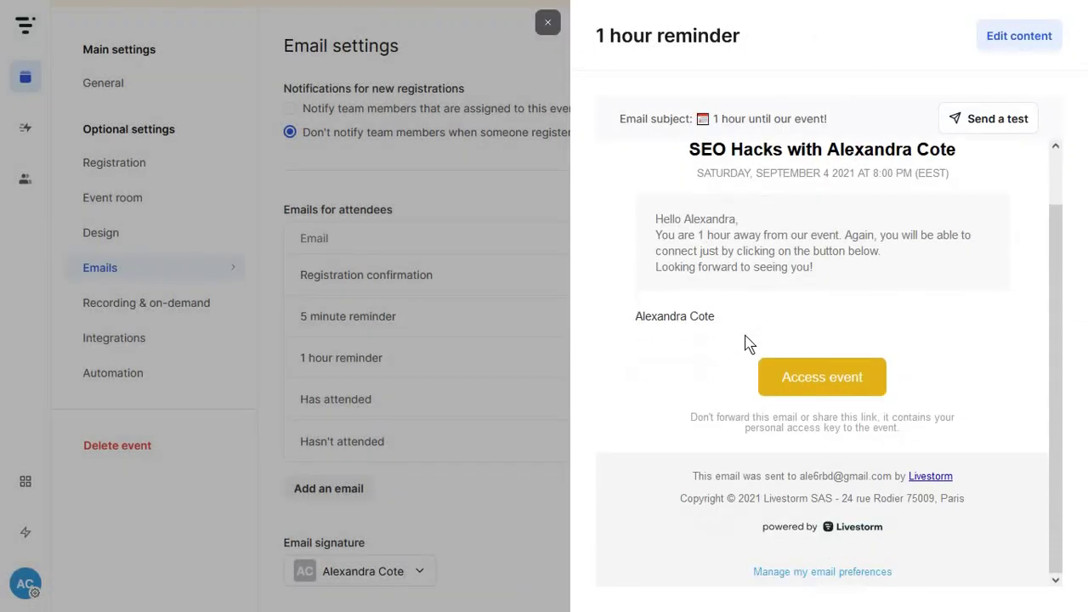
{"action": "left_click", "coordinate": [496, 315]}
{"action": "left_click", "coordinate": [413, 575]}
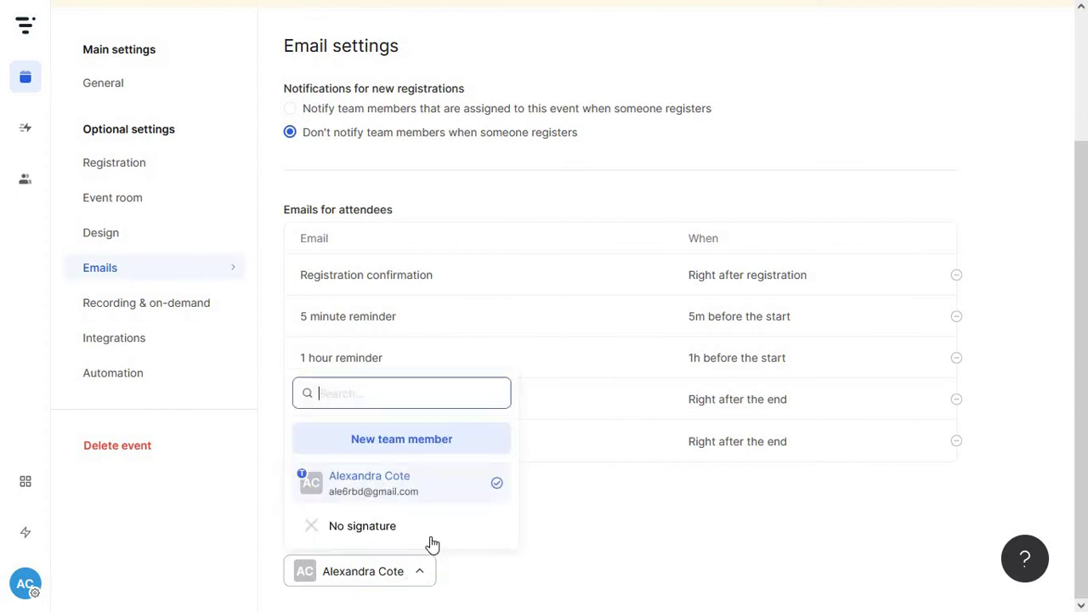
{"action": "left_click", "coordinate": [351, 573]}
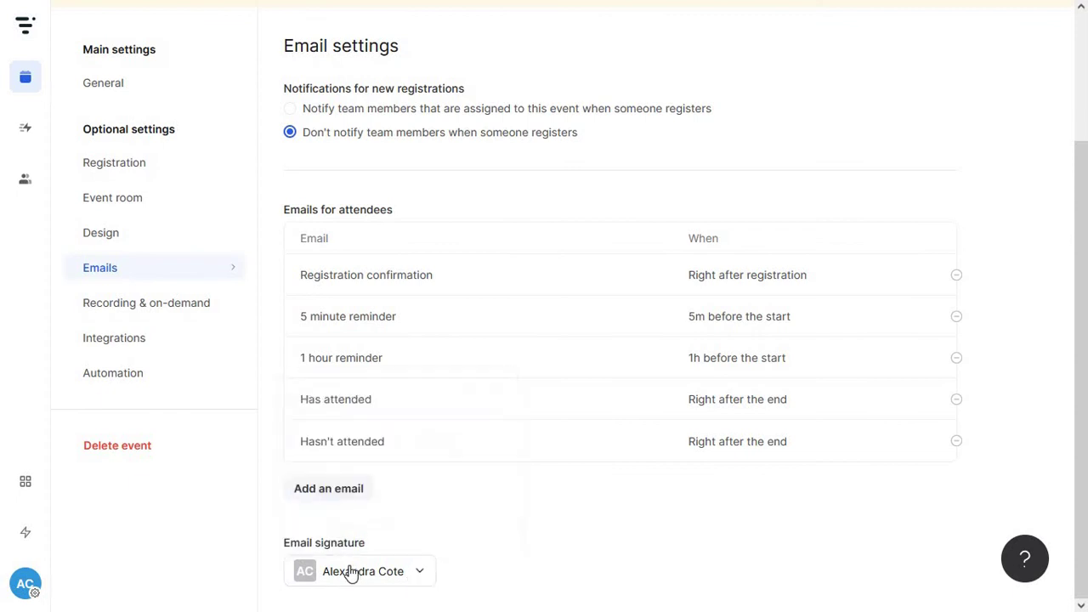
{"action": "left_click", "coordinate": [402, 576]}
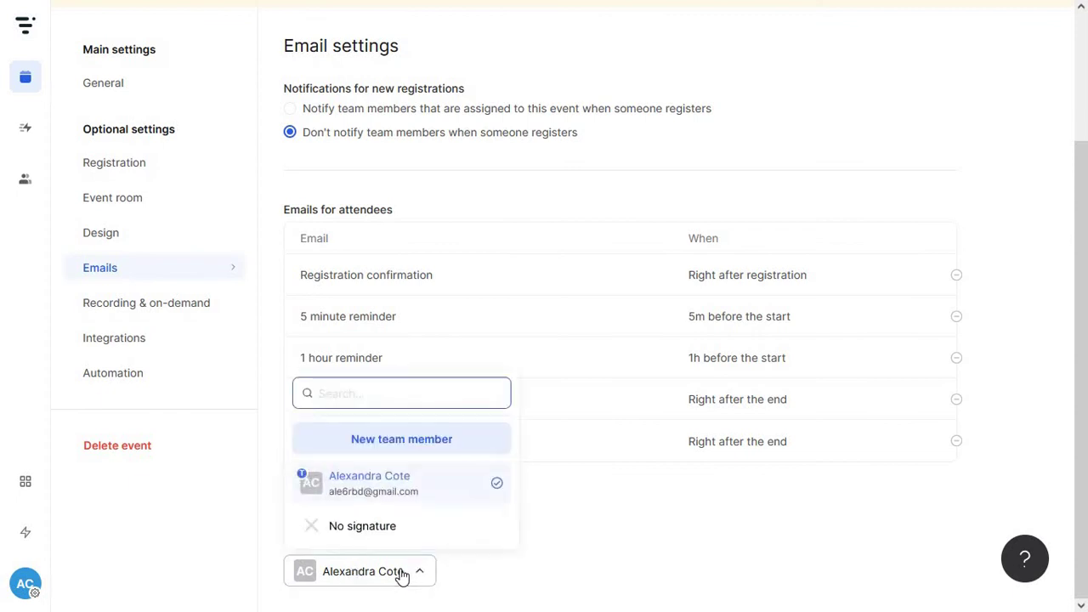
{"action": "left_click", "coordinate": [402, 576]}
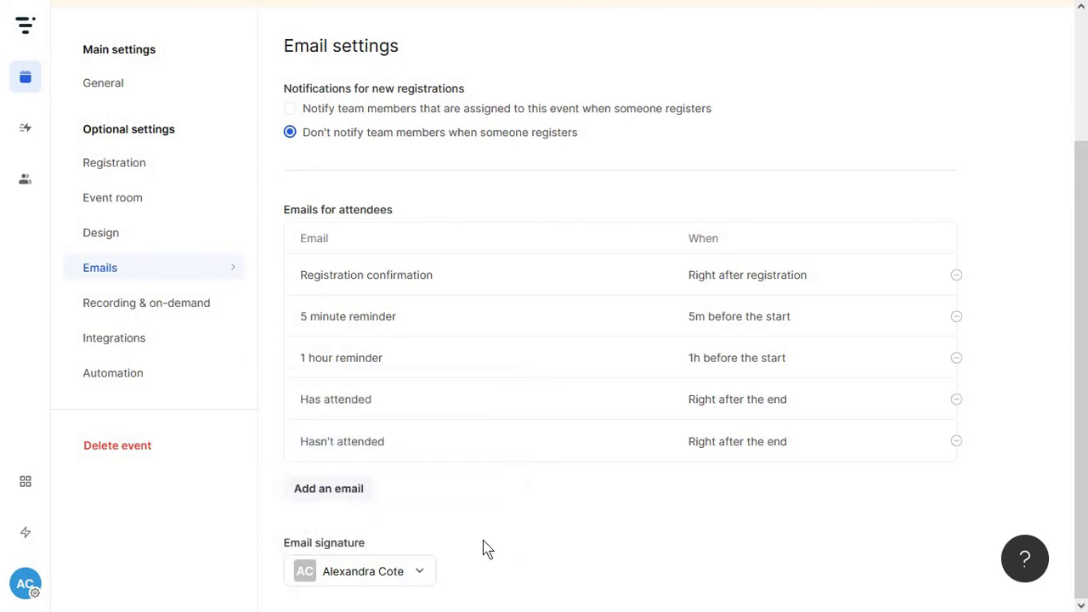
{"action": "left_click", "coordinate": [178, 308]}
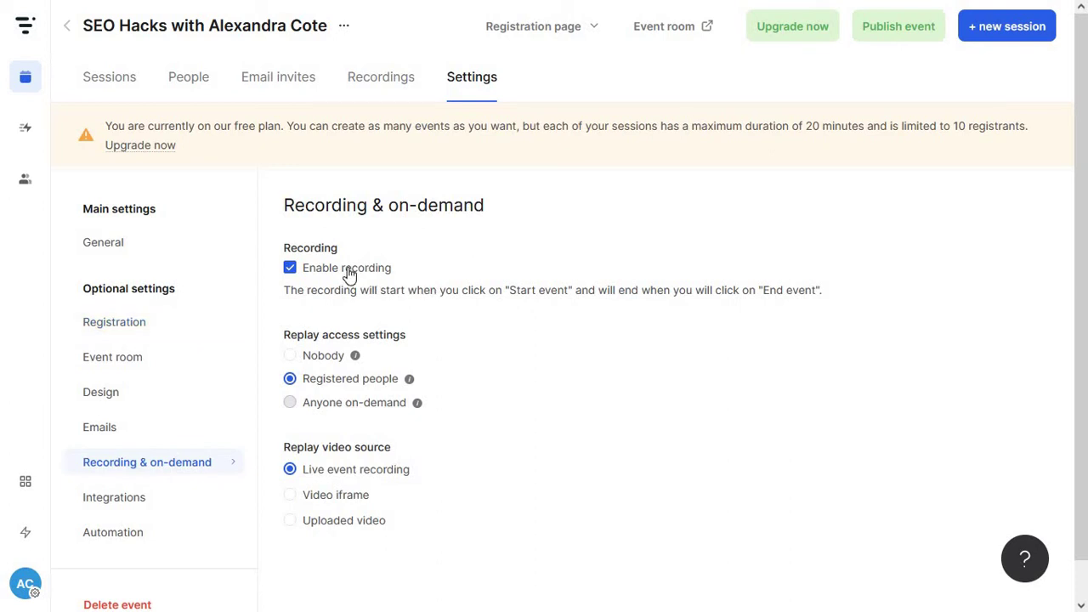
{"action": "scroll", "coordinate": [376, 316], "scroll_direction": "down", "scroll_amount": 1}
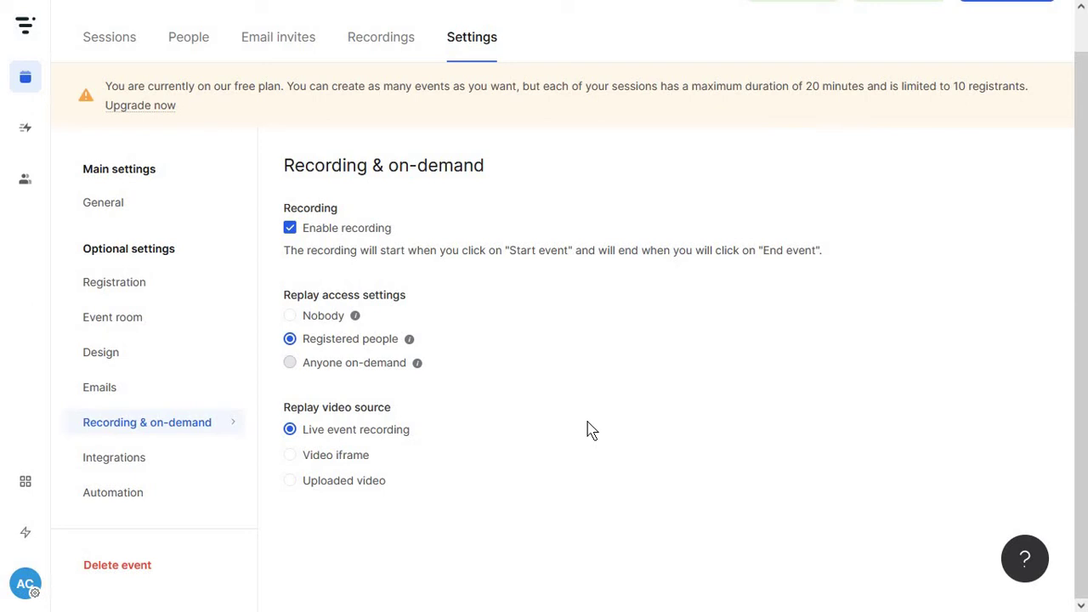
Open the event's Integrations and scroll through the Apps marketplace of integrations
{"action": "left_click", "coordinate": [173, 459]}
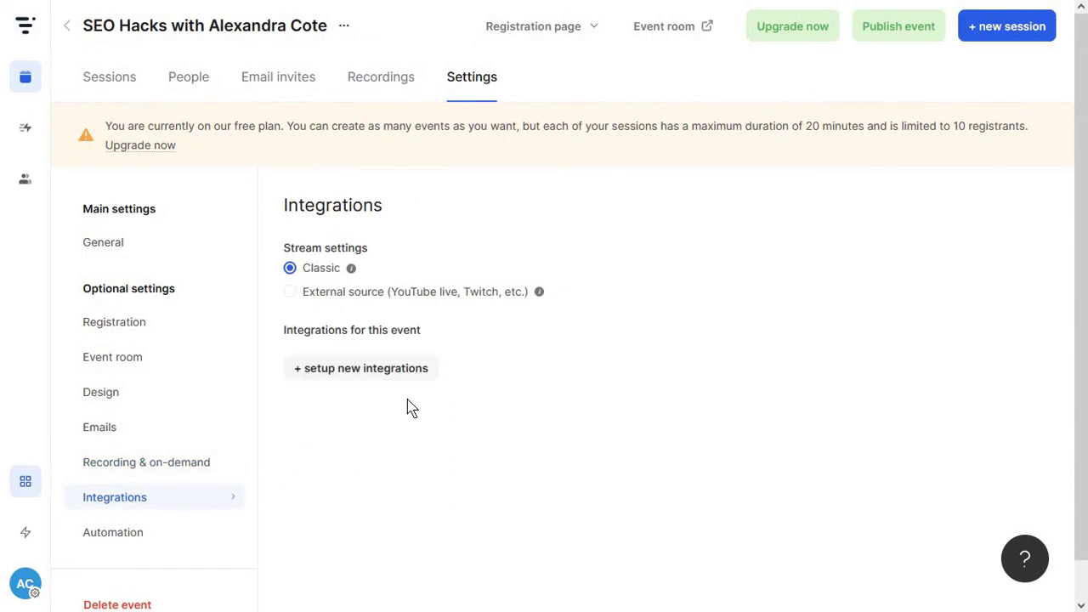
{"action": "left_click", "coordinate": [357, 372]}
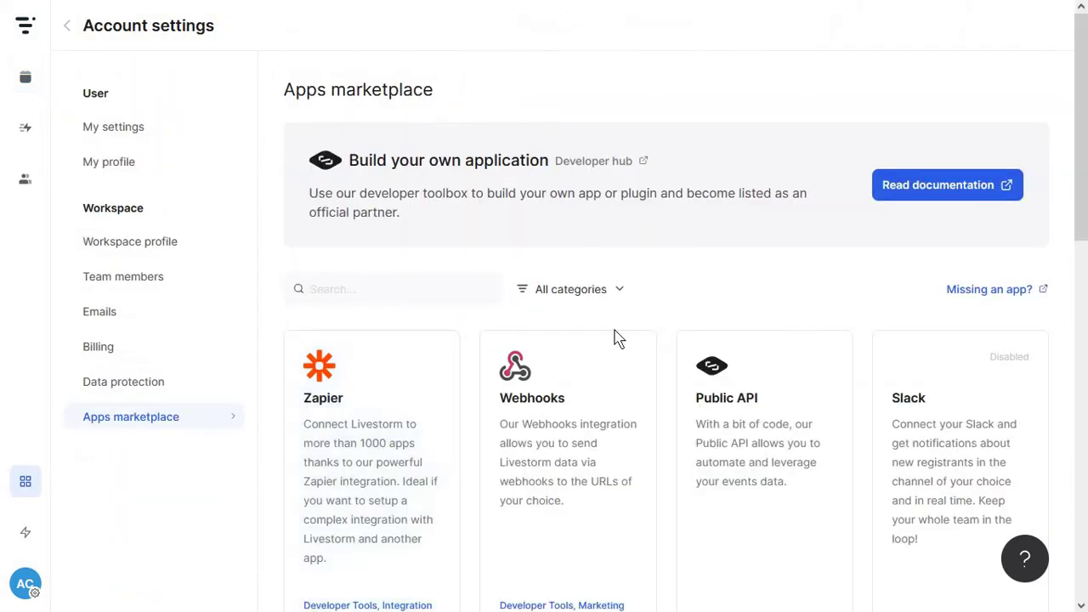
{"action": "scroll", "coordinate": [599, 374], "scroll_direction": "down", "scroll_amount": 1}
{"action": "scroll", "coordinate": [599, 374], "scroll_direction": "down", "scroll_amount": 4}
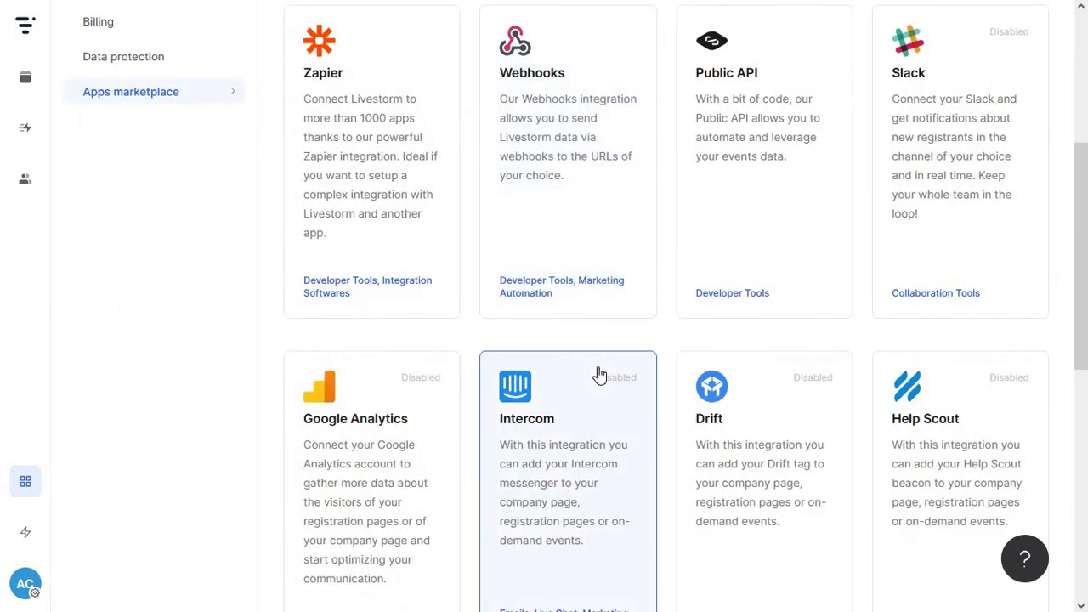
{"action": "scroll", "coordinate": [599, 374], "scroll_direction": "down", "scroll_amount": 4}
{"action": "scroll", "coordinate": [599, 374], "scroll_direction": "down", "scroll_amount": 3}
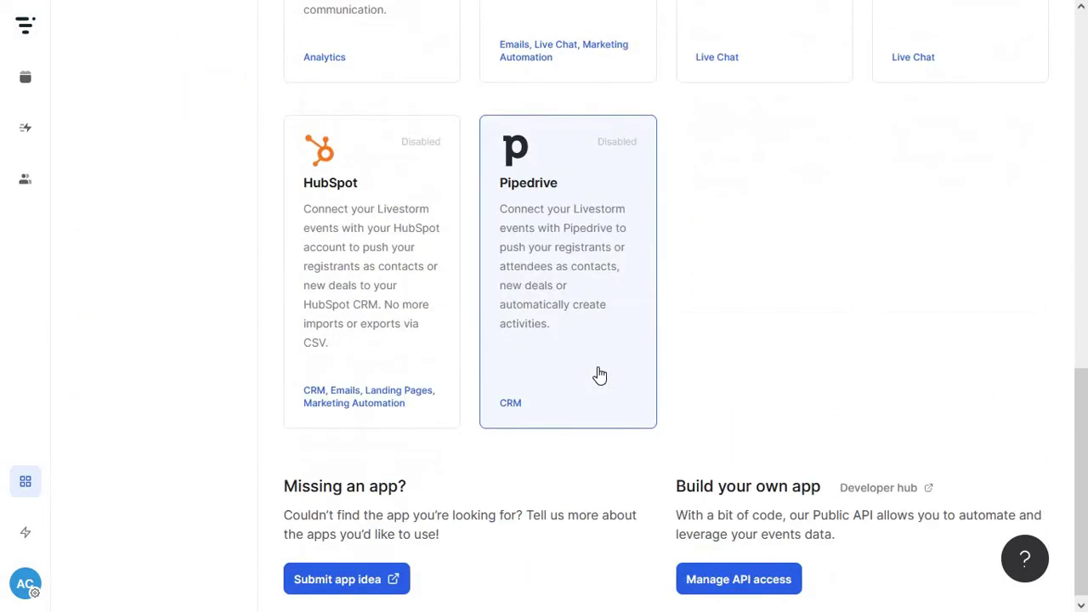
{"action": "scroll", "coordinate": [599, 374], "scroll_direction": "up", "scroll_amount": 5}
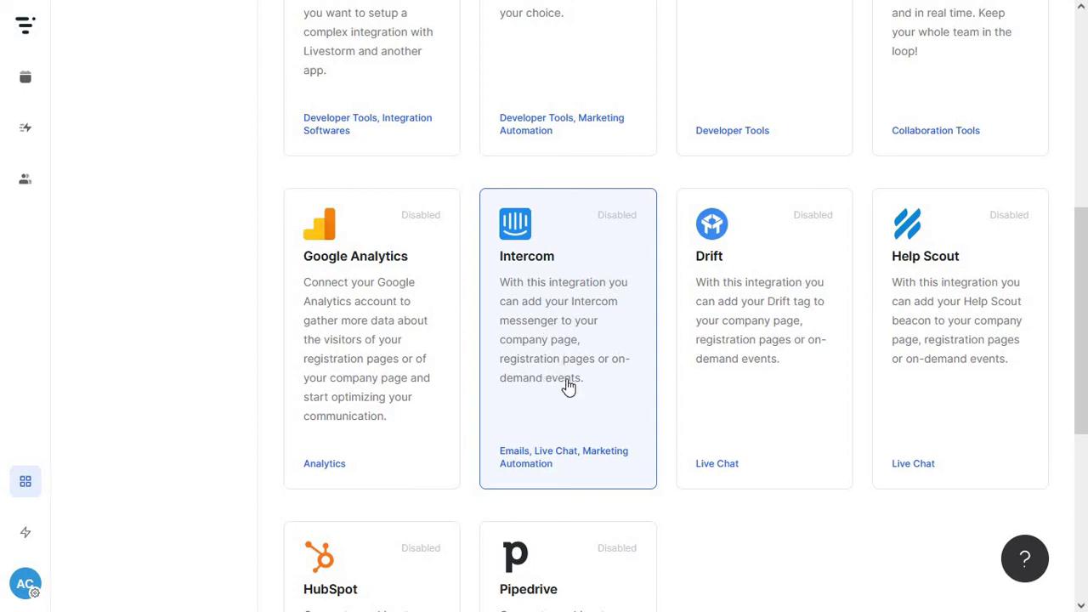
{"action": "scroll", "coordinate": [570, 396], "scroll_direction": "up", "scroll_amount": 5}
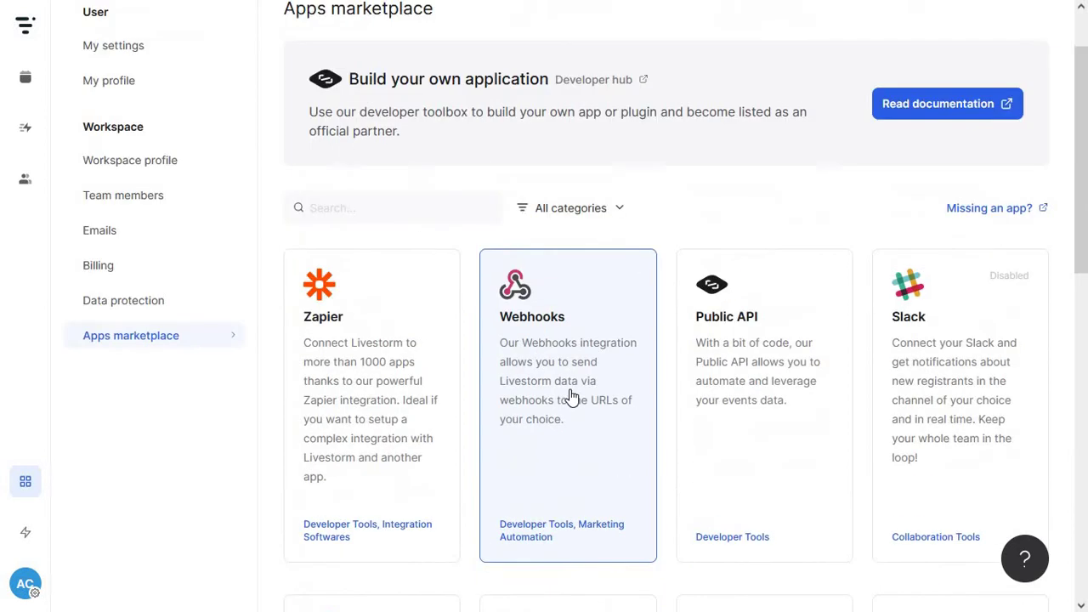
{"action": "scroll", "coordinate": [570, 396], "scroll_direction": "down", "scroll_amount": 5}
{"action": "scroll", "coordinate": [570, 405], "scroll_direction": "up", "scroll_amount": 5}
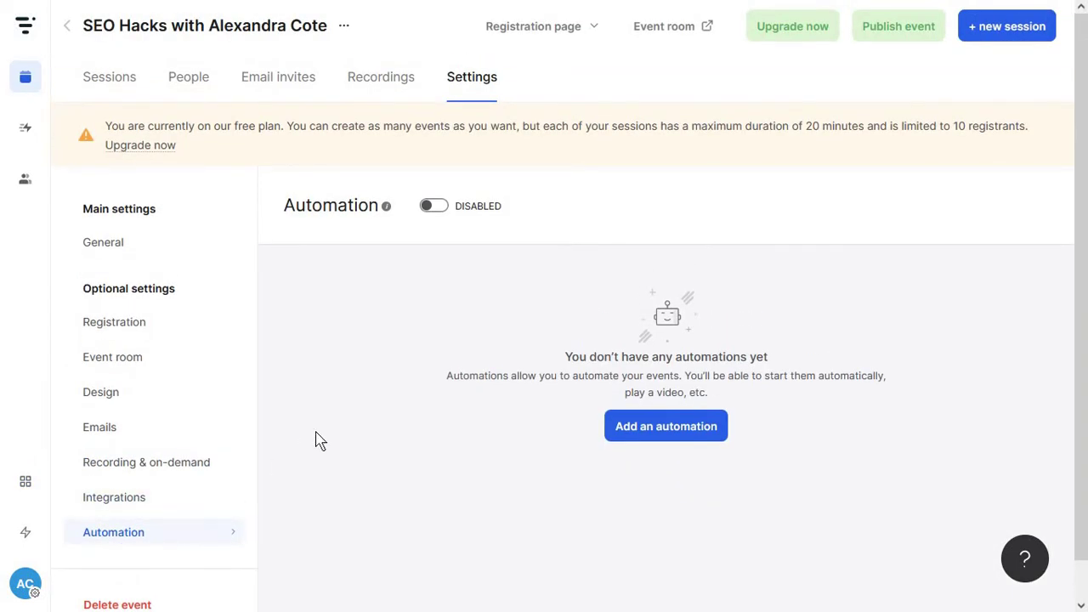
Enable automation and add a 'Start event' automation
{"action": "left_click", "coordinate": [434, 209]}
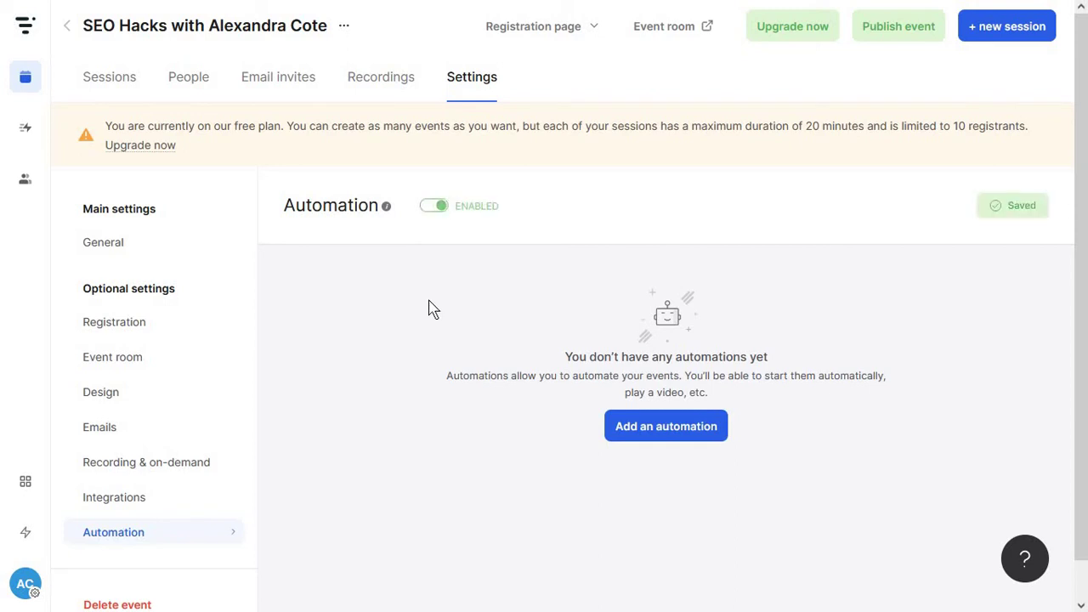
{"action": "left_click", "coordinate": [642, 435]}
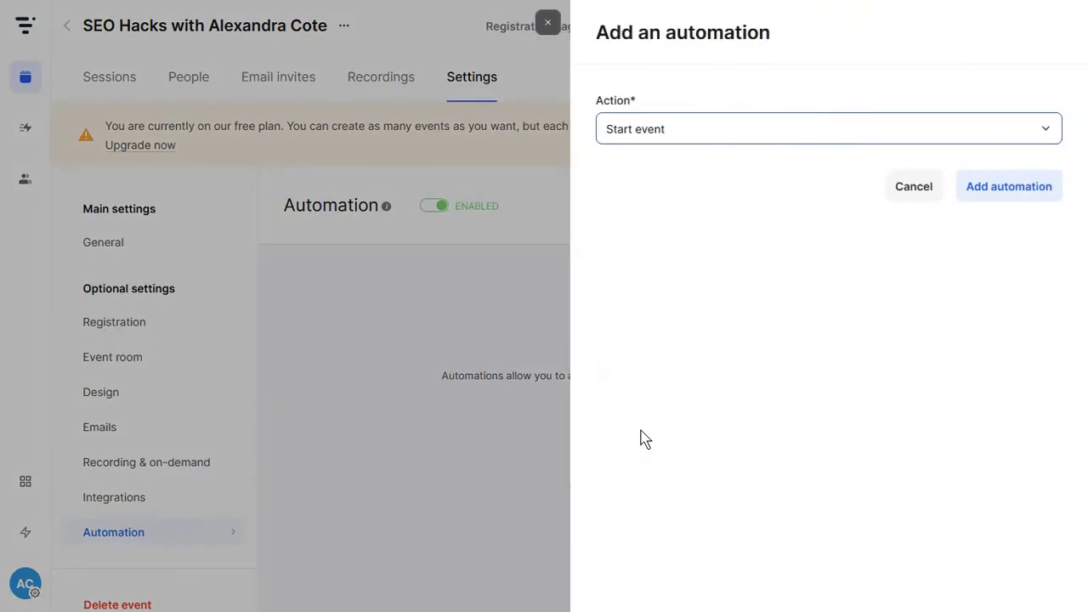
{"action": "left_click", "coordinate": [691, 139]}
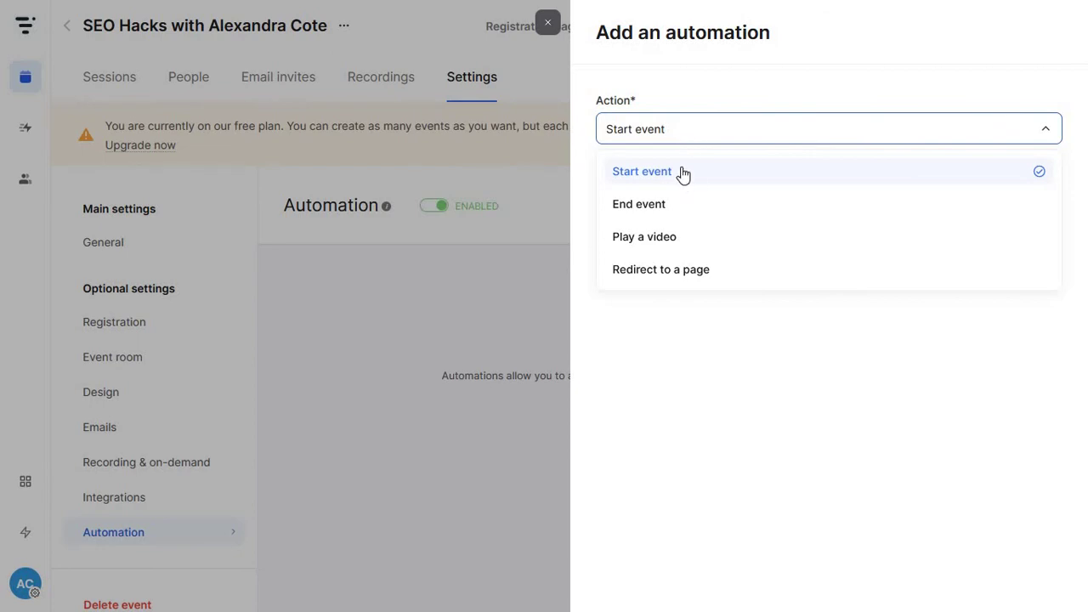
{"action": "left_click", "coordinate": [682, 172]}
{"action": "left_click", "coordinate": [977, 194]}
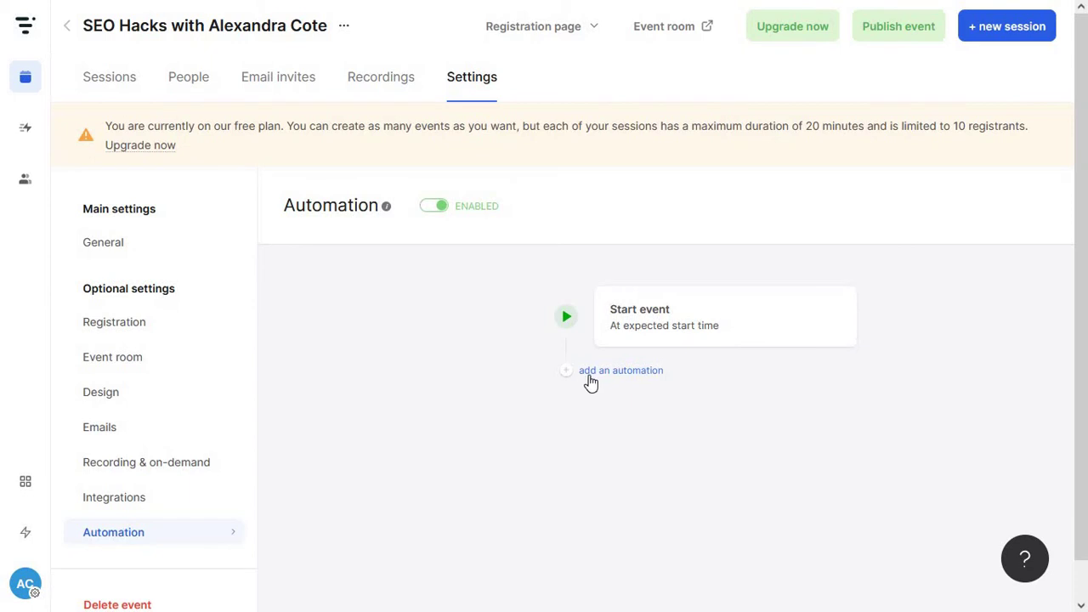
Try a second 'Play a video' automation with a 1 hour delay, then discard it
{"action": "left_click", "coordinate": [589, 379]}
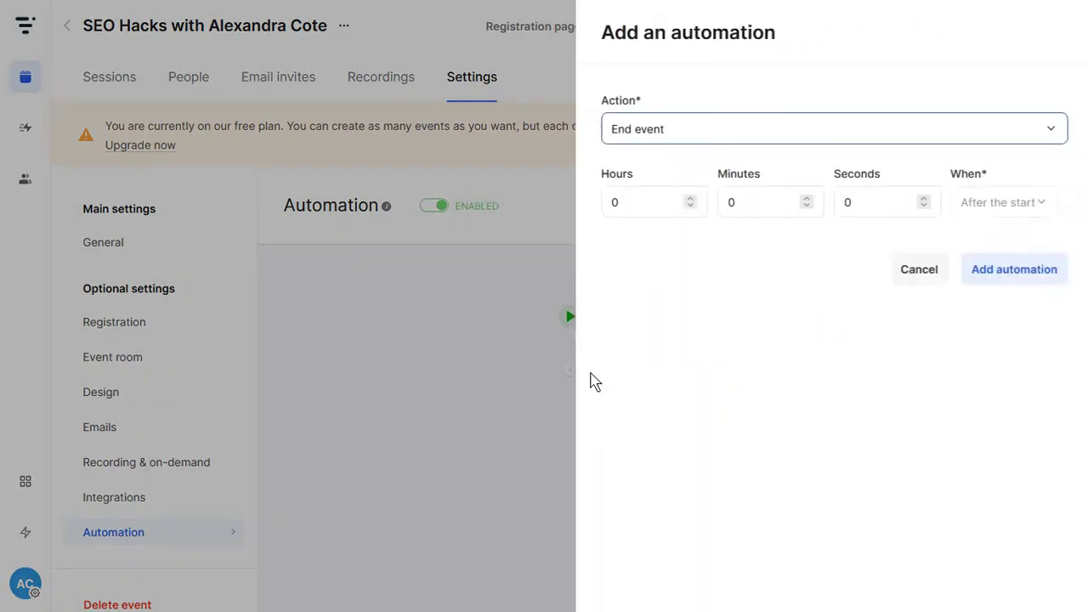
{"action": "left_click", "coordinate": [760, 132]}
{"action": "left_click", "coordinate": [718, 204]}
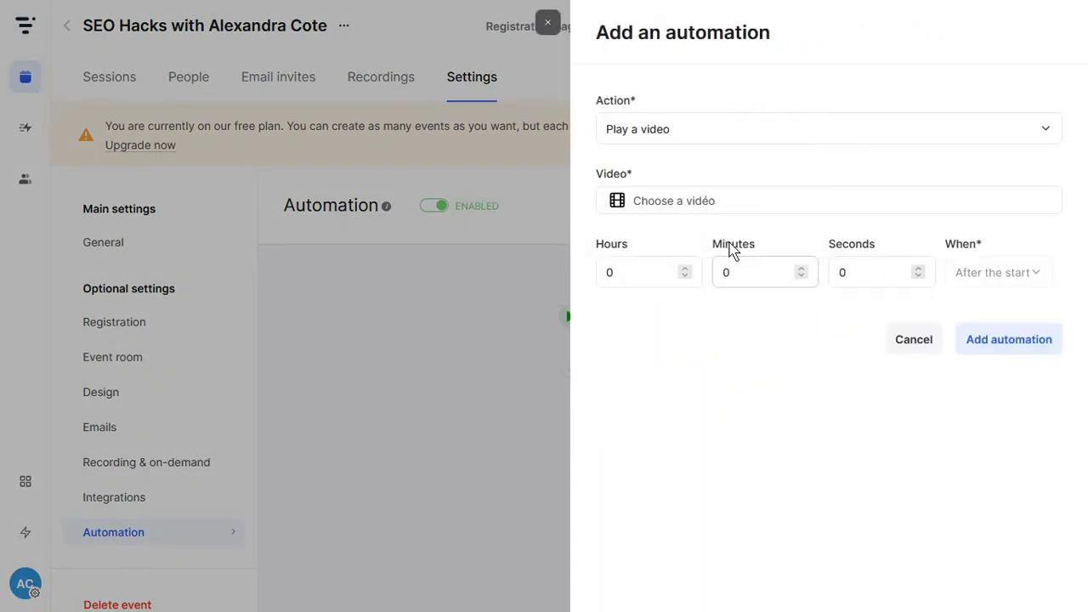
{"action": "left_click", "coordinate": [685, 277]}
{"action": "left_click", "coordinate": [906, 345]}
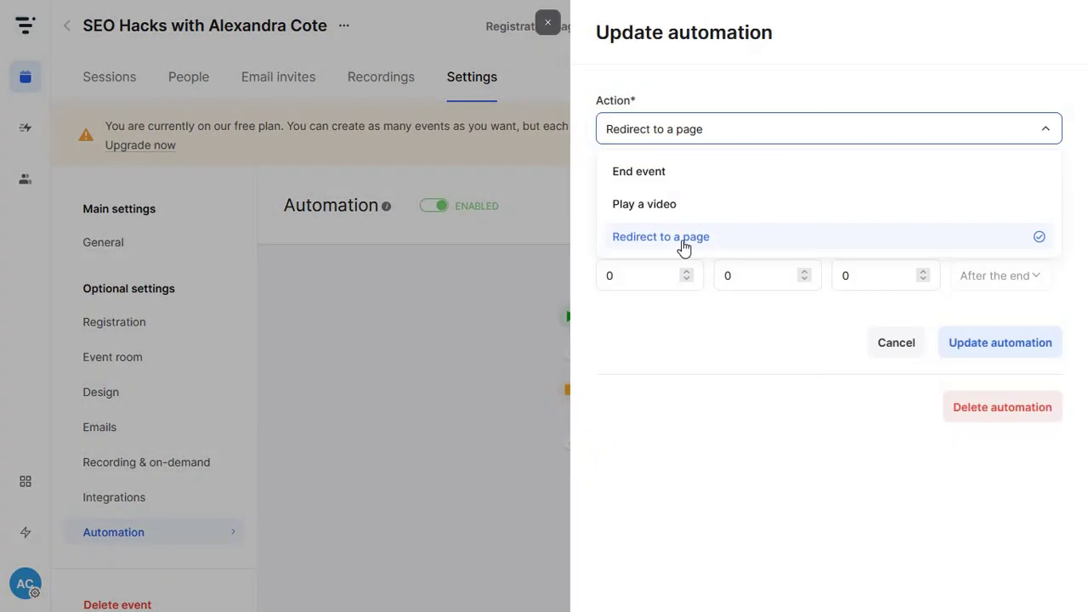
{"action": "left_click", "coordinate": [683, 241]}
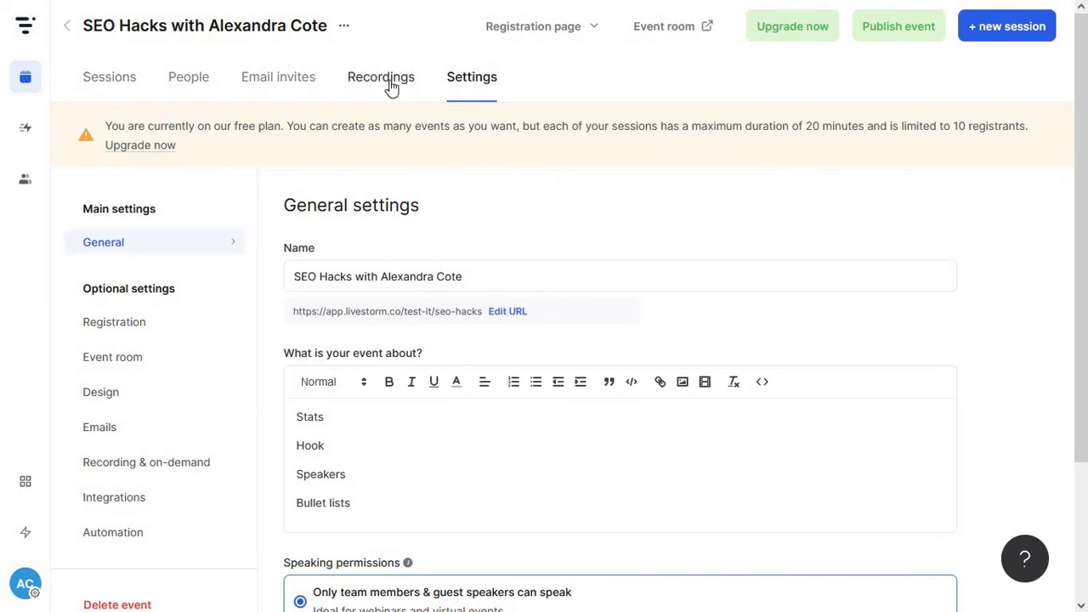
Check the event's Recordings, recording settings and Email invites
{"action": "left_click", "coordinate": [389, 81]}
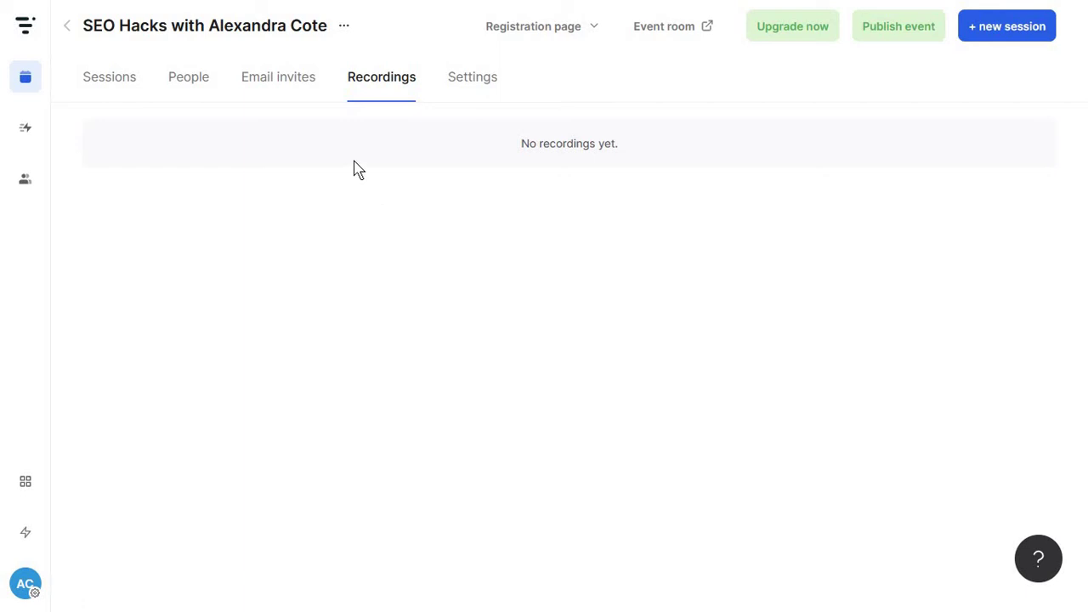
{"action": "left_click", "coordinate": [459, 85]}
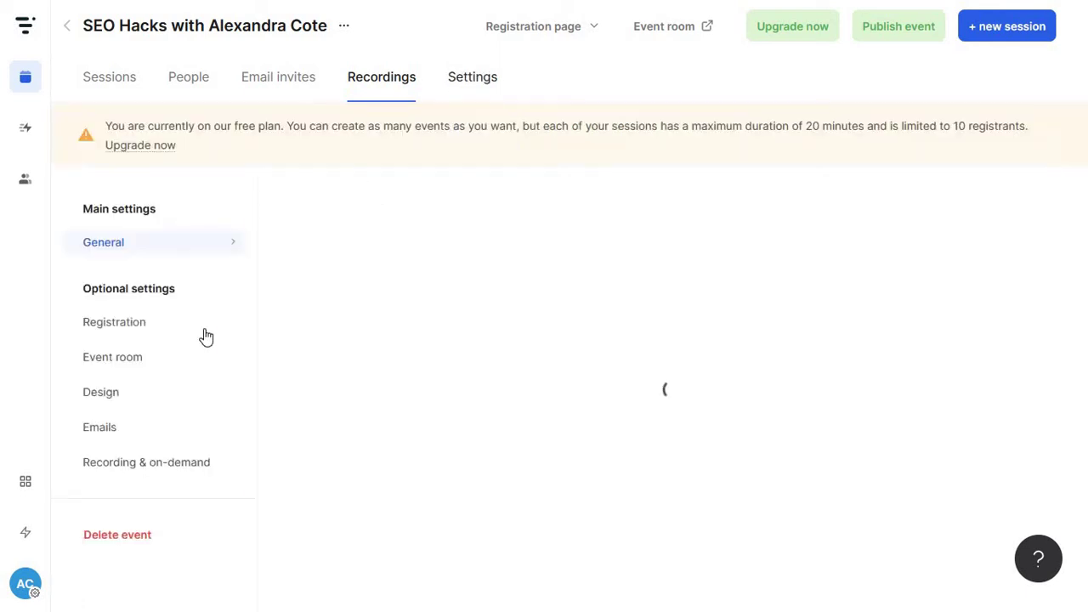
{"action": "left_click", "coordinate": [141, 465]}
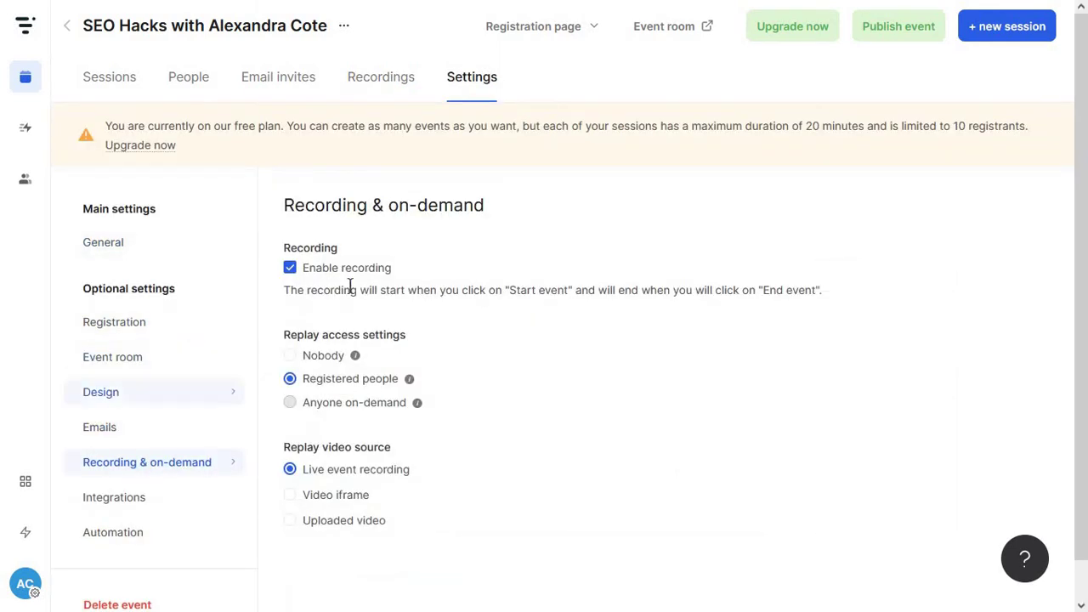
{"action": "left_click", "coordinate": [285, 96]}
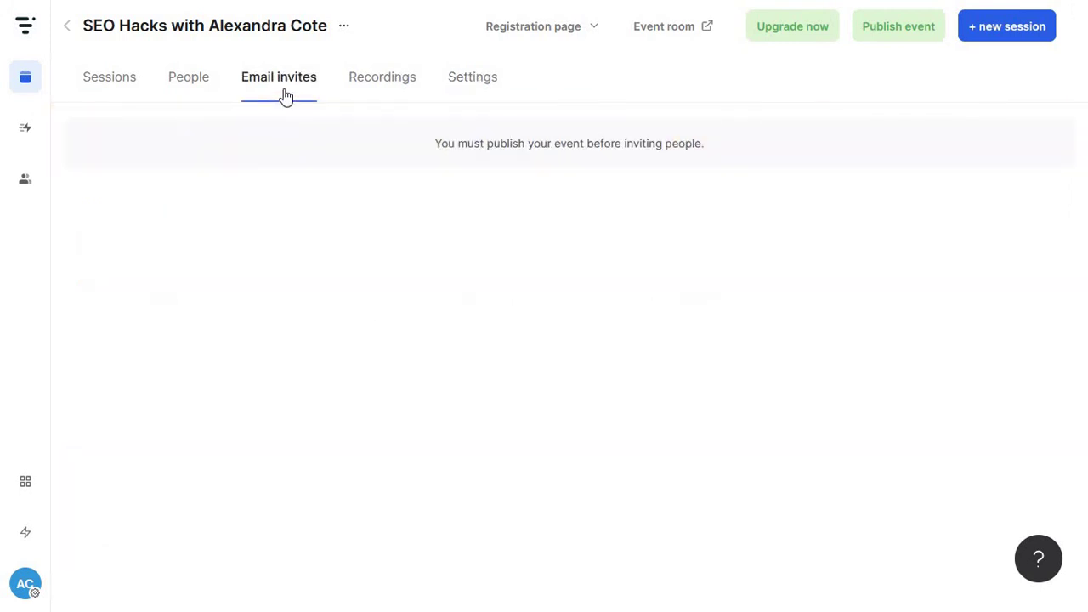
Publish the event, try inviting contacts, and dismiss the free-plan and congratulations notices
{"action": "left_click", "coordinate": [876, 39]}
{"action": "left_click", "coordinate": [562, 140]}
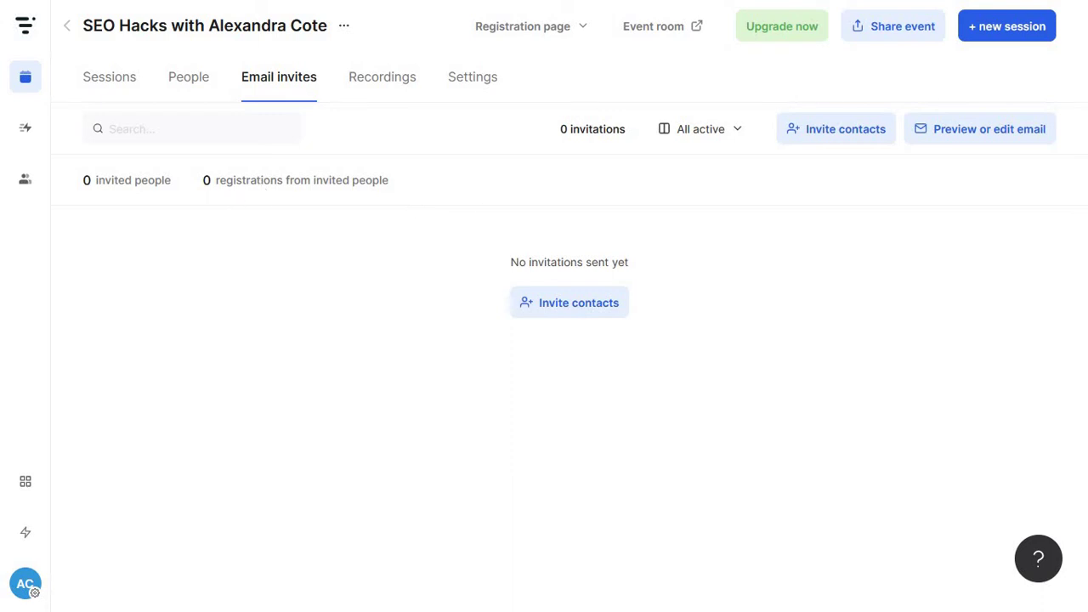
{"action": "left_click", "coordinate": [828, 136]}
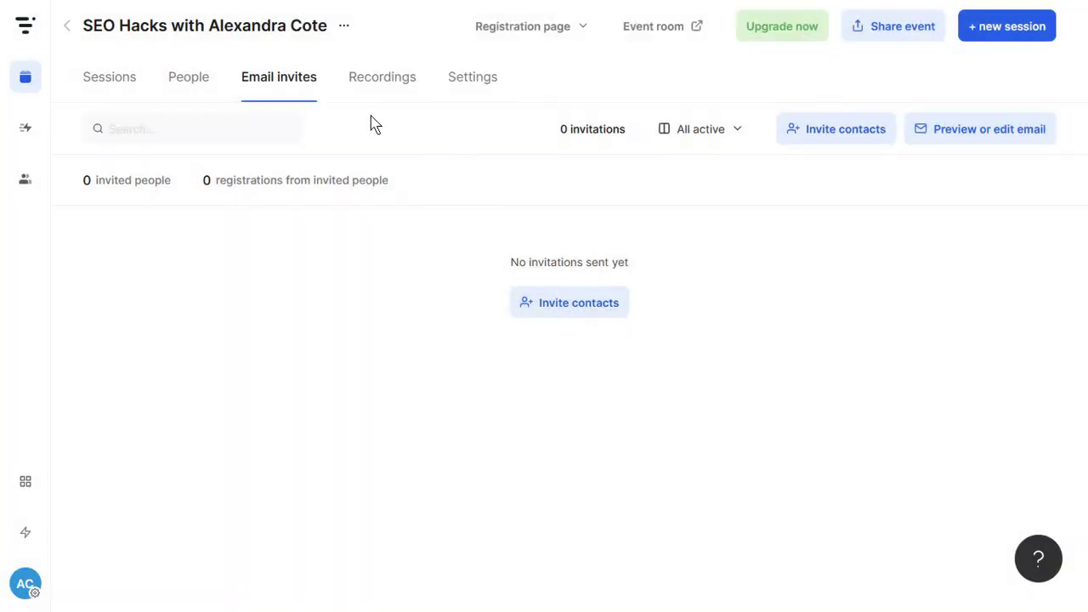
{"action": "left_click", "coordinate": [189, 76]}
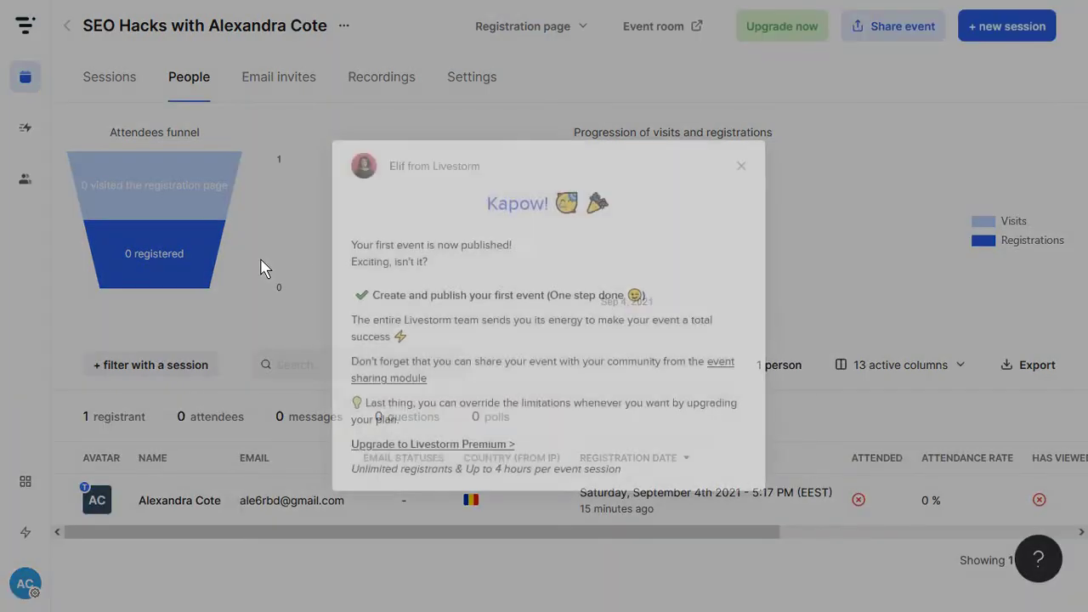
{"action": "left_click", "coordinate": [741, 162]}
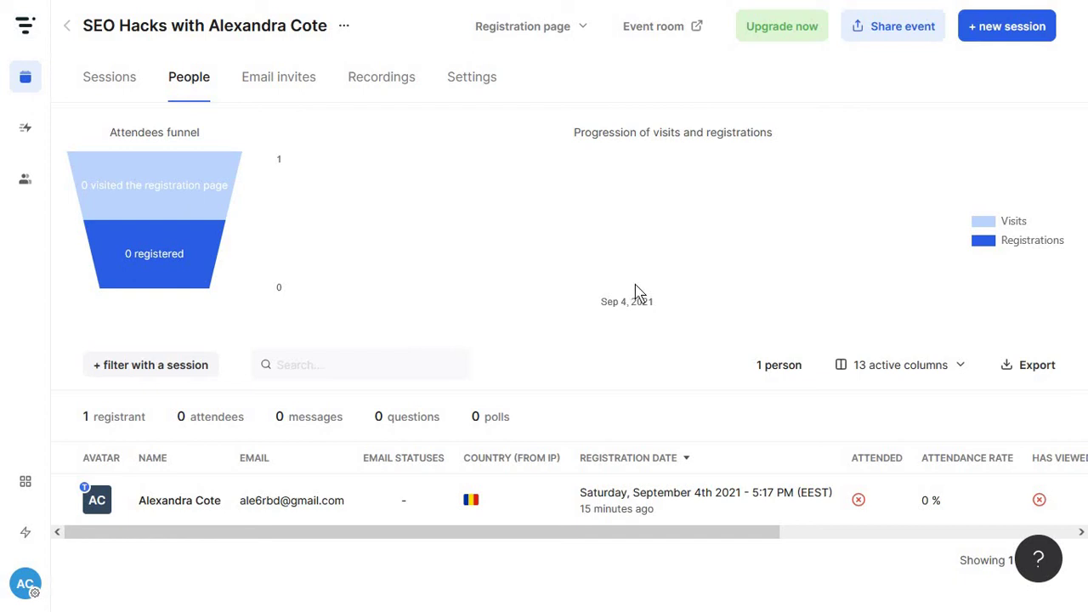
Open the Sessions list and view the September 4 session's registrants
{"action": "left_click", "coordinate": [117, 94]}
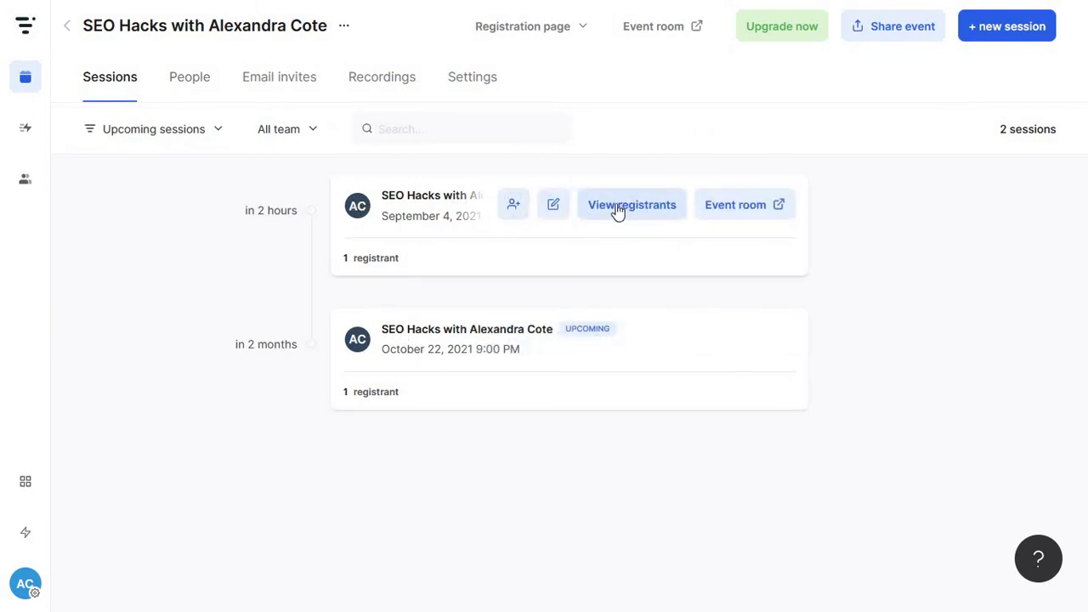
{"action": "left_click", "coordinate": [610, 209]}
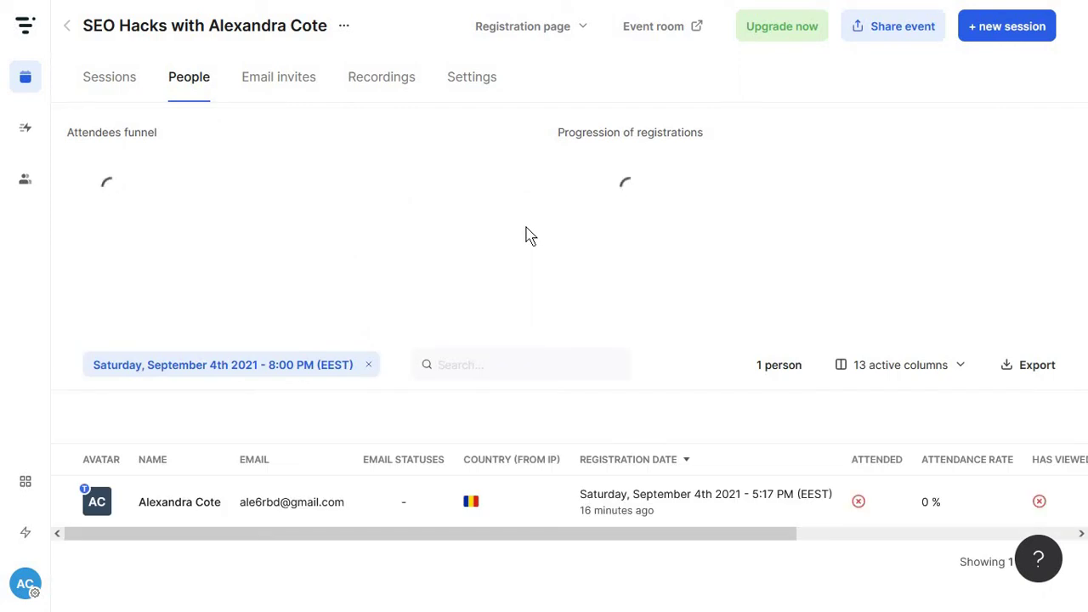
{"action": "left_click", "coordinate": [96, 83]}
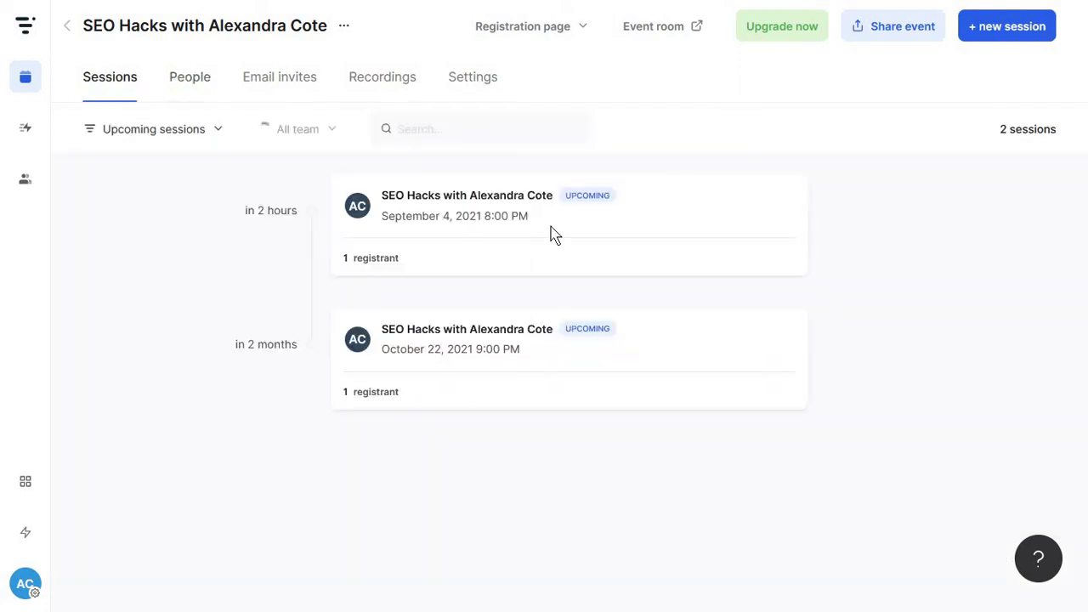
Enter the September 4 session's event room and join as a viewer
{"action": "left_click", "coordinate": [629, 209]}
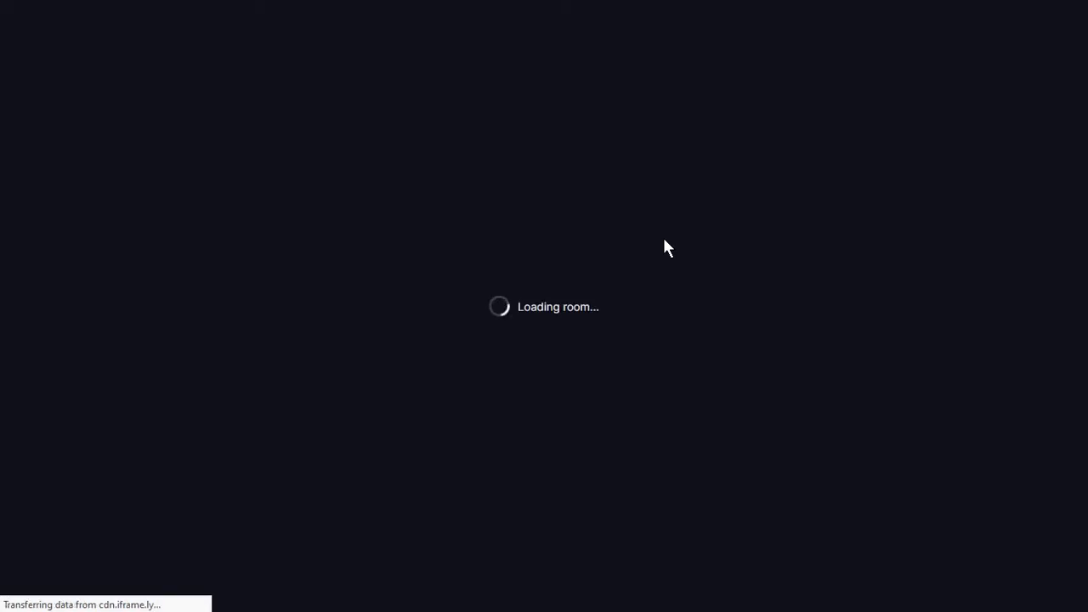
{"action": "scroll", "coordinate": [429, 411], "scroll_direction": "down", "scroll_amount": 1}
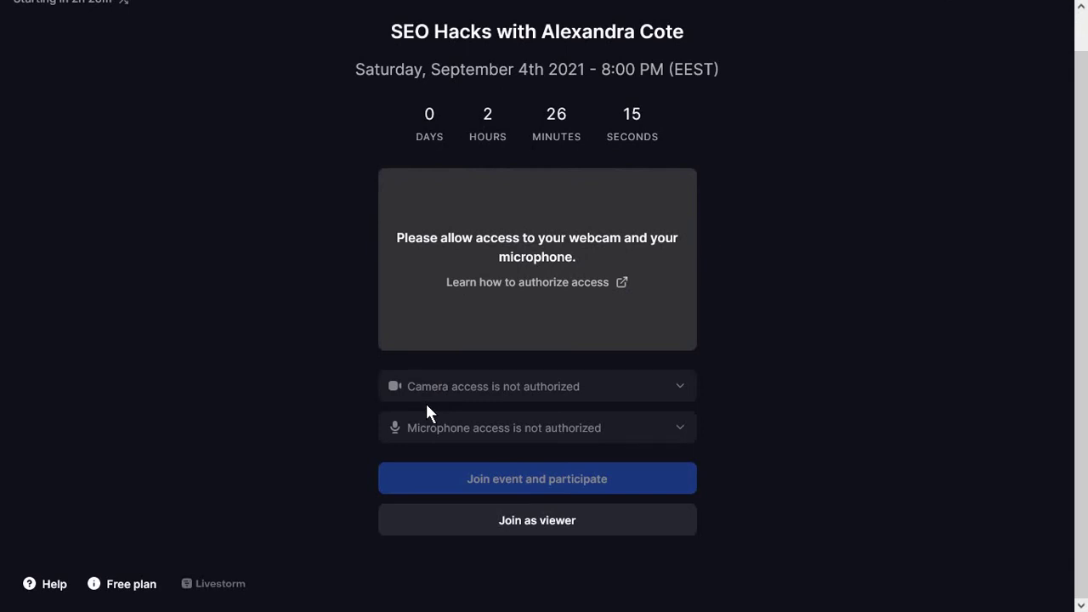
{"action": "scroll", "coordinate": [425, 403], "scroll_direction": "up", "scroll_amount": 1}
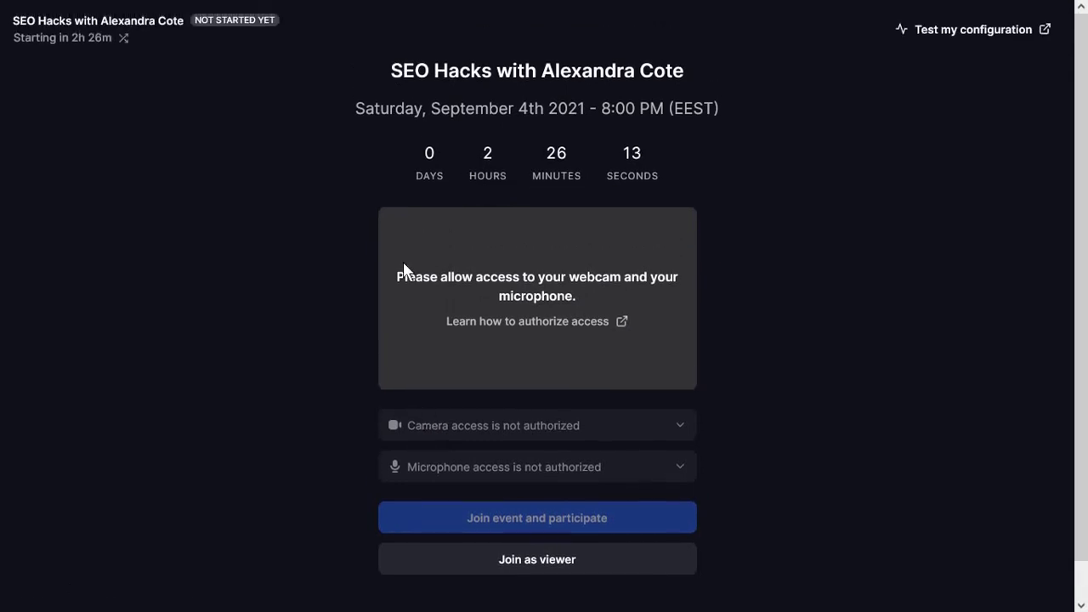
{"action": "scroll", "coordinate": [459, 380], "scroll_direction": "down", "scroll_amount": 1}
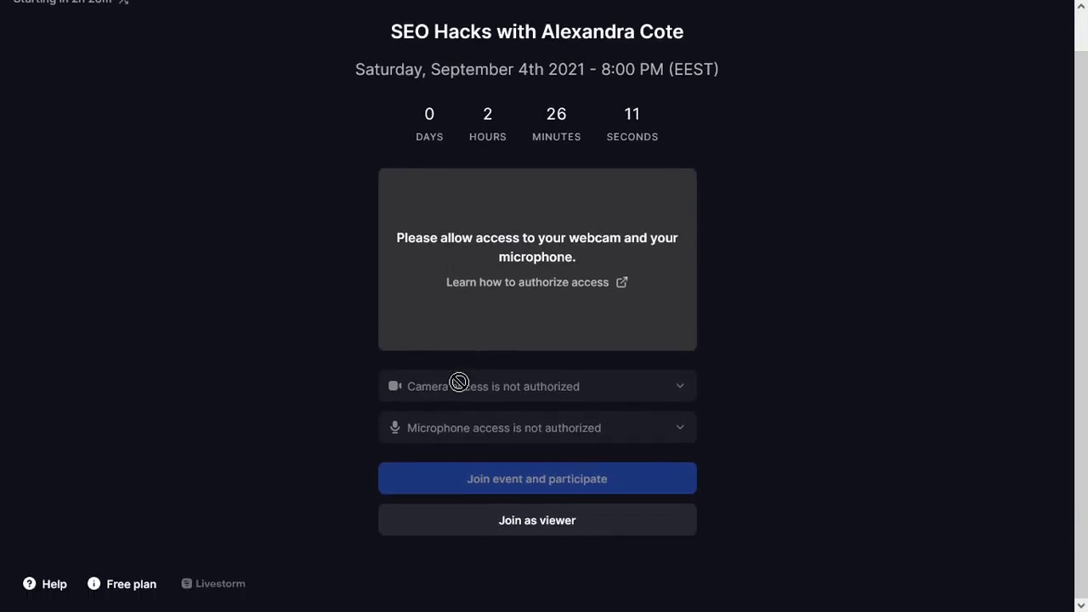
{"action": "left_click", "coordinate": [589, 537]}
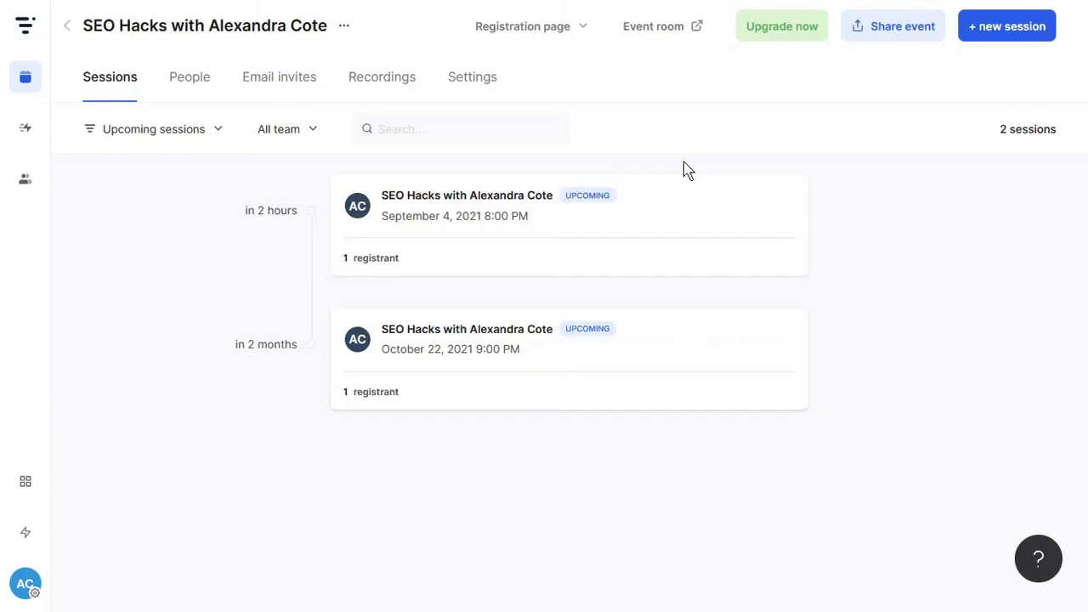
Delete the October 22 session
{"action": "left_click", "coordinate": [554, 207]}
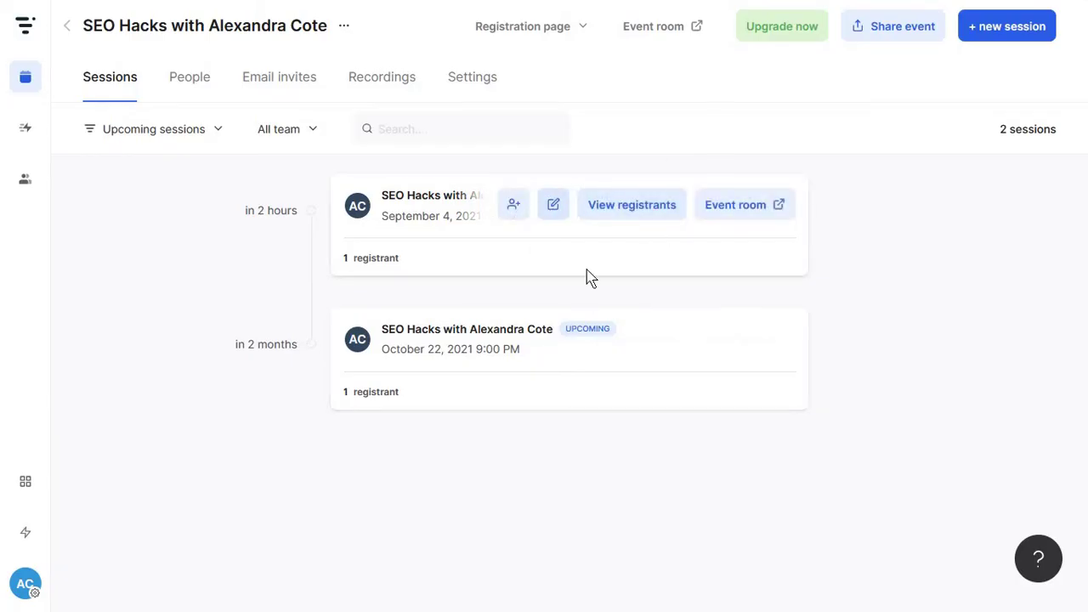
{"action": "left_click", "coordinate": [556, 351]}
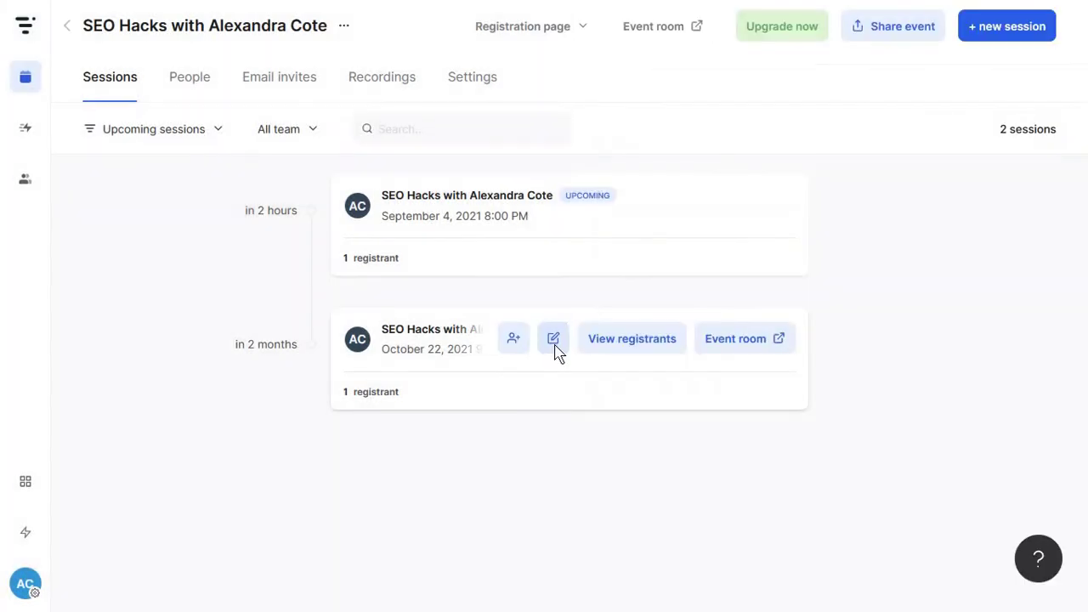
{"action": "left_click", "coordinate": [554, 342]}
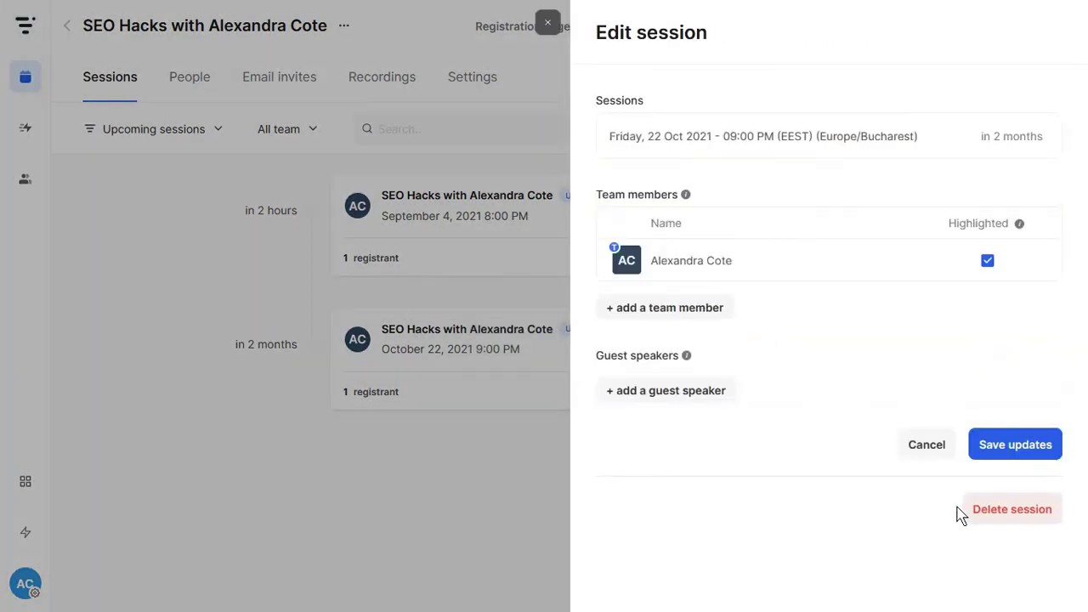
{"action": "left_click", "coordinate": [971, 509]}
{"action": "left_click", "coordinate": [712, 152]}
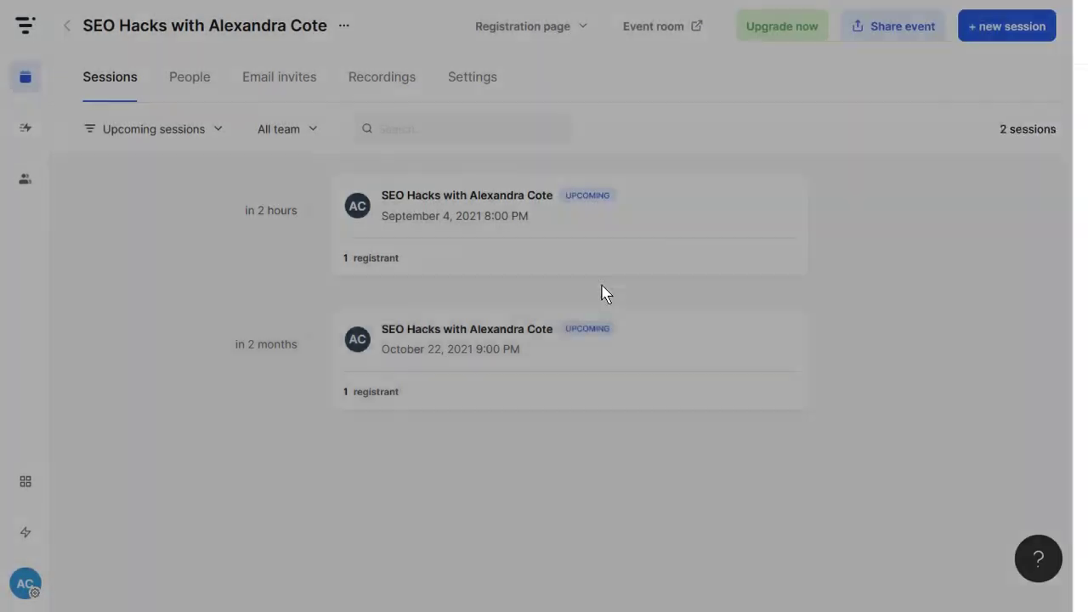
Duplicate the SEO Hacks event and return to the Events list
{"action": "mouse_move", "coordinate": [447, 250]}
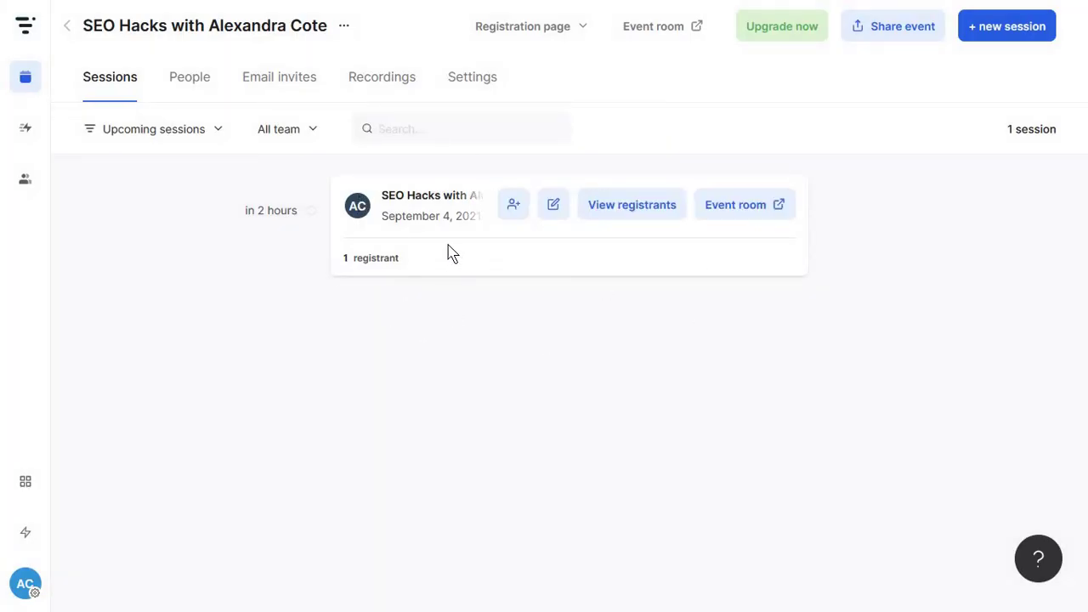
{"action": "left_click", "coordinate": [345, 31]}
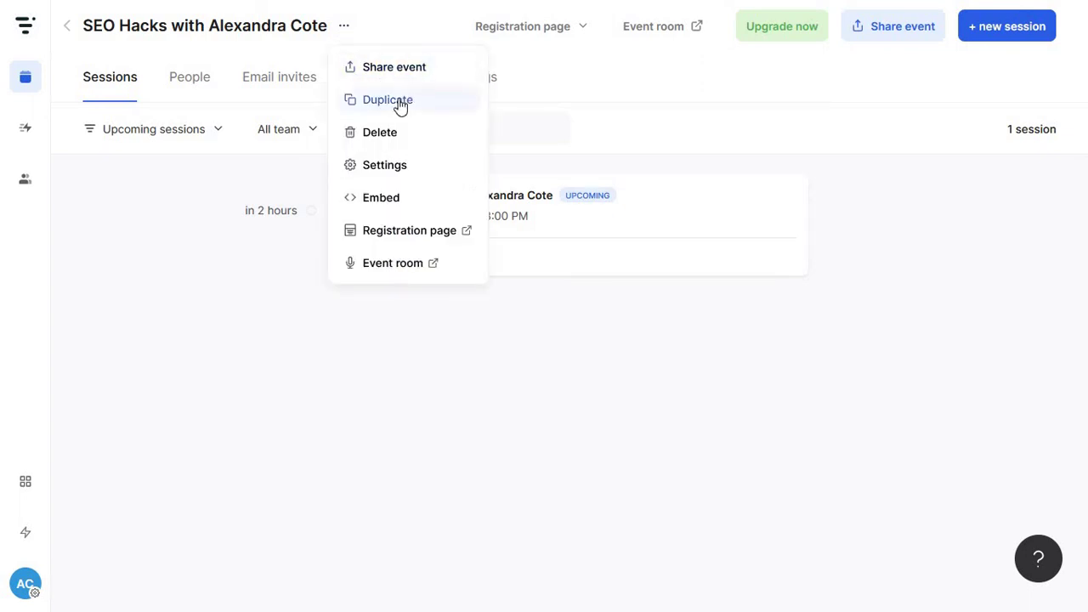
{"action": "left_click", "coordinate": [345, 103]}
{"action": "key", "text": "Return"}
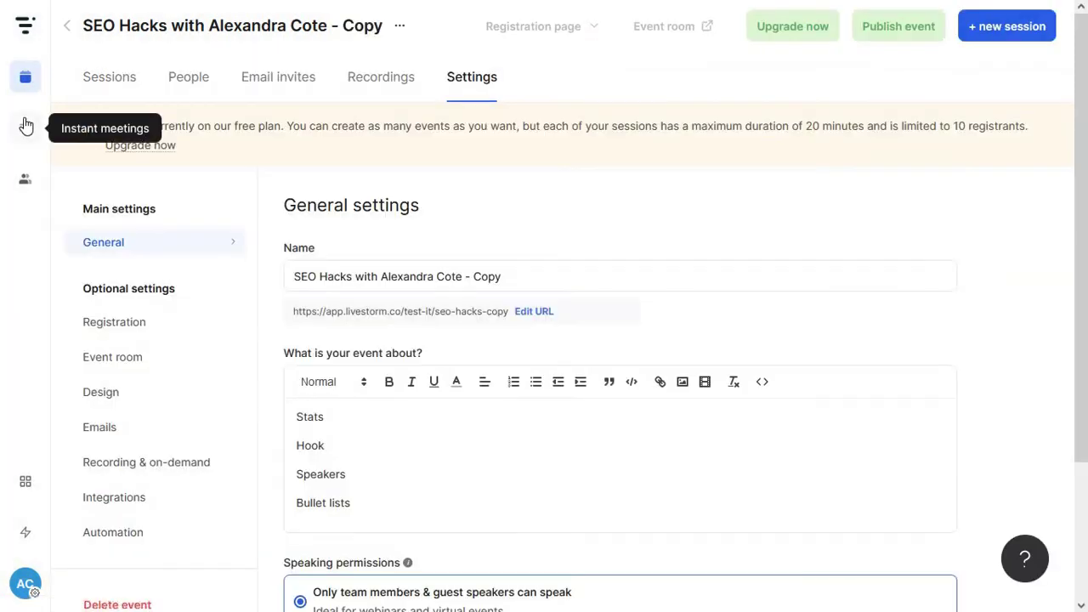
{"action": "left_click", "coordinate": [66, 26]}
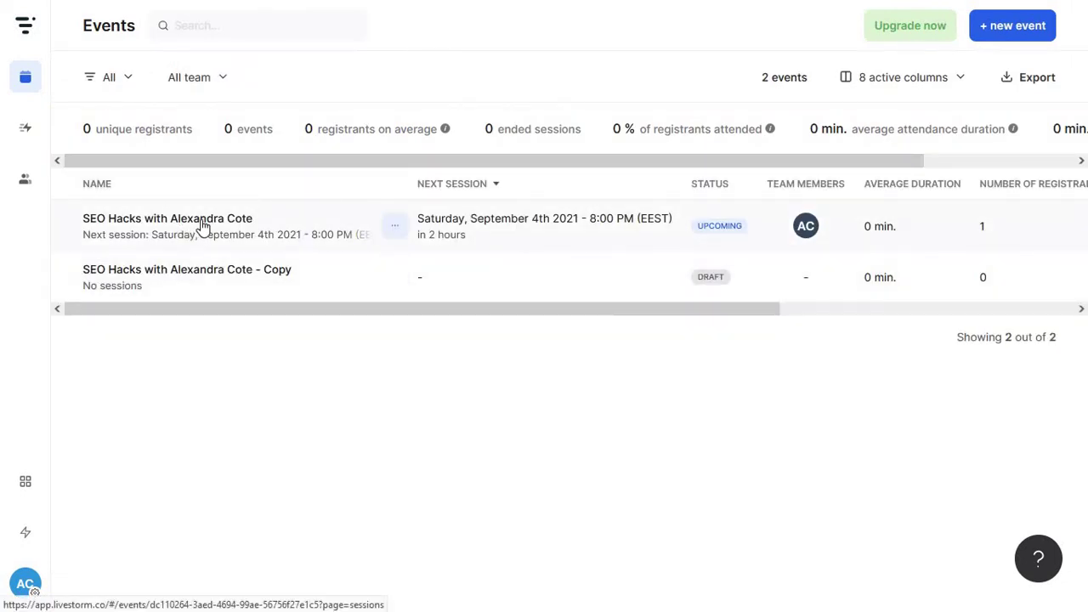
View the registration form embed code for the original SEO Hacks event
{"action": "left_click", "coordinate": [394, 225]}
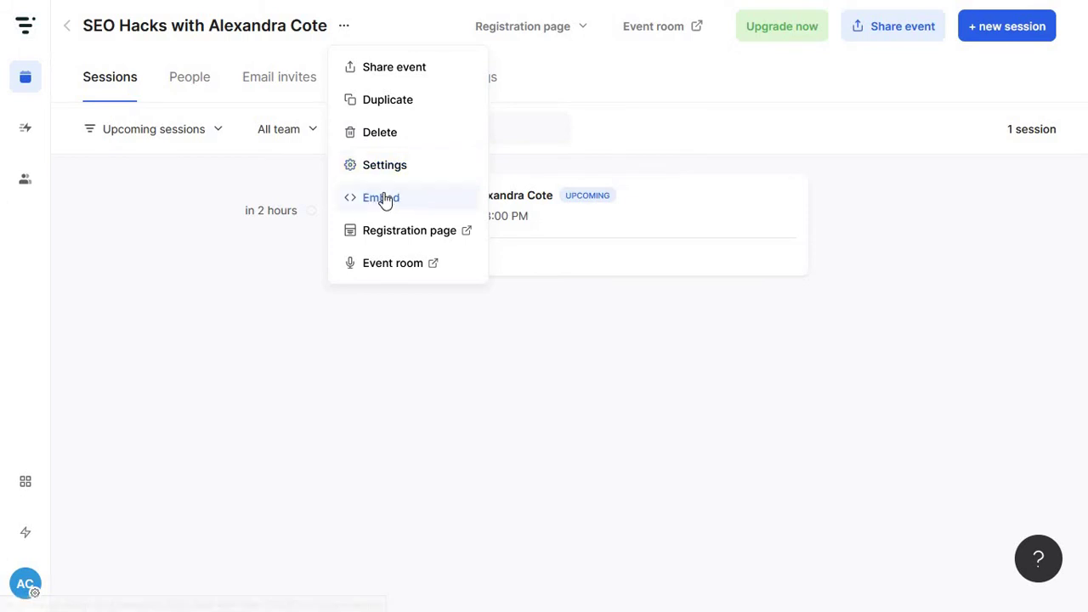
{"action": "left_click", "coordinate": [385, 200]}
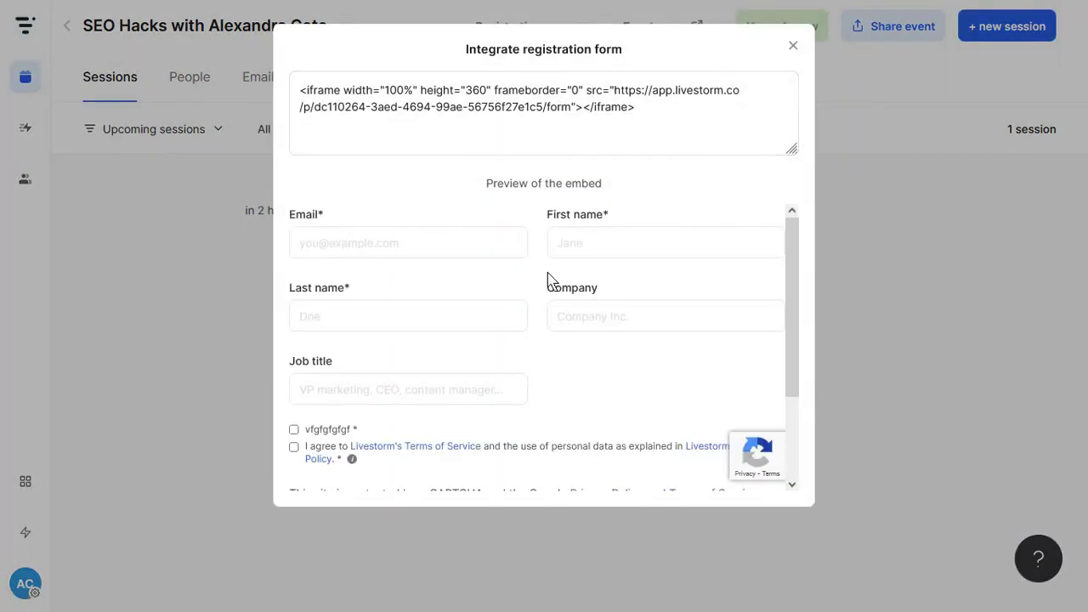
{"action": "scroll", "coordinate": [548, 280], "scroll_direction": "down", "scroll_amount": 2}
{"action": "scroll", "coordinate": [548, 281], "scroll_direction": "up", "scroll_amount": 3}
{"action": "left_click", "coordinate": [876, 209]}
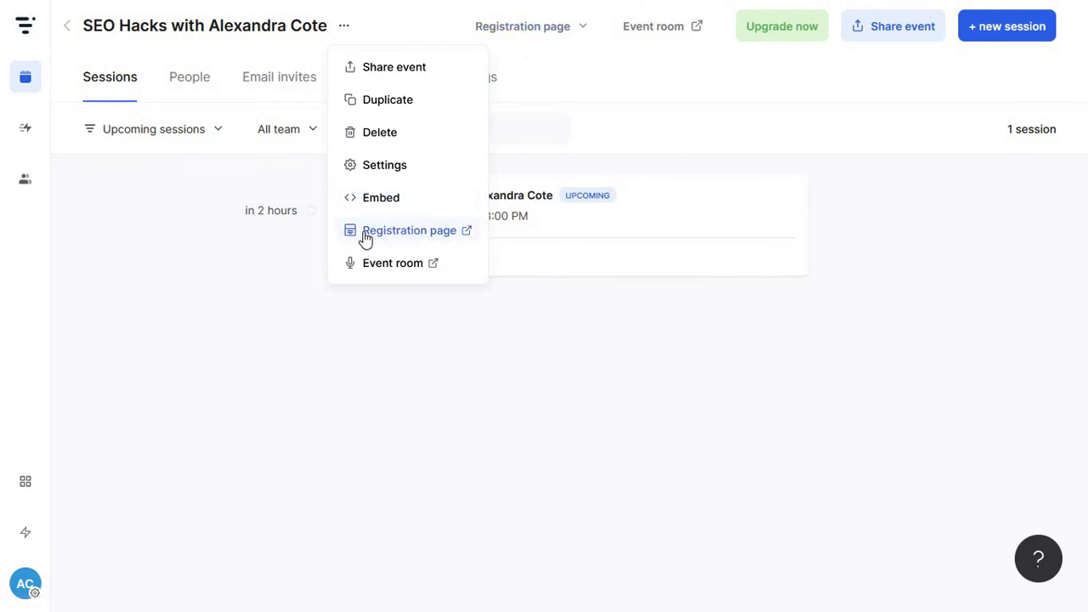
Look over the Detailed registration page, then switch the registration page type to Light
{"action": "left_click", "coordinate": [545, 30]}
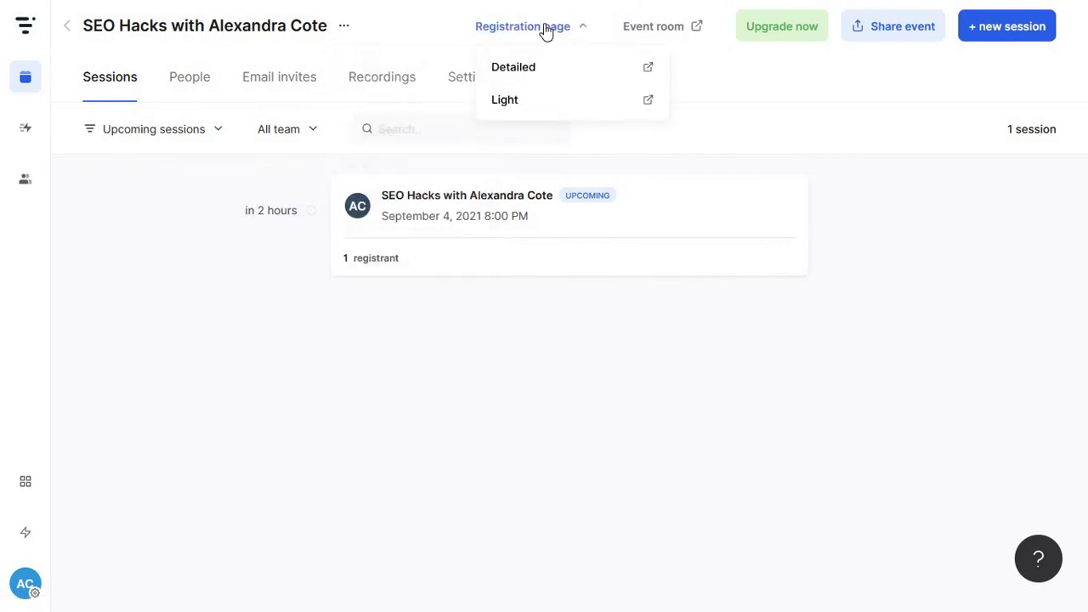
{"action": "left_click", "coordinate": [540, 75]}
{"action": "scroll", "coordinate": [388, 243], "scroll_direction": "down", "scroll_amount": 5}
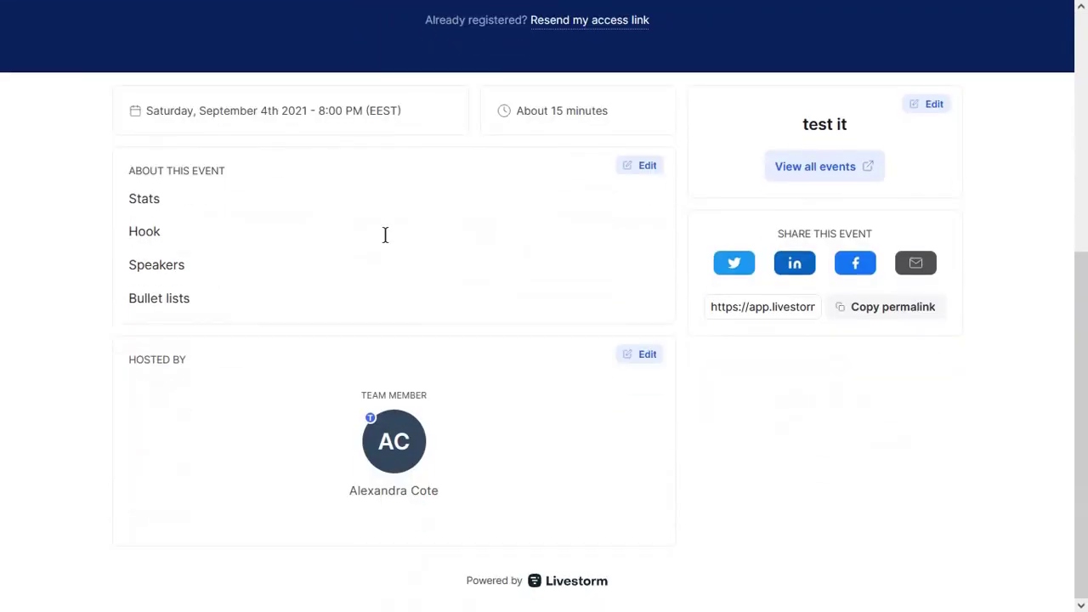
{"action": "scroll", "coordinate": [385, 235], "scroll_direction": "up", "scroll_amount": 5}
{"action": "scroll", "coordinate": [385, 235], "scroll_direction": "down", "scroll_amount": 3}
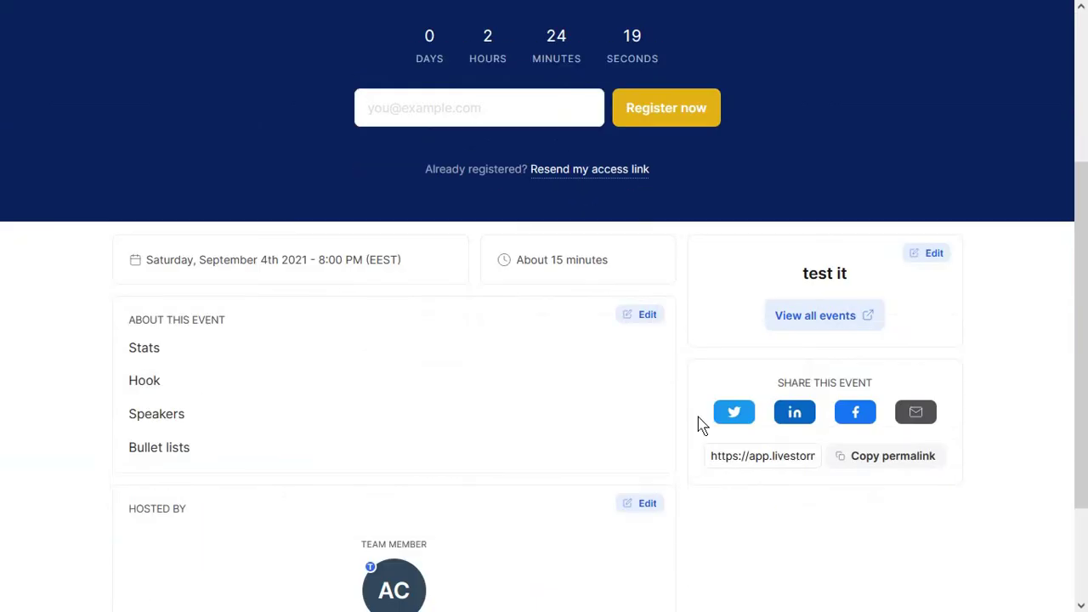
{"action": "scroll", "coordinate": [680, 416], "scroll_direction": "up", "scroll_amount": 3}
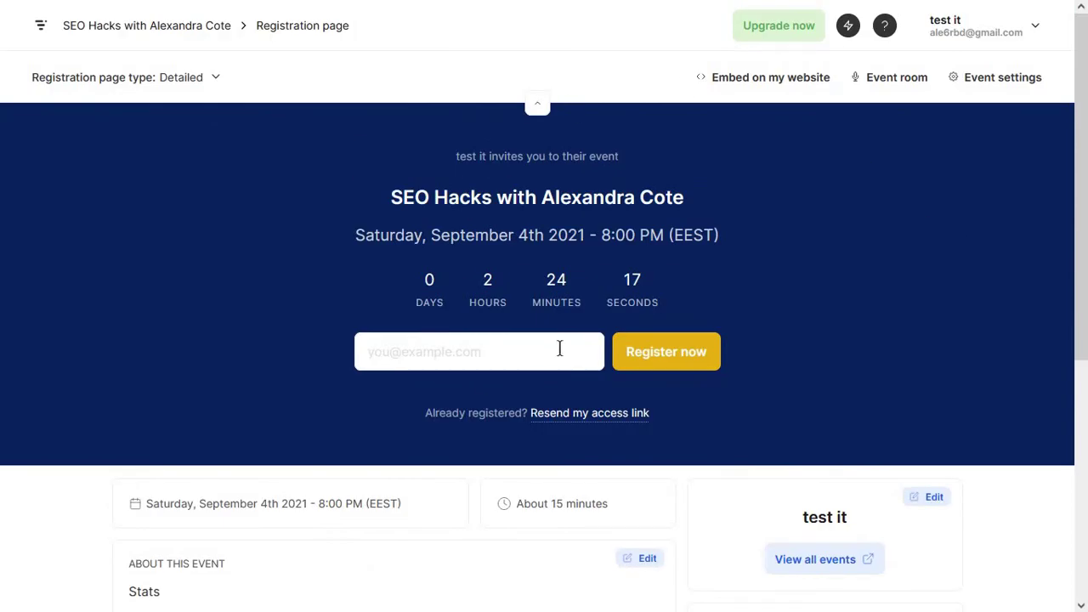
{"action": "scroll", "coordinate": [559, 348], "scroll_direction": "down", "scroll_amount": 3}
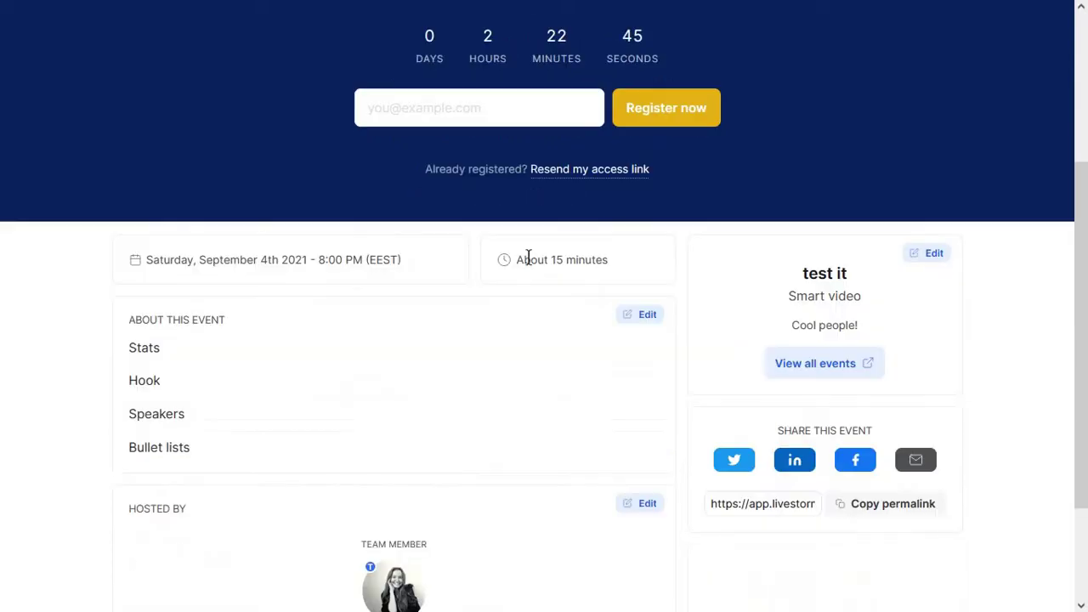
{"action": "scroll", "coordinate": [528, 258], "scroll_direction": "down", "scroll_amount": 2}
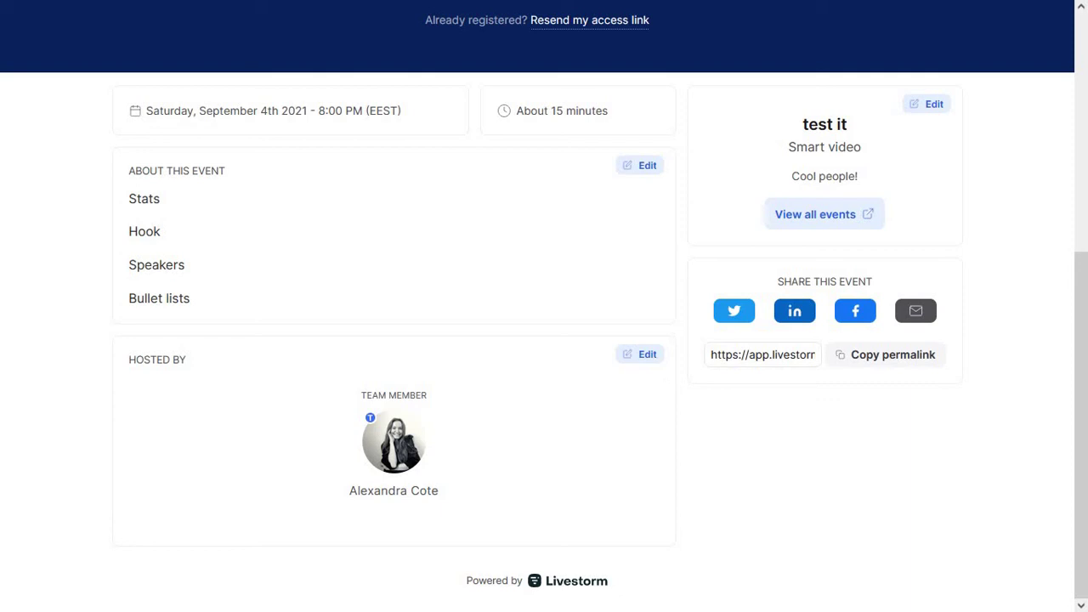
{"action": "scroll", "coordinate": [771, 410], "scroll_direction": "up", "scroll_amount": 1}
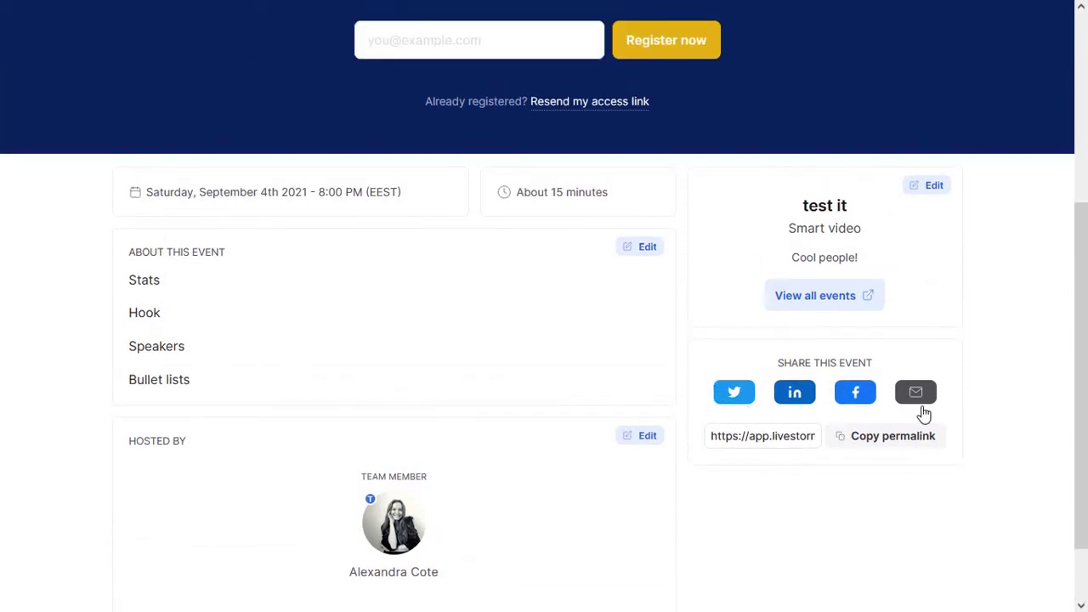
{"action": "scroll", "coordinate": [794, 437], "scroll_direction": "up", "scroll_amount": 4}
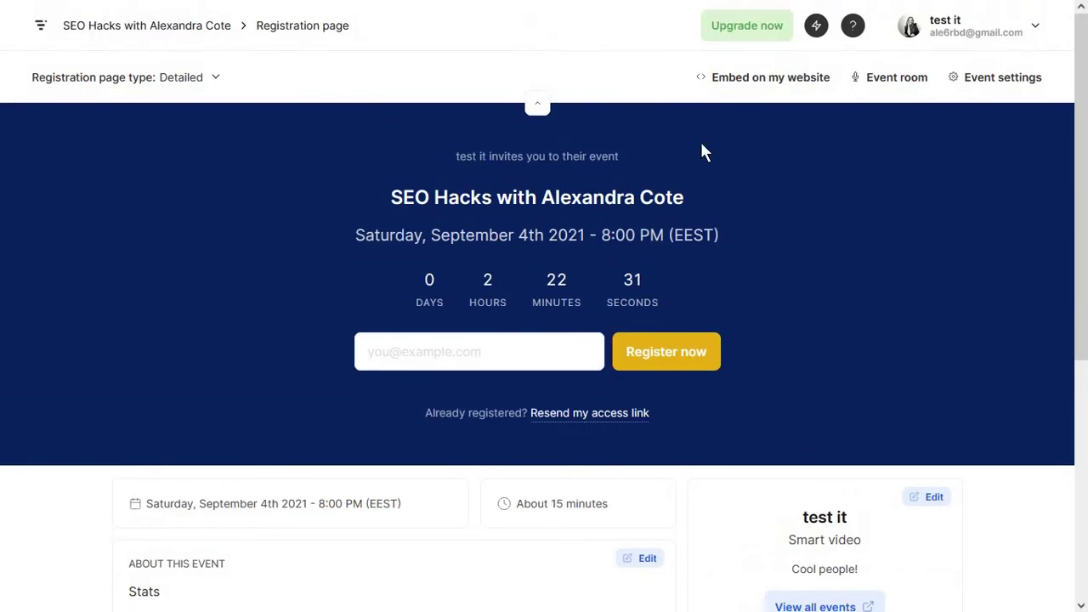
{"action": "left_click", "coordinate": [214, 77]}
{"action": "left_click", "coordinate": [191, 153]}
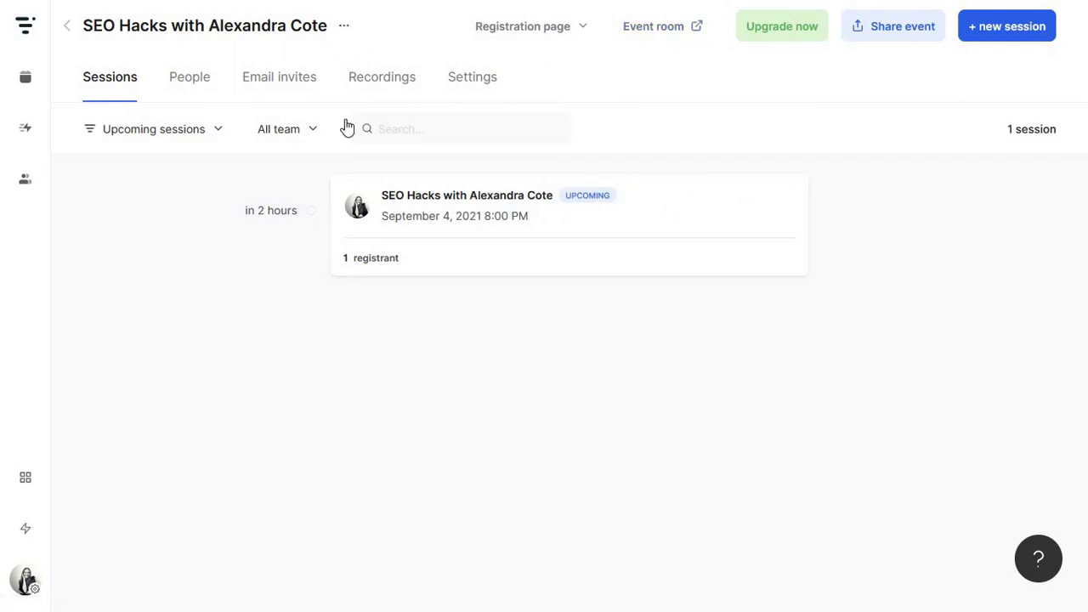
Open the event room from the actions menu and close it again
{"action": "left_click", "coordinate": [343, 25]}
{"action": "left_click", "coordinate": [402, 266]}
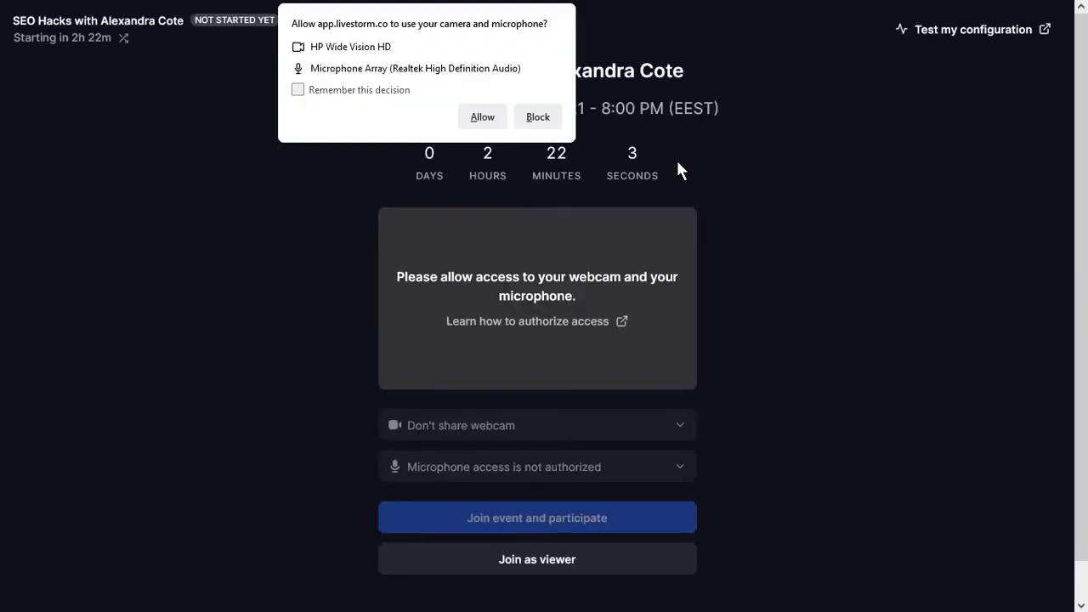
{"action": "key", "text": "ctrl+w"}
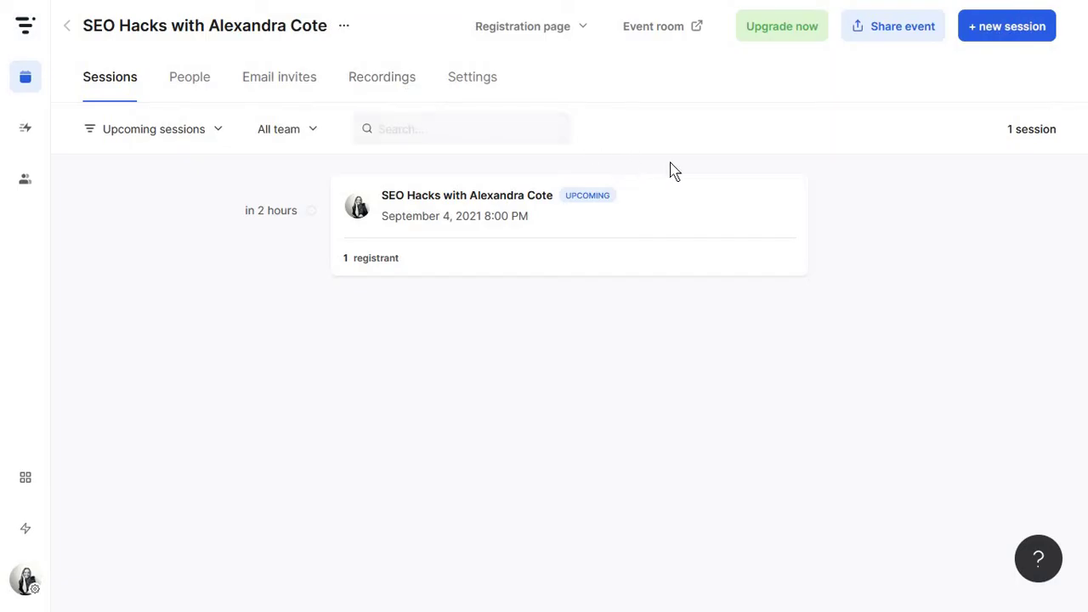
Look through the Share event options, including the Register someone manually form
{"action": "left_click", "coordinate": [897, 43]}
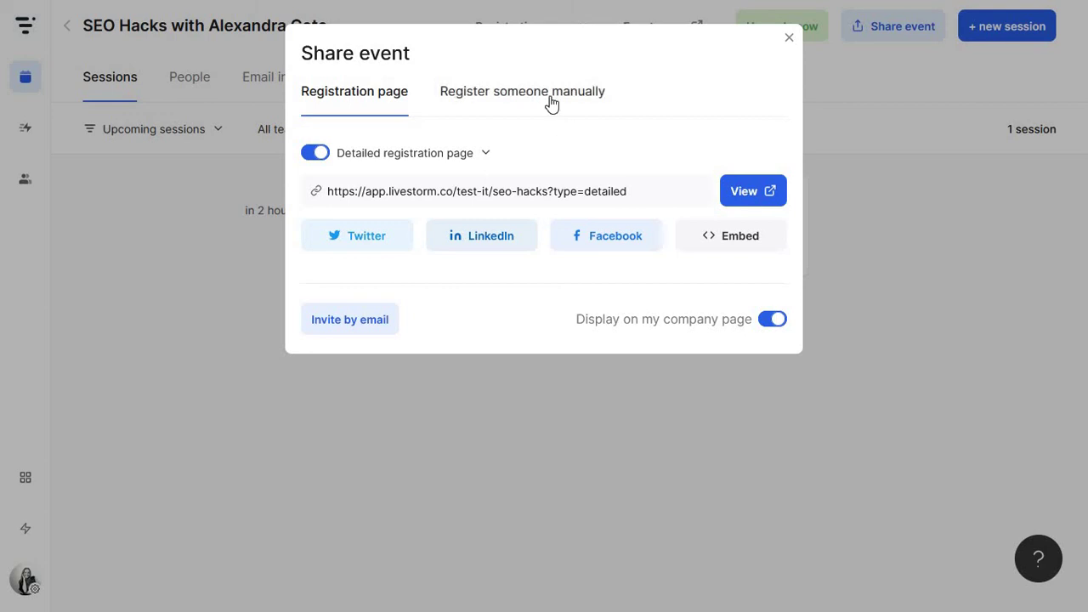
{"action": "left_click", "coordinate": [550, 97]}
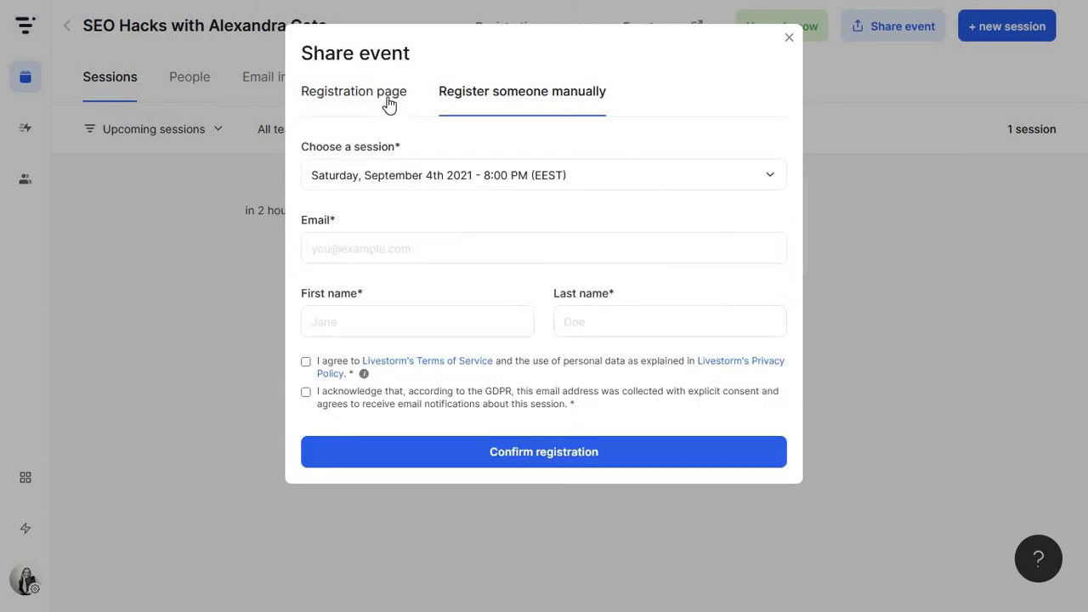
{"action": "left_click", "coordinate": [389, 104]}
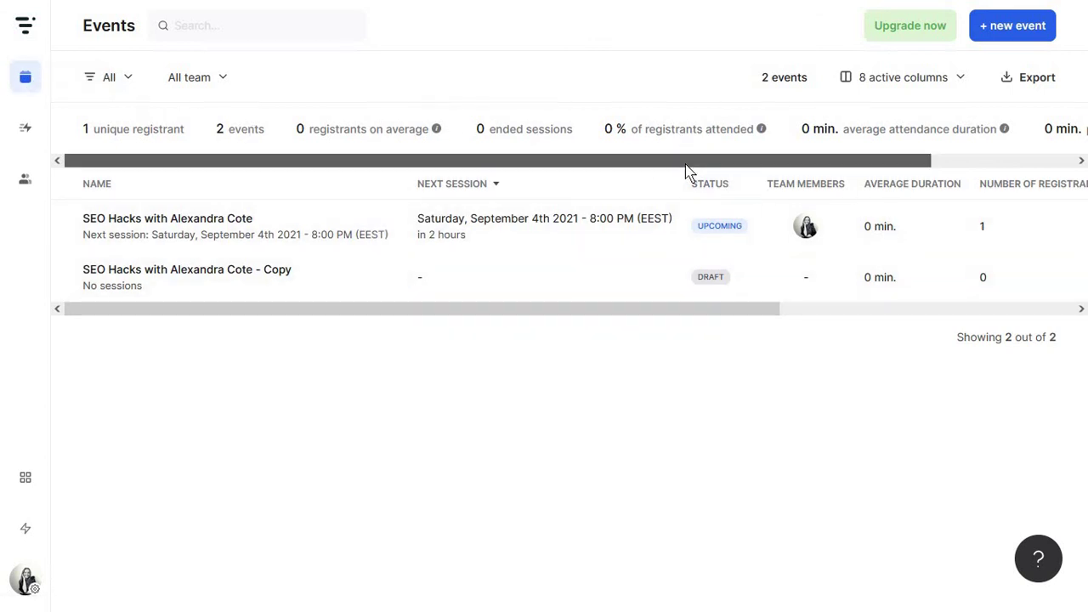
{"action": "scroll", "coordinate": [924, 162], "scroll_direction": "right", "scroll_amount": 2}
{"action": "scroll", "coordinate": [972, 150], "scroll_direction": "left", "scroll_amount": 2}
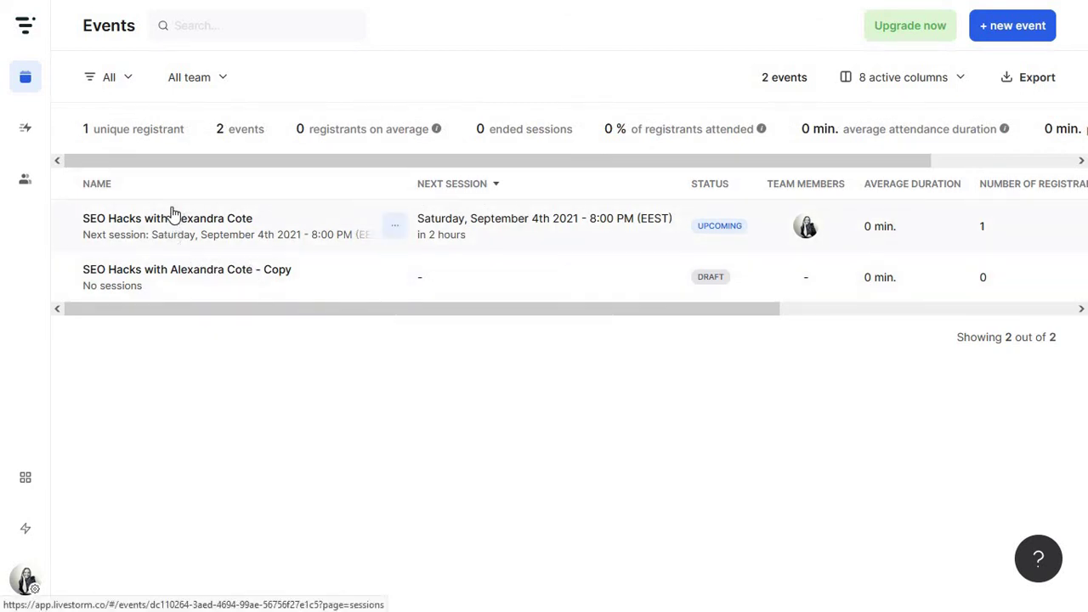
Create the instant meeting room 'My team meeting' with slug my-team-meeting
{"action": "left_click", "coordinate": [26, 129]}
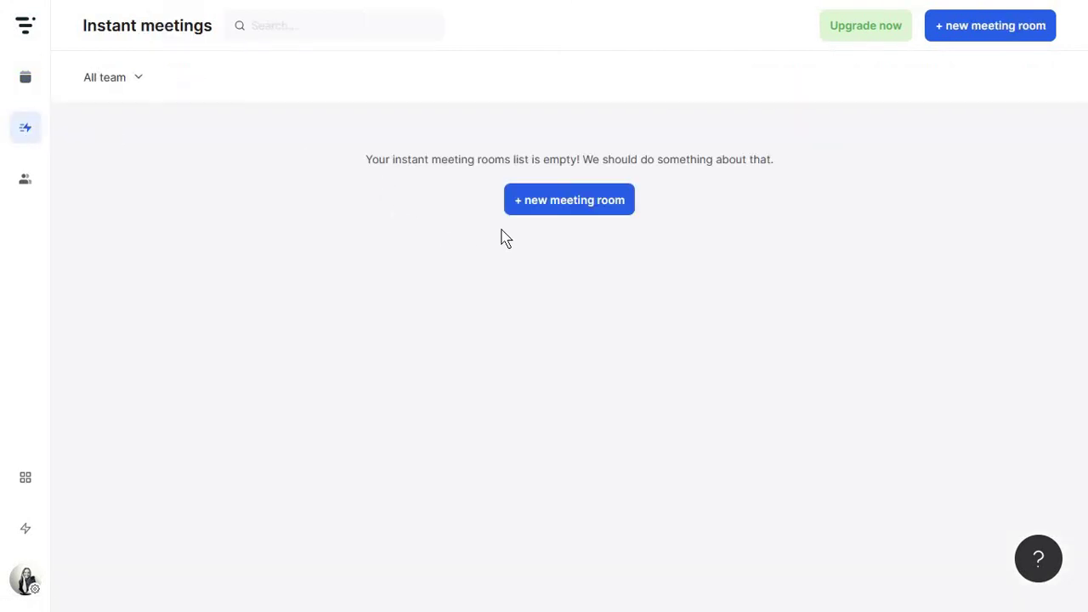
{"action": "left_click", "coordinate": [531, 210]}
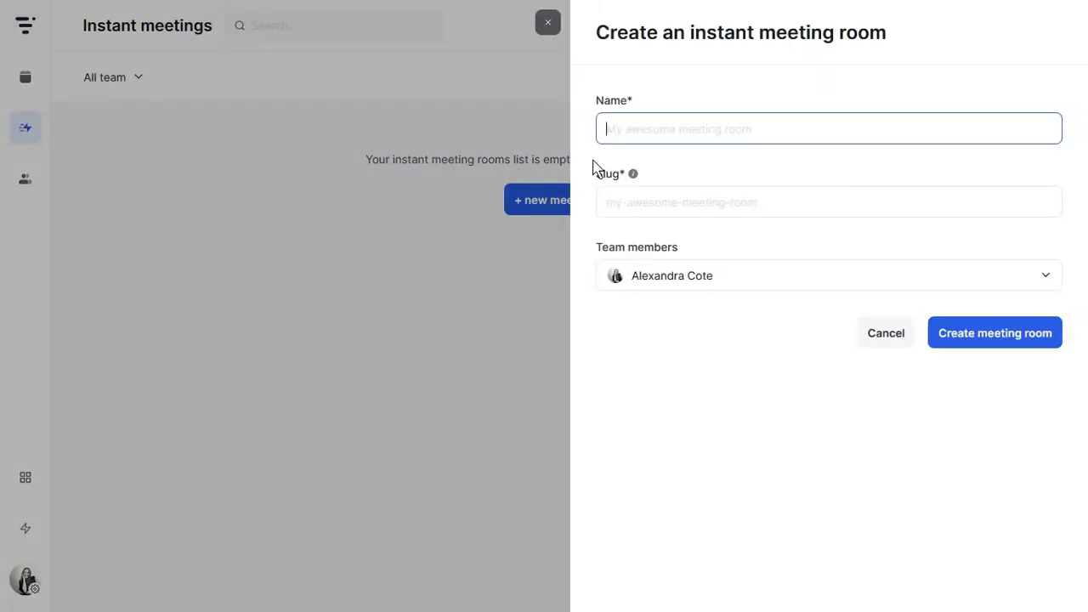
{"action": "type", "text": "My team meeting"}
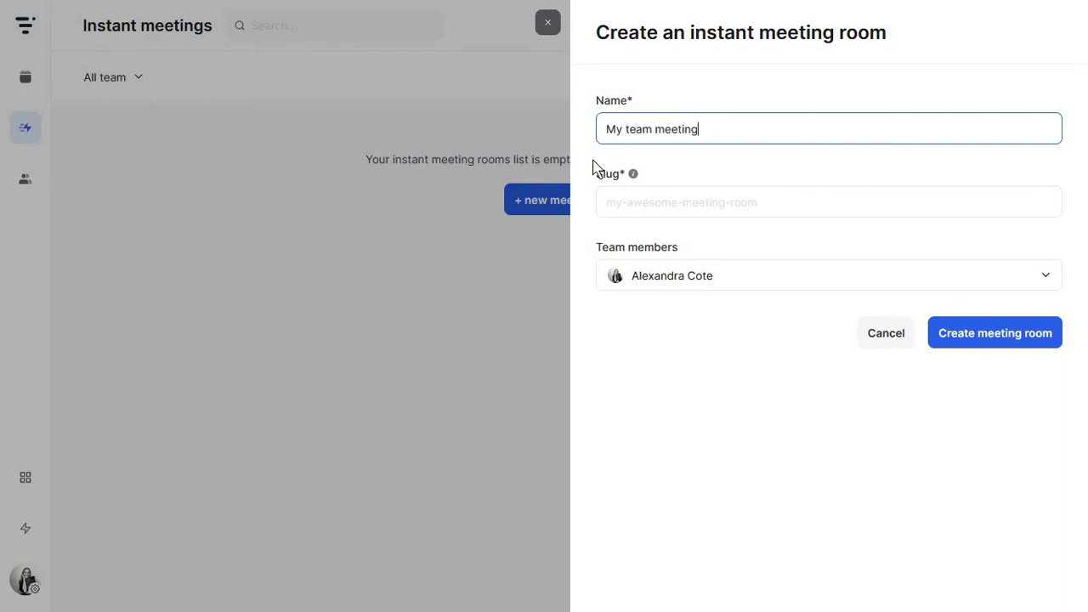
{"action": "key", "text": "Tab"}
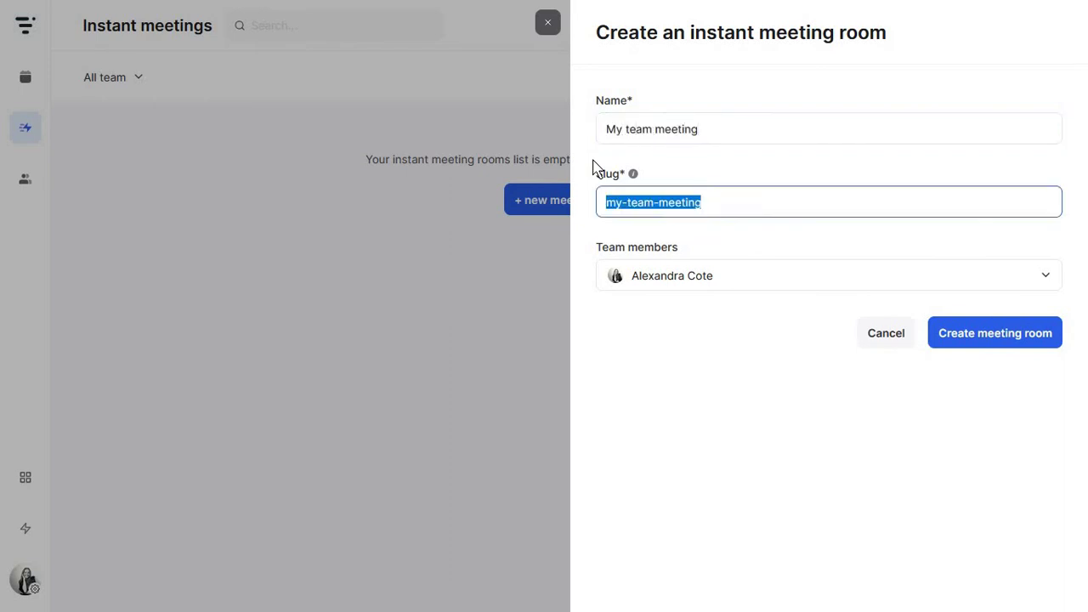
{"action": "left_click", "coordinate": [626, 197]}
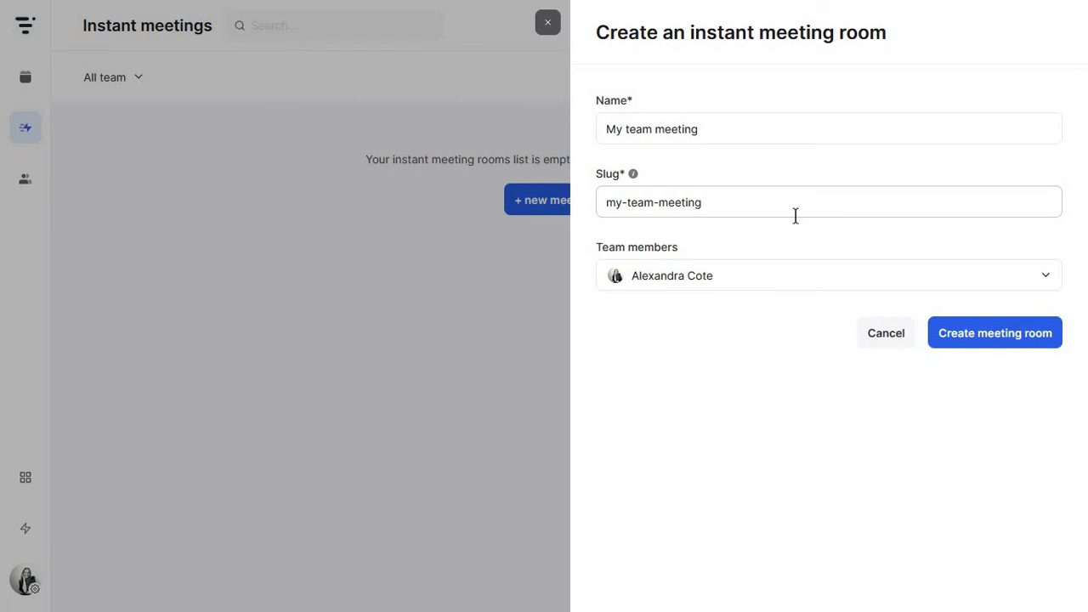
{"action": "left_click", "coordinate": [964, 332]}
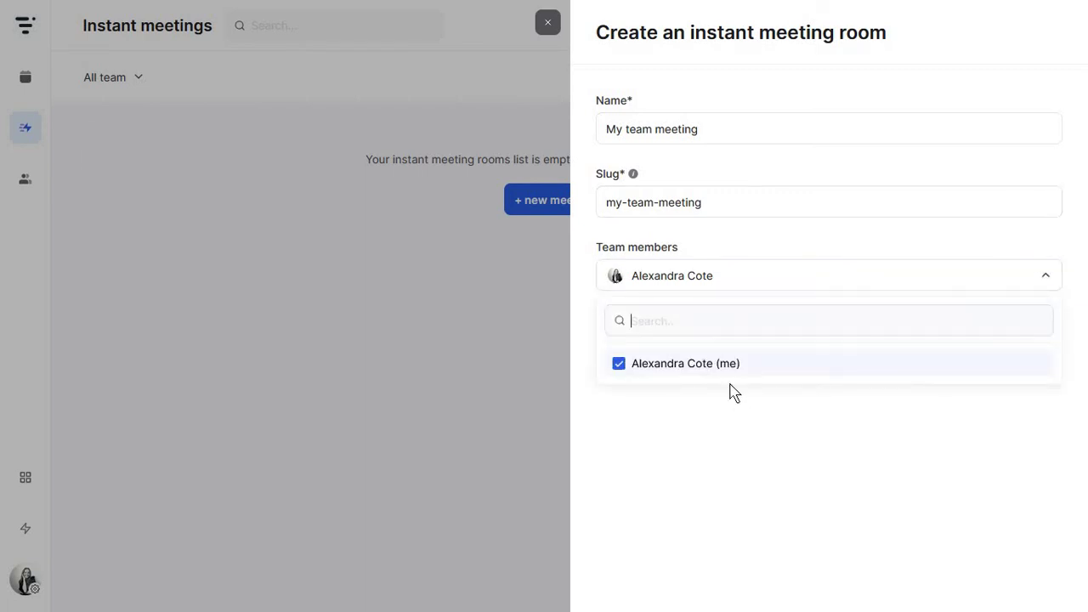
{"action": "left_click", "coordinate": [732, 387]}
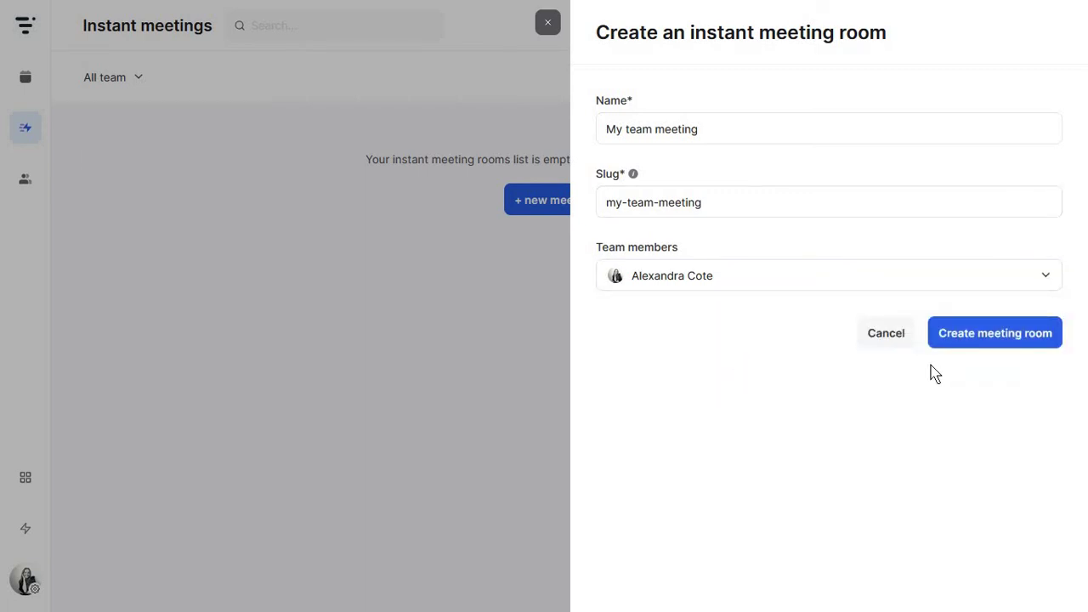
{"action": "left_click", "coordinate": [953, 345]}
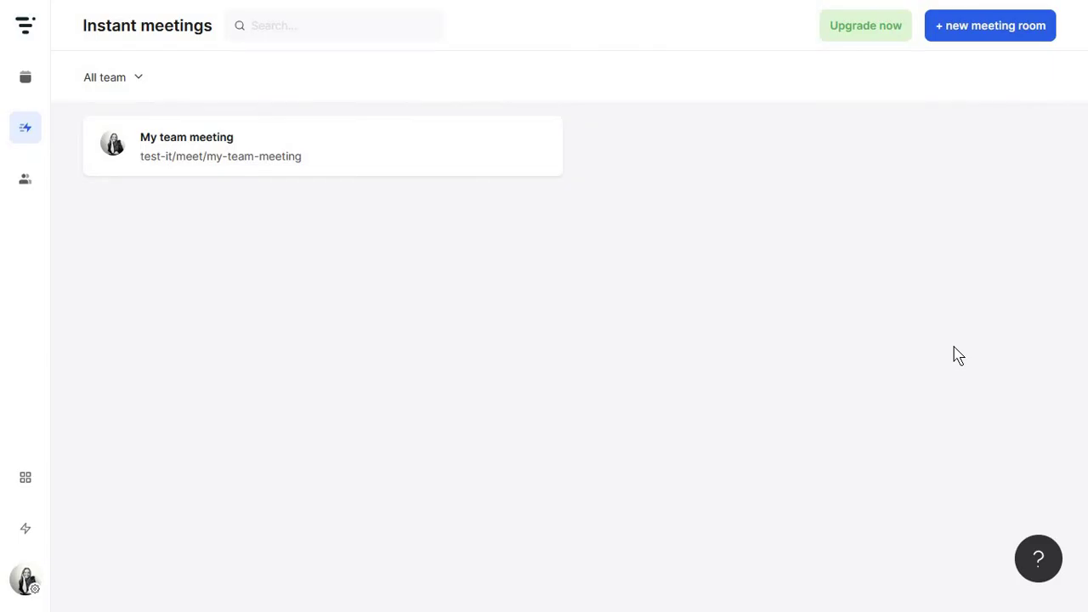
Copy the room's link, preview its lobby with camera blocked, then view People
{"action": "mouse_move", "coordinate": [439, 153]}
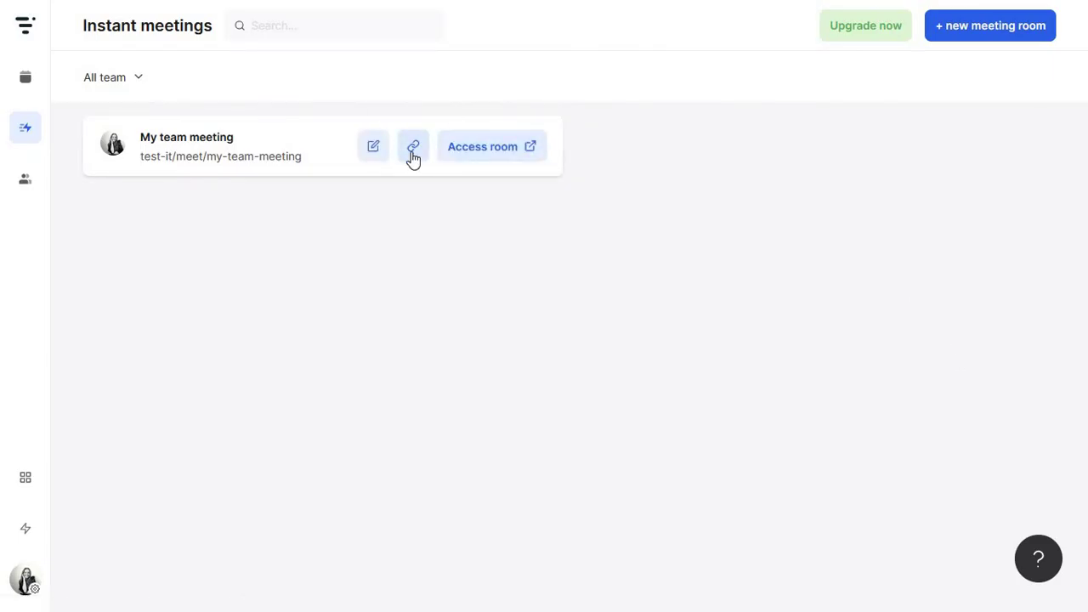
{"action": "left_click", "coordinate": [413, 158]}
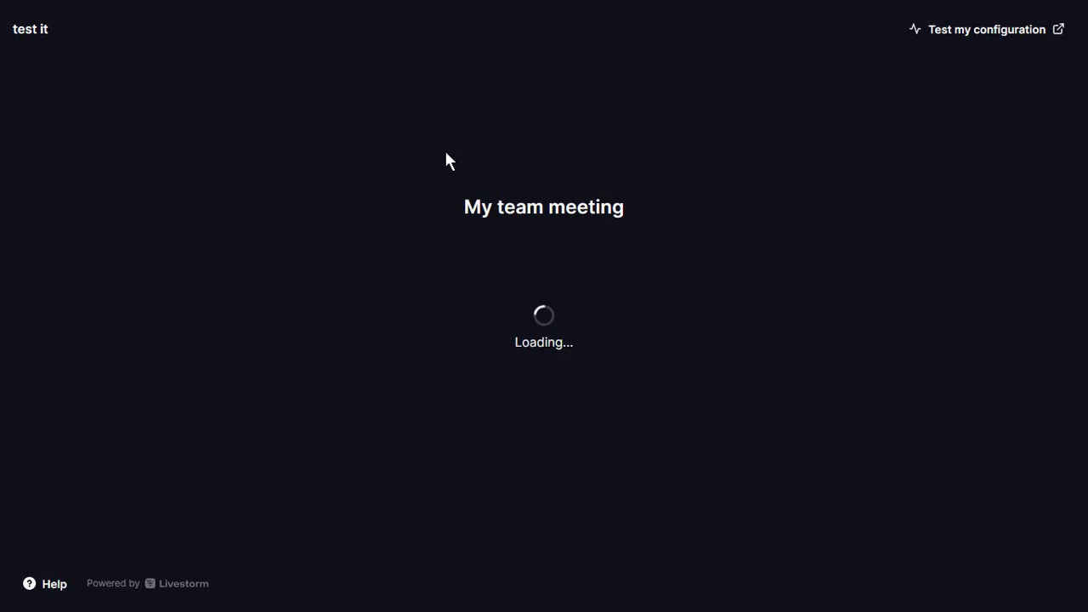
{"action": "left_click", "coordinate": [539, 119]}
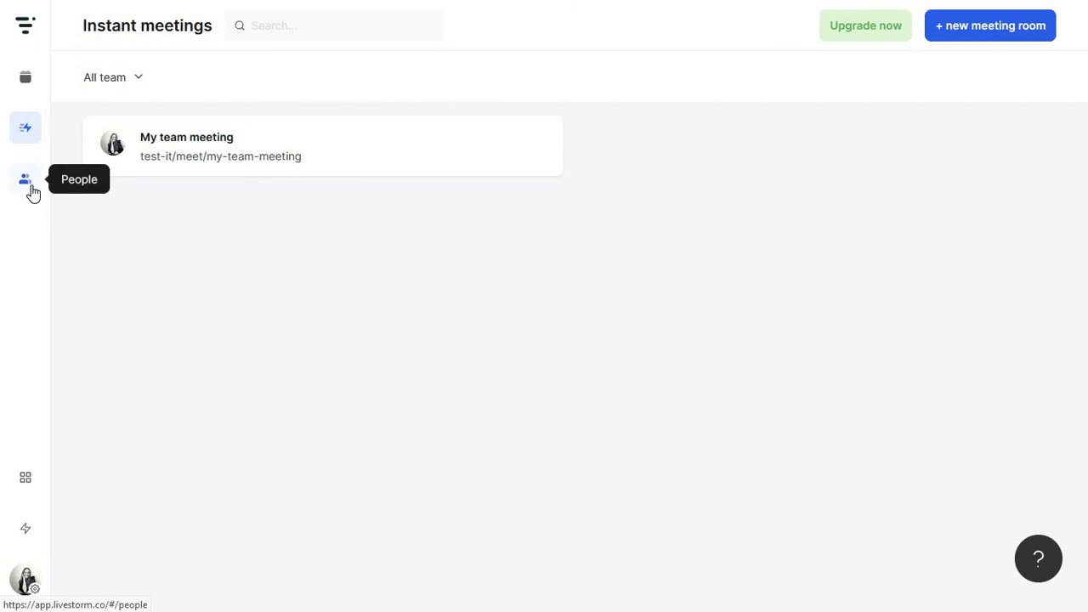
{"action": "left_click", "coordinate": [27, 184]}
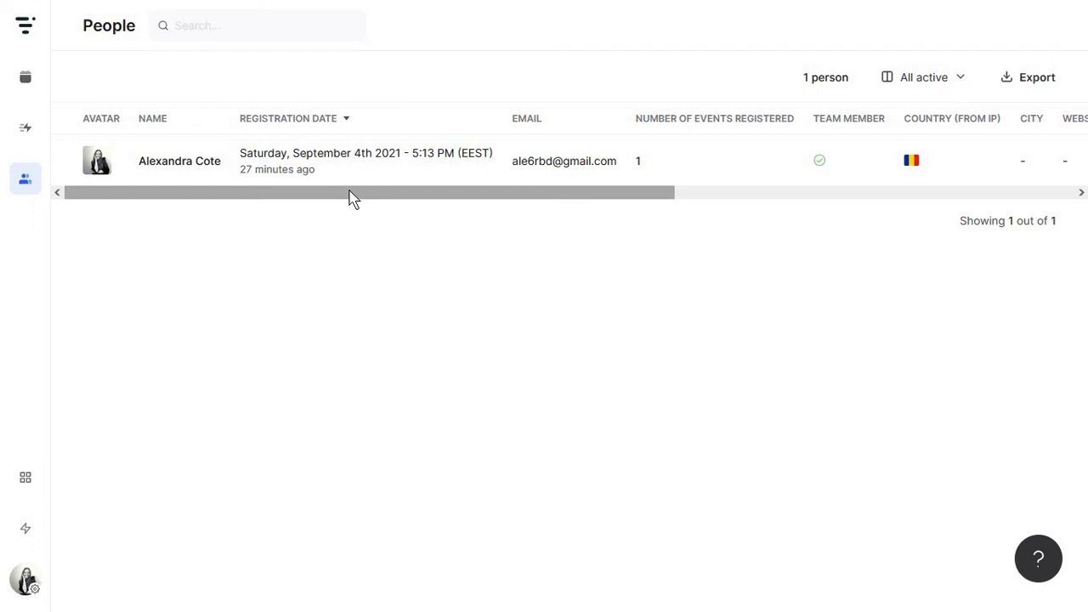
Browse the Apps marketplace and latest product updates, then return to Events and the account menu
{"action": "left_click", "coordinate": [27, 480]}
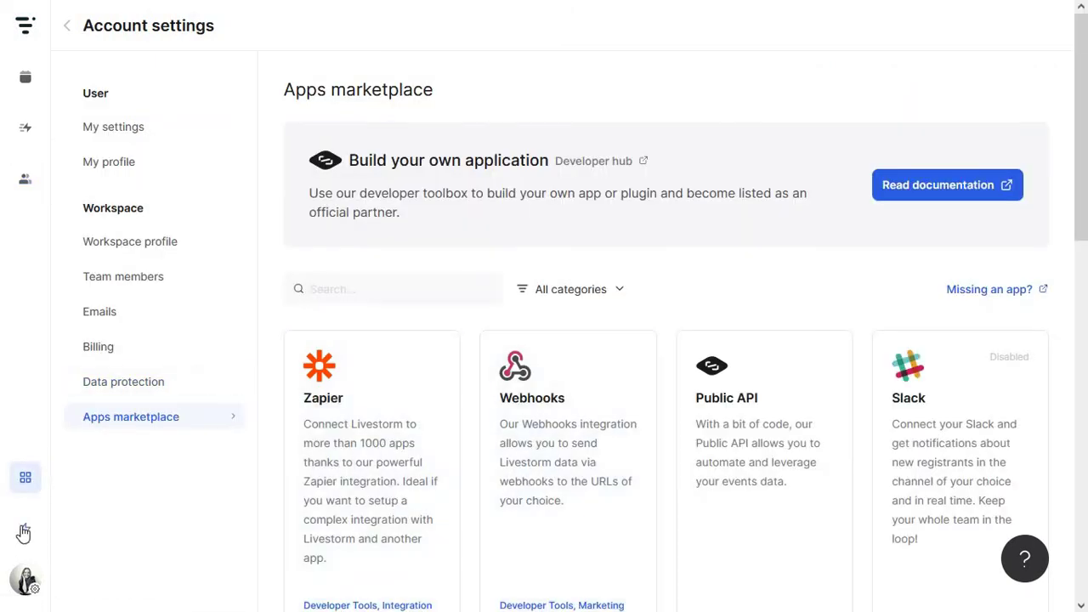
{"action": "left_click", "coordinate": [24, 532]}
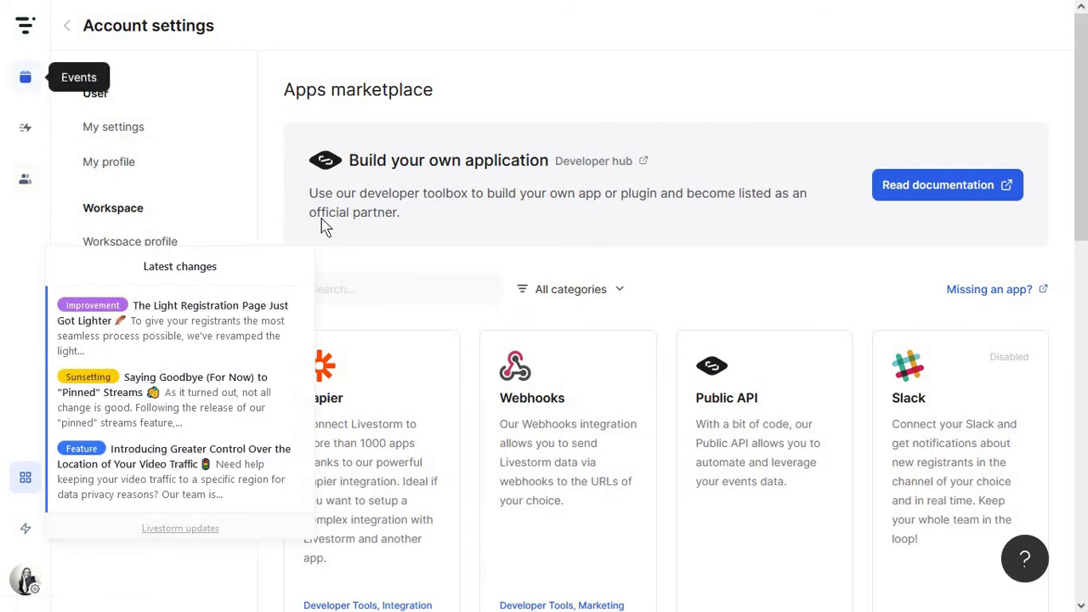
{"action": "left_click", "coordinate": [24, 583]}
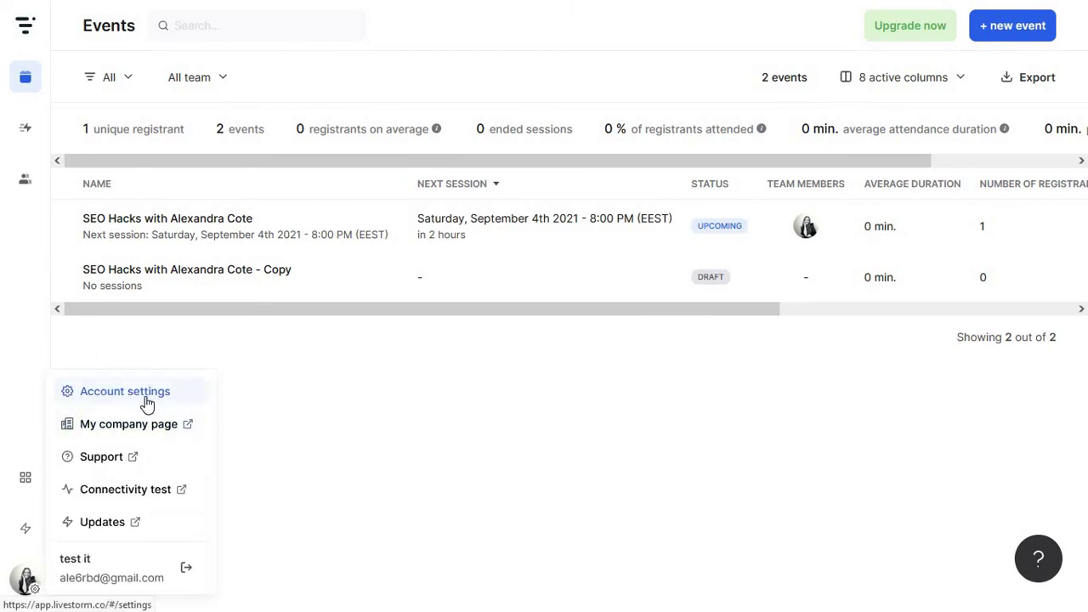
Open My company page and review its events widget embed code
{"action": "left_click", "coordinate": [129, 424]}
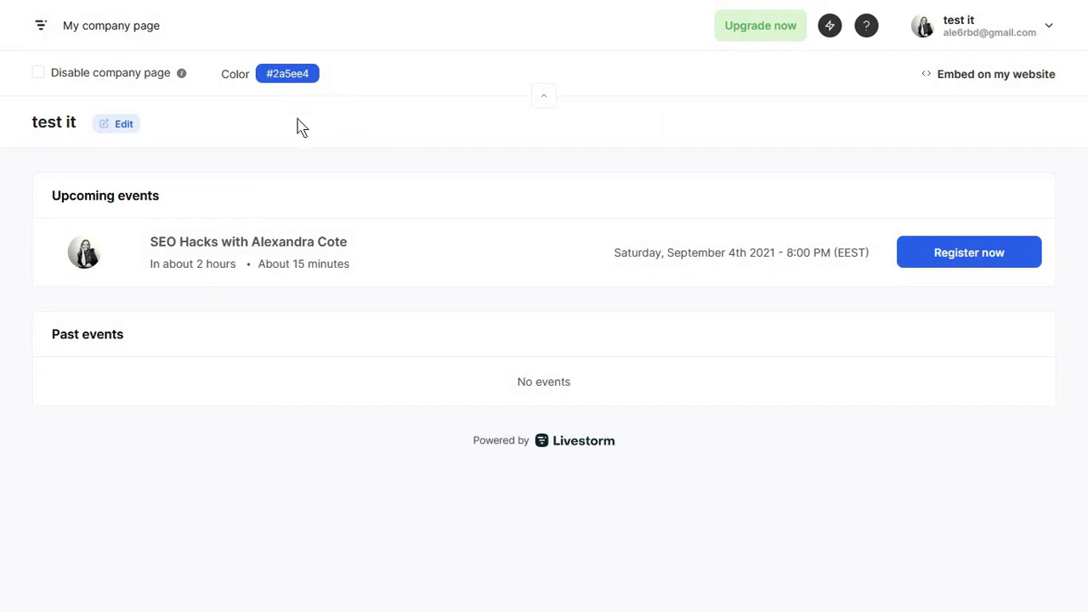
{"action": "left_click", "coordinate": [948, 77]}
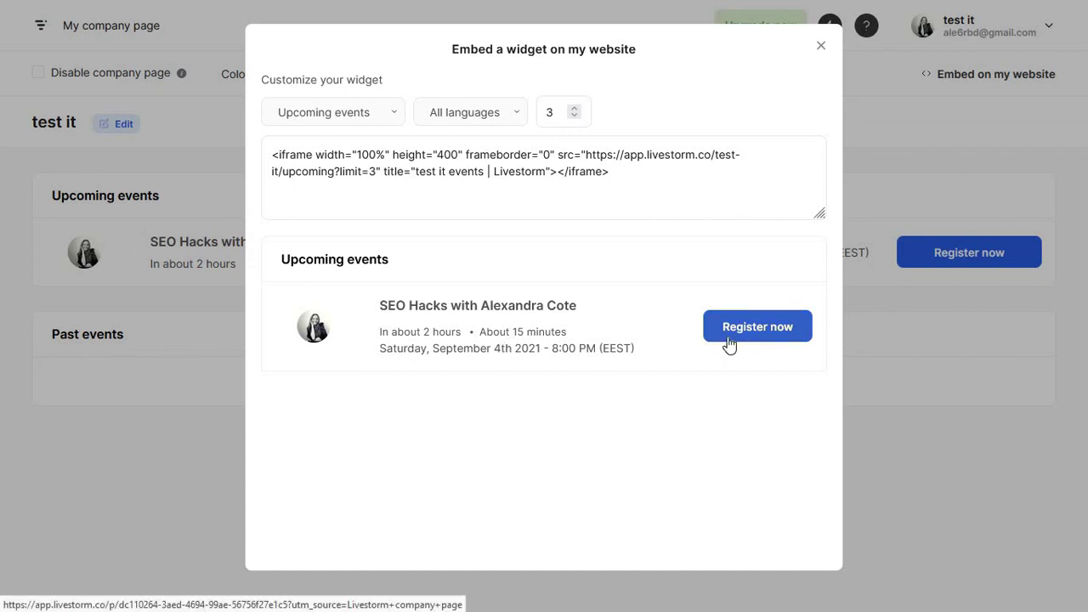
{"action": "left_click", "coordinate": [821, 52]}
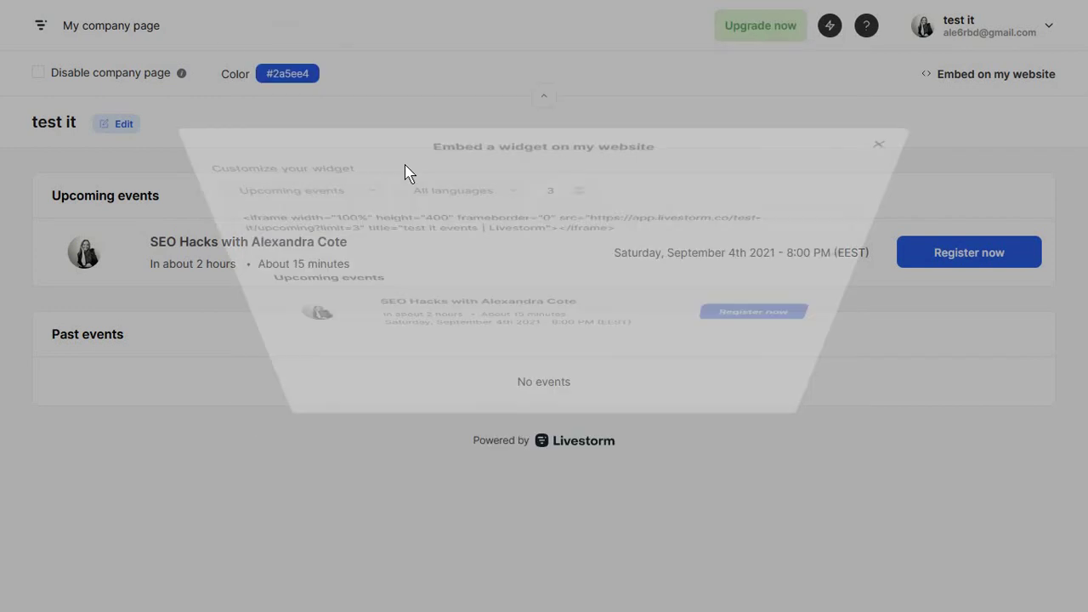
Set the company page colour to #7EA1E4
{"action": "left_click", "coordinate": [289, 74]}
{"action": "left_click", "coordinate": [400, 136]}
{"action": "left_click", "coordinate": [354, 138]}
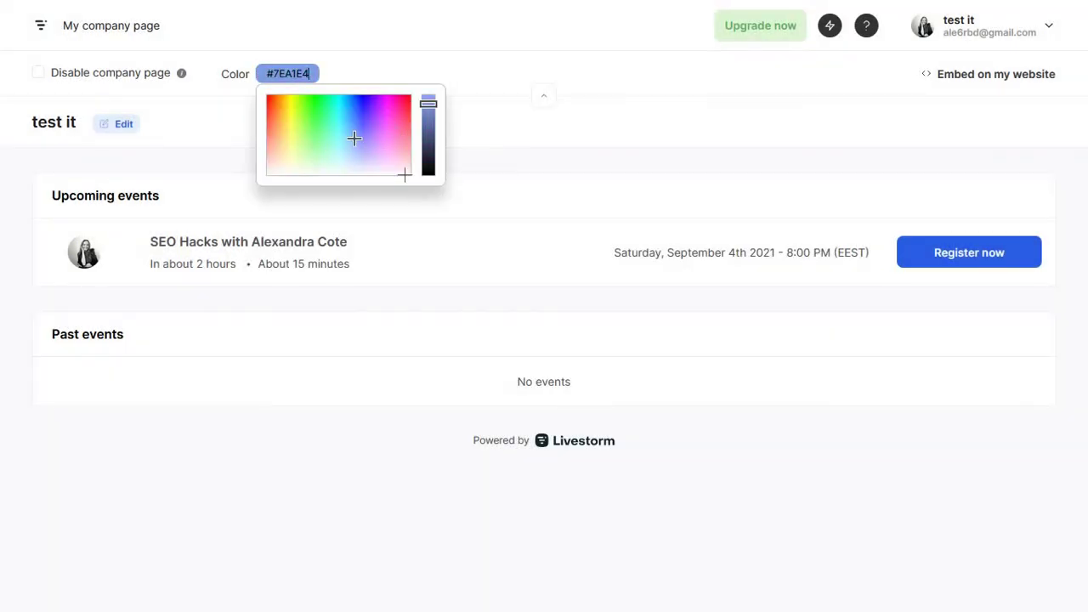
{"action": "left_click", "coordinate": [515, 294]}
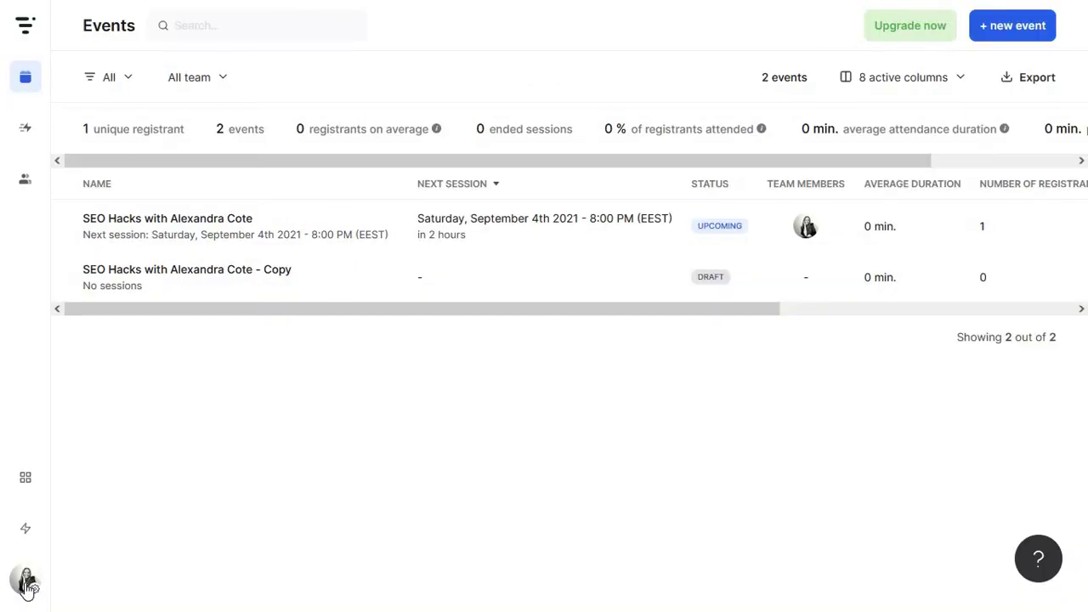
{"action": "left_click", "coordinate": [26, 585]}
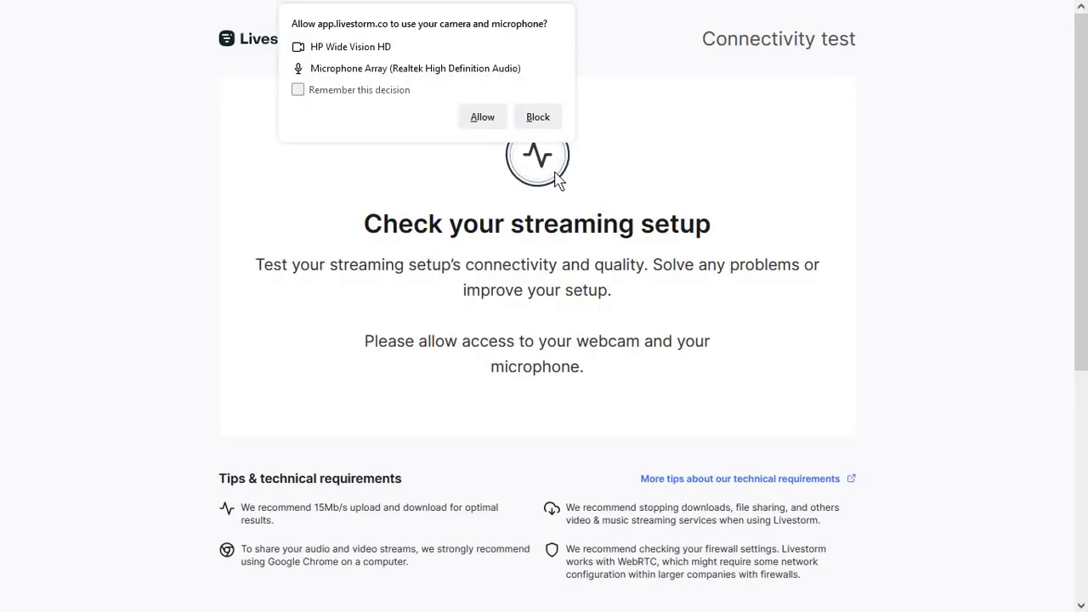
Block camera and microphone access on the connectivity test and go back to the events list
{"action": "left_click", "coordinate": [538, 117]}
{"action": "scroll", "coordinate": [417, 318], "scroll_direction": "down", "scroll_amount": 3}
{"action": "scroll", "coordinate": [481, 396], "scroll_direction": "up", "scroll_amount": 3}
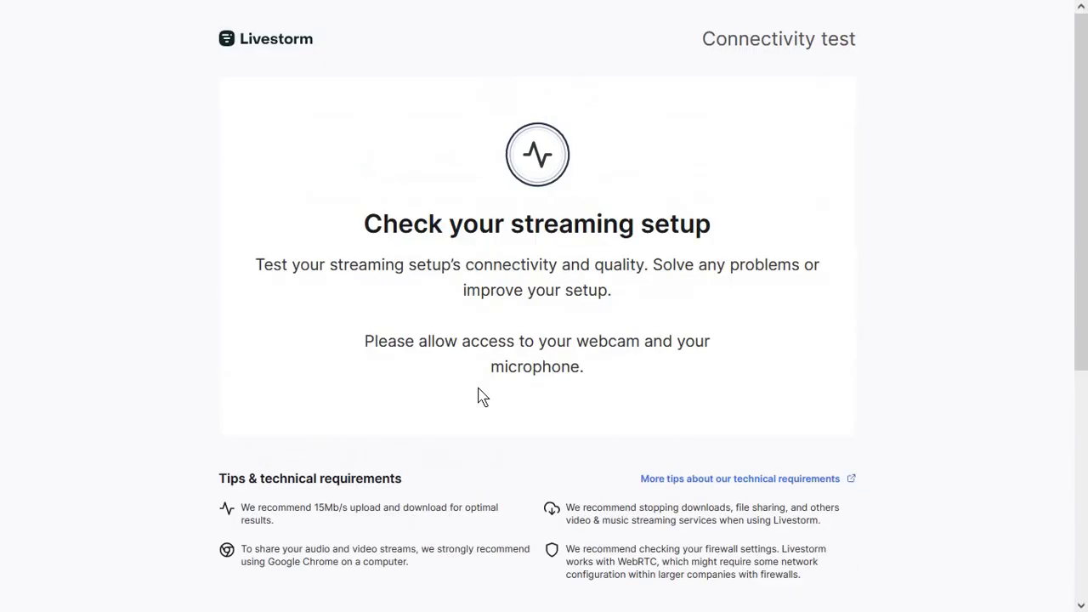
{"action": "left_click", "coordinate": [294, 9]}
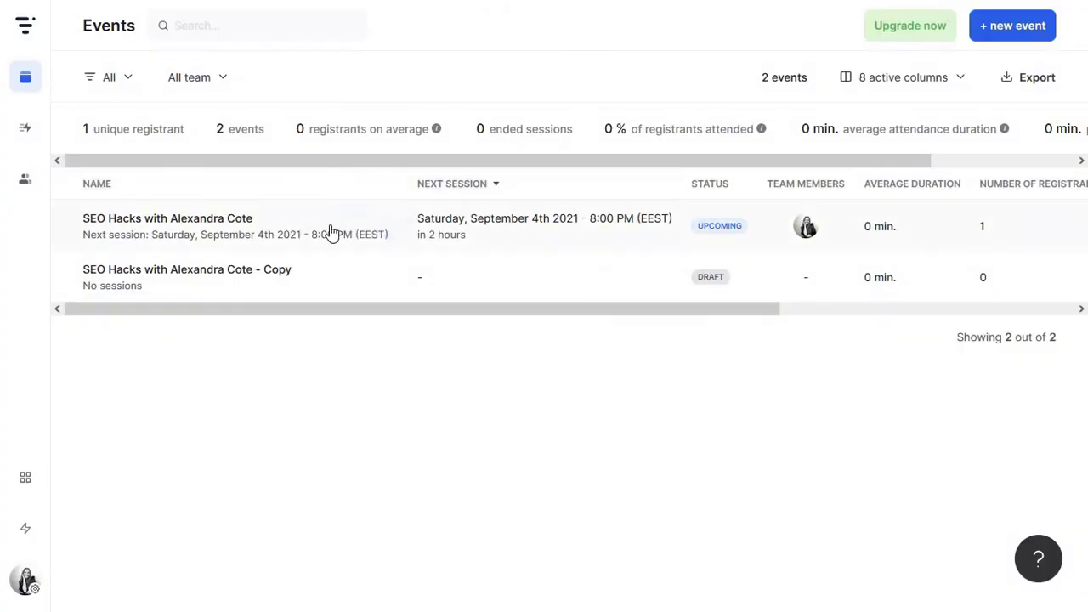
In the SEO Hacks webinar's Event room settings, make attendee questions private
{"action": "left_click", "coordinate": [340, 231]}
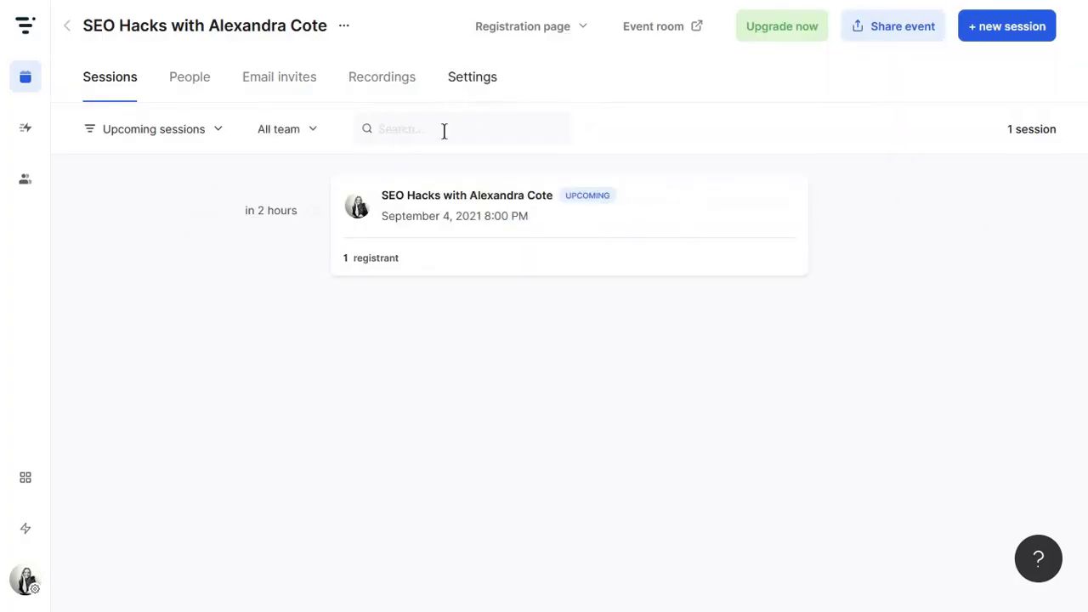
{"action": "mouse_move", "coordinate": [432, 209]}
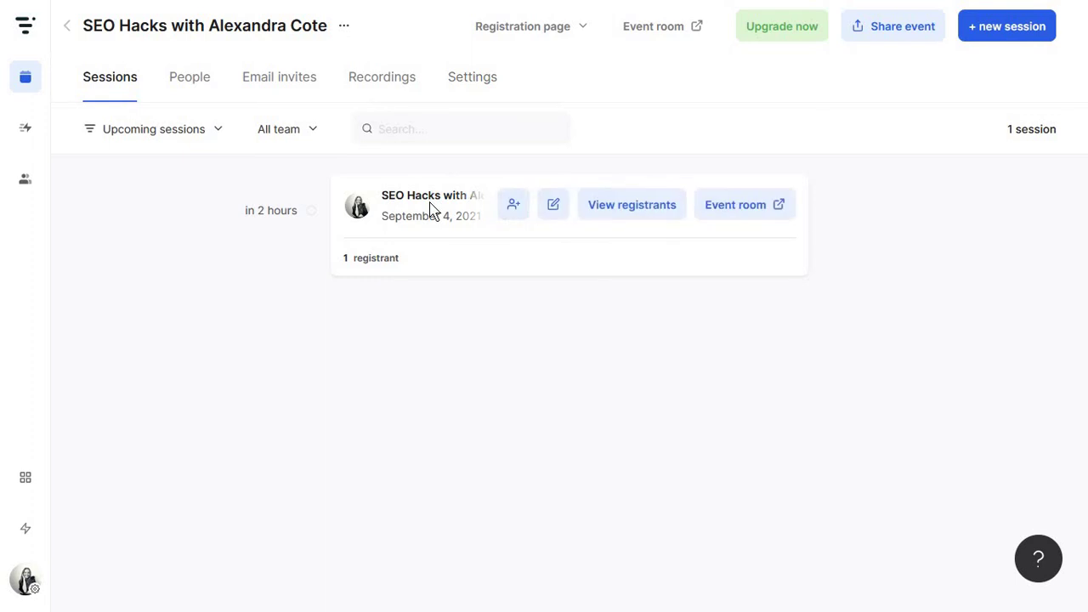
{"action": "left_click", "coordinate": [553, 205]}
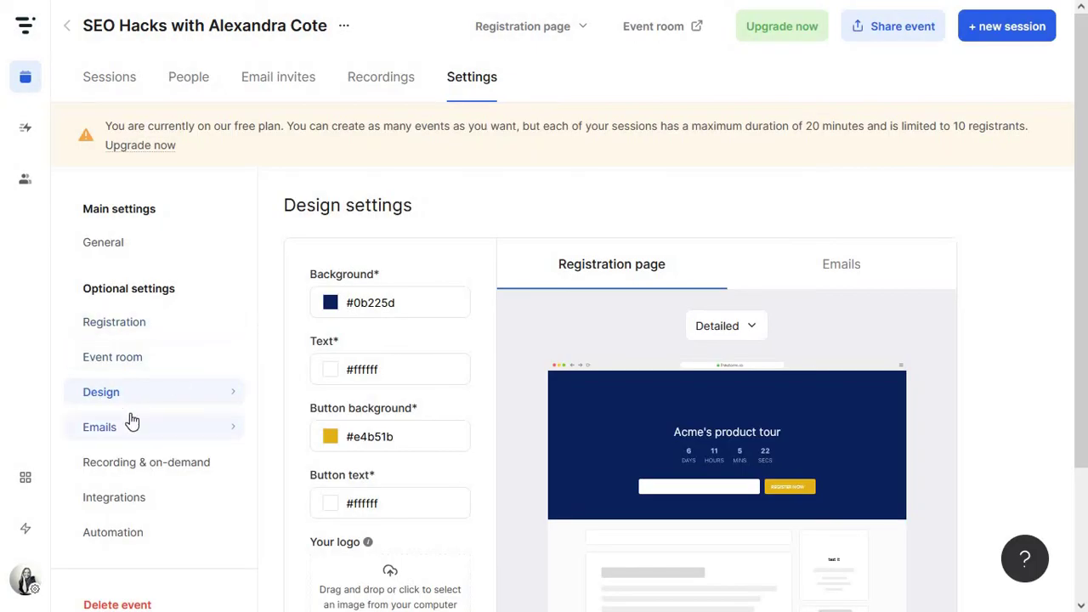
{"action": "left_click", "coordinate": [160, 360]}
{"action": "scroll", "coordinate": [476, 281], "scroll_direction": "down", "scroll_amount": 1}
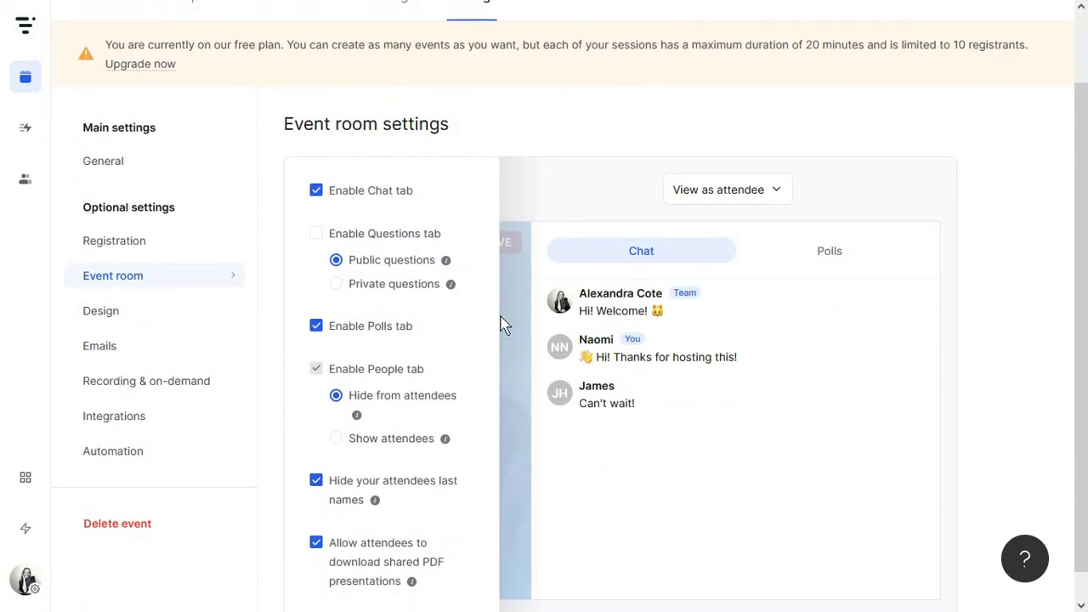
{"action": "scroll", "coordinate": [510, 306], "scroll_direction": "down", "scroll_amount": 1}
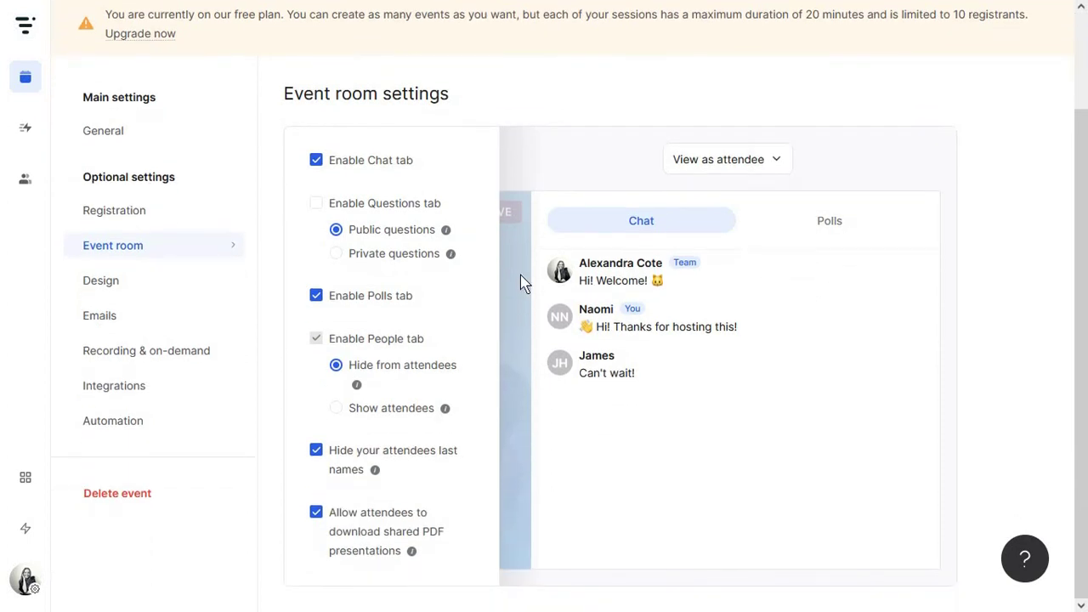
{"action": "left_click", "coordinate": [393, 266]}
Browse the Apps marketplace from the event's Integrations settings
{"action": "left_click", "coordinate": [193, 389]}
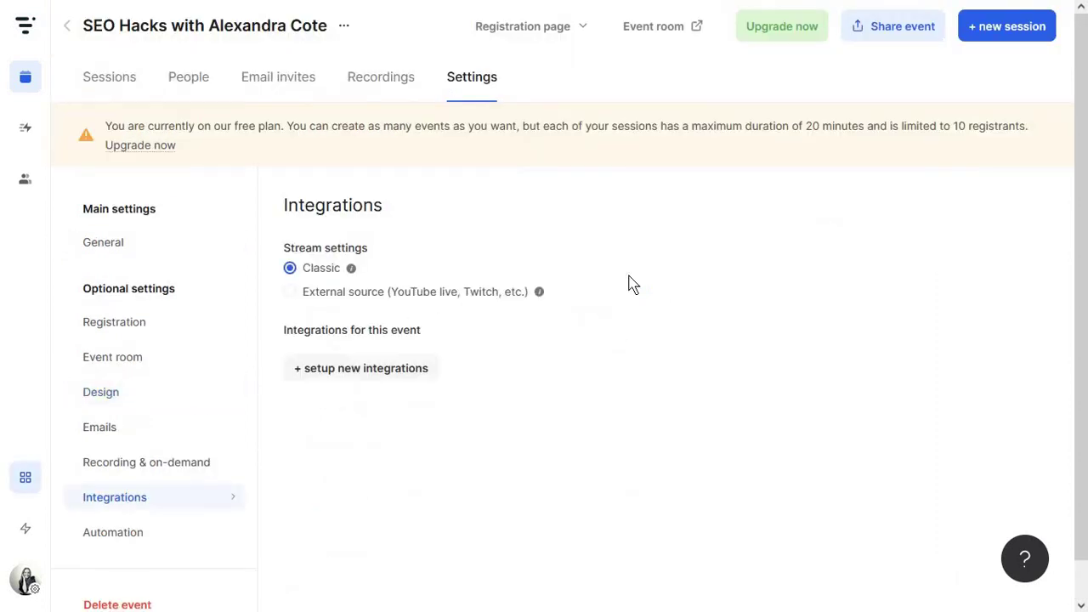
{"action": "left_click", "coordinate": [384, 370]}
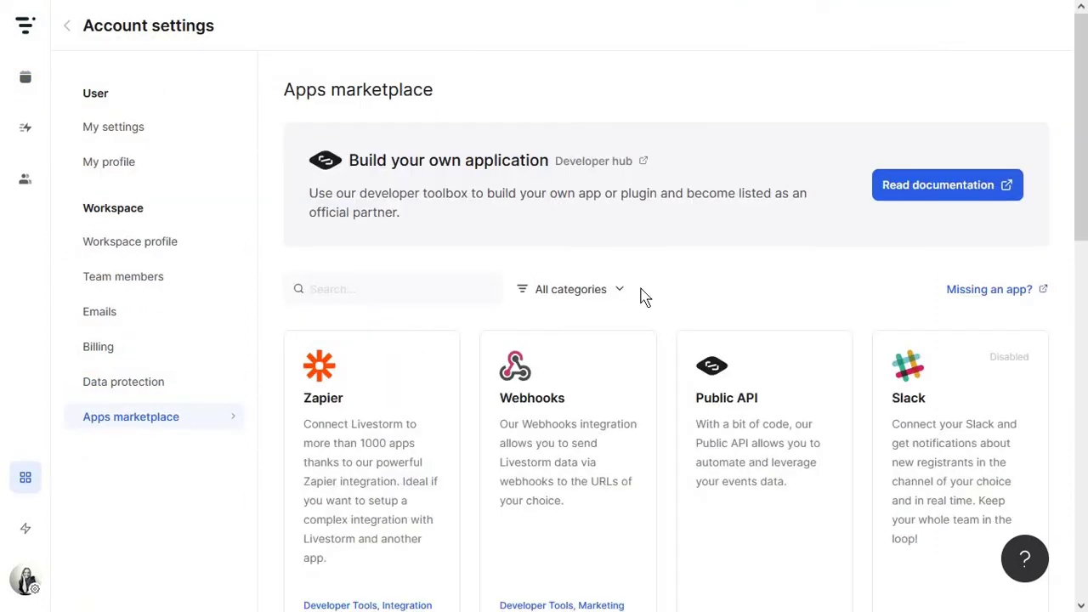
{"action": "scroll", "coordinate": [643, 293], "scroll_direction": "down", "scroll_amount": 5}
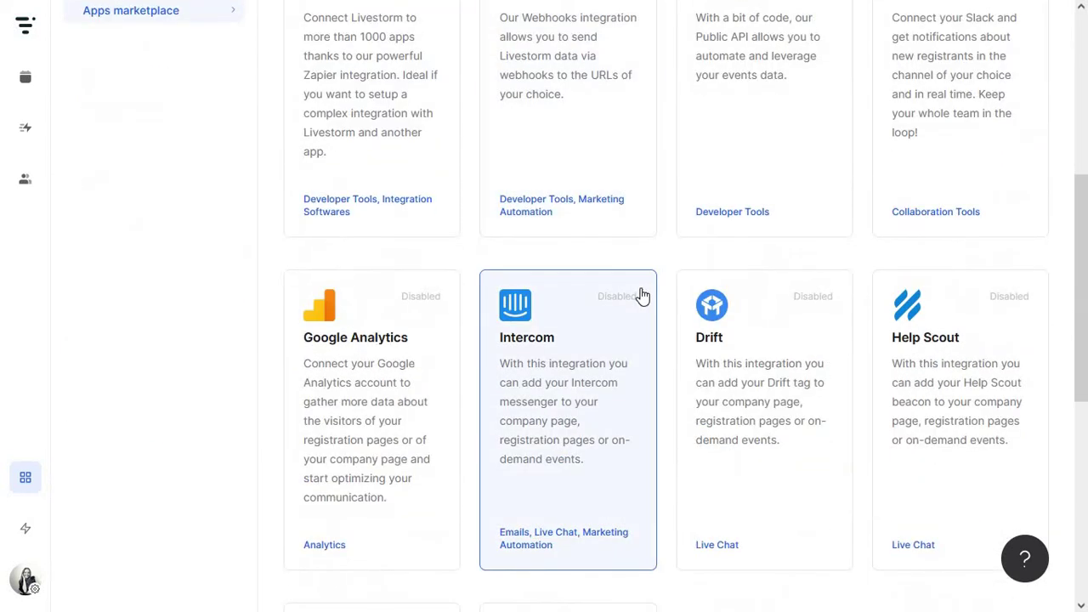
{"action": "scroll", "coordinate": [643, 296], "scroll_direction": "up", "scroll_amount": 5}
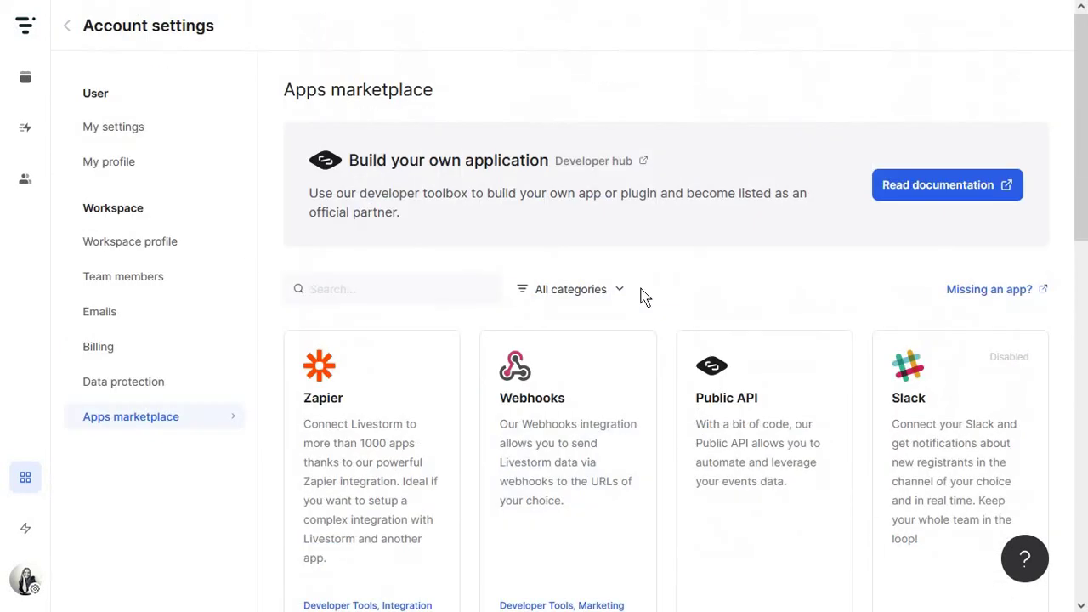